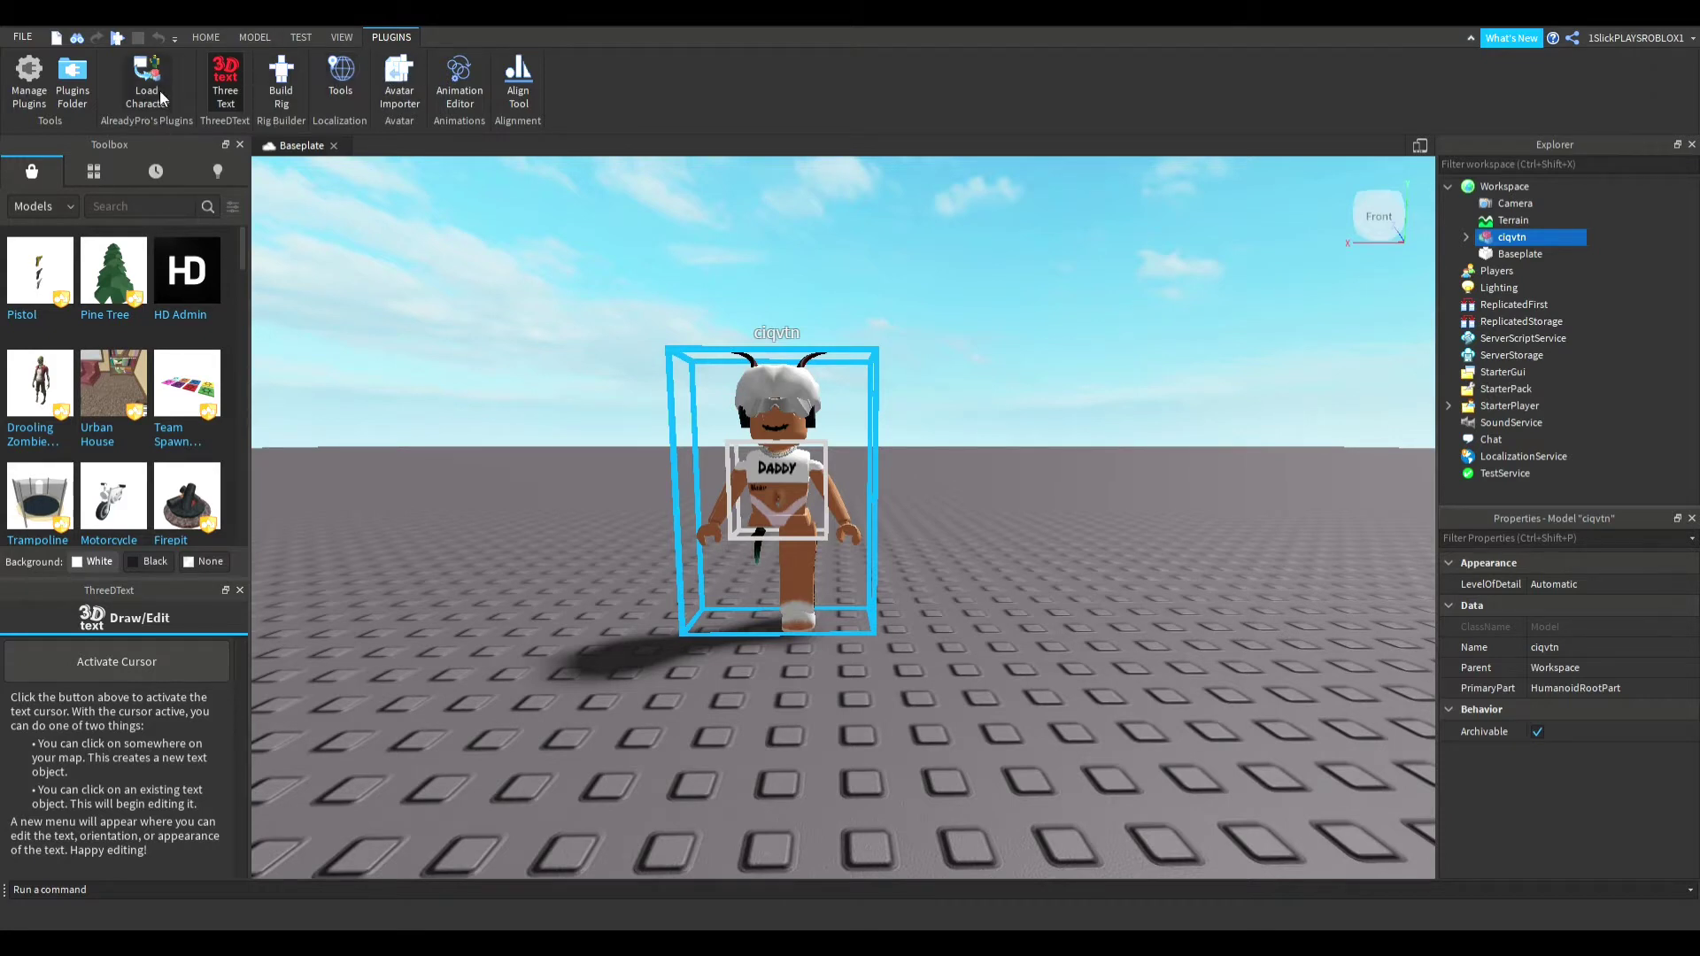
Open the Load Character plugin's dialog, look at its spawn options, and close it.
click(153, 89)
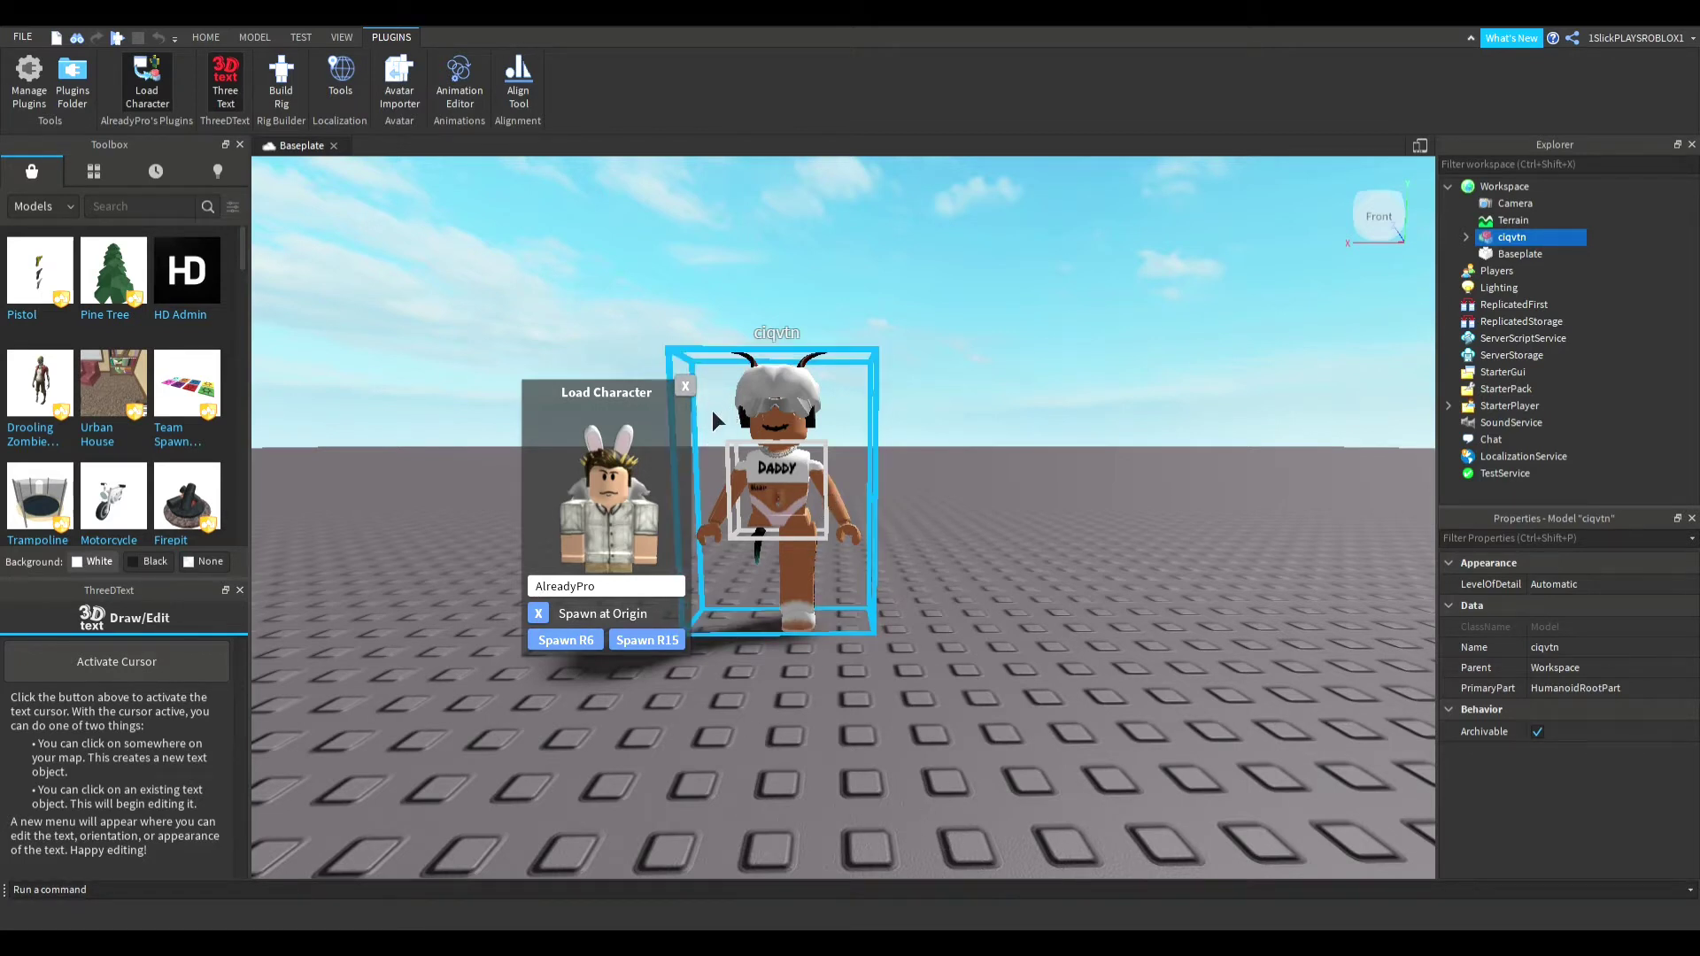
click(686, 386)
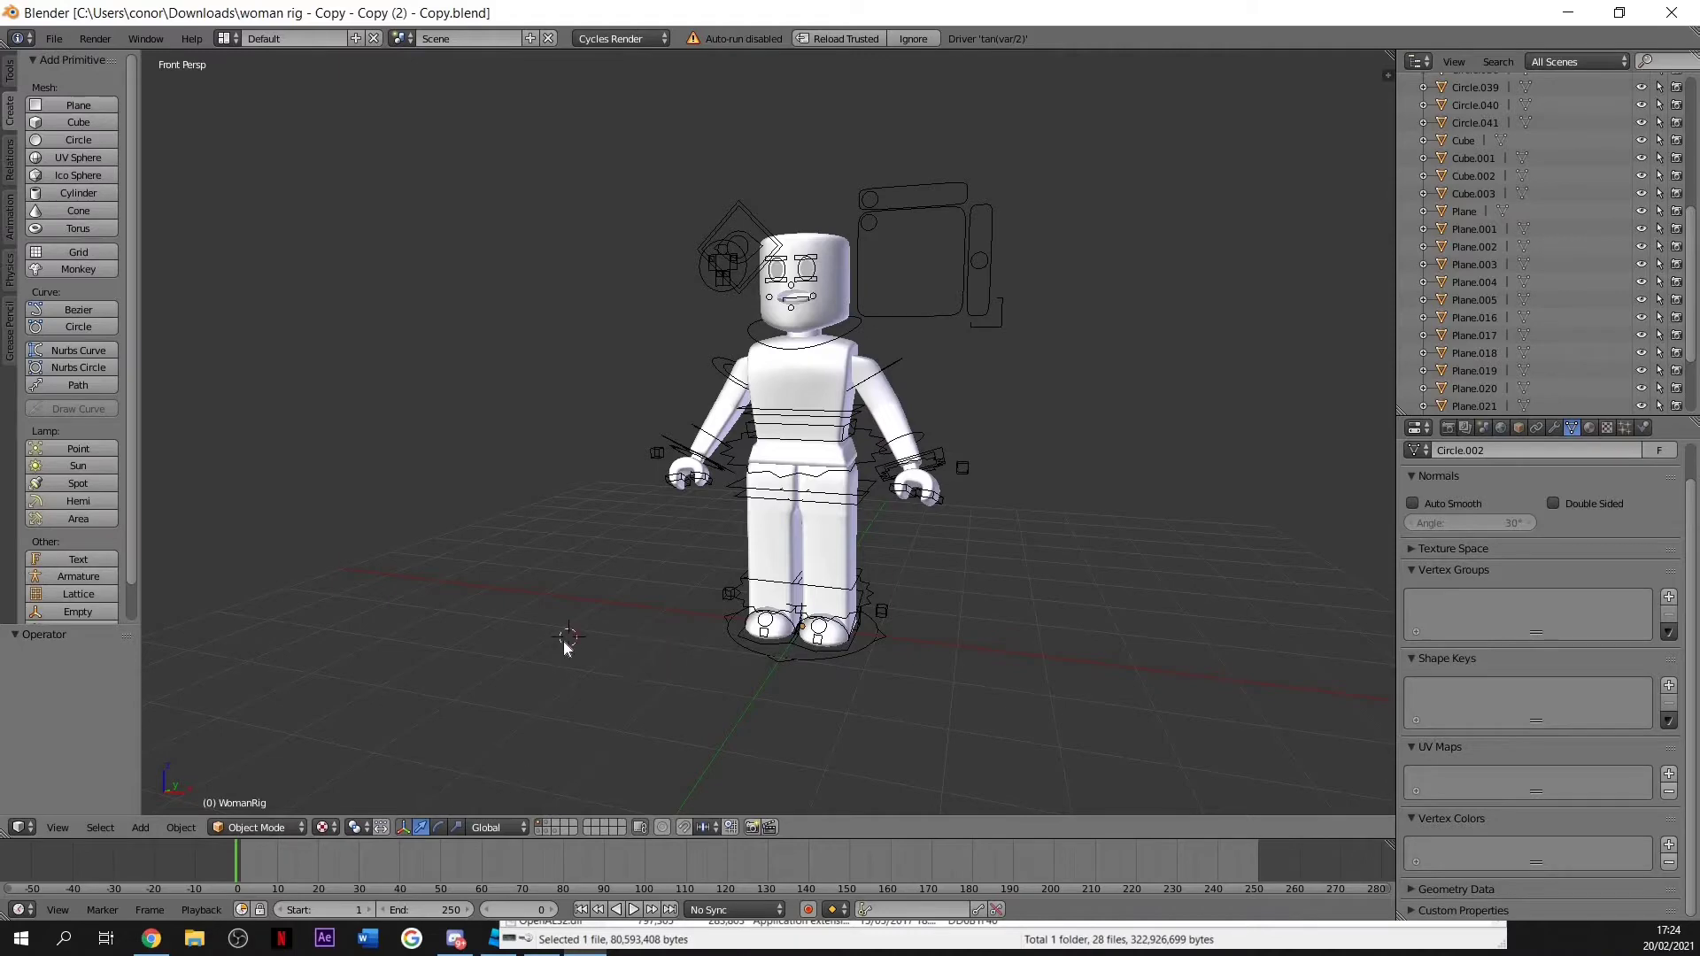
In Blender, delete the eyeball on the character's left side of the face.
key(shift+f)
key(w)
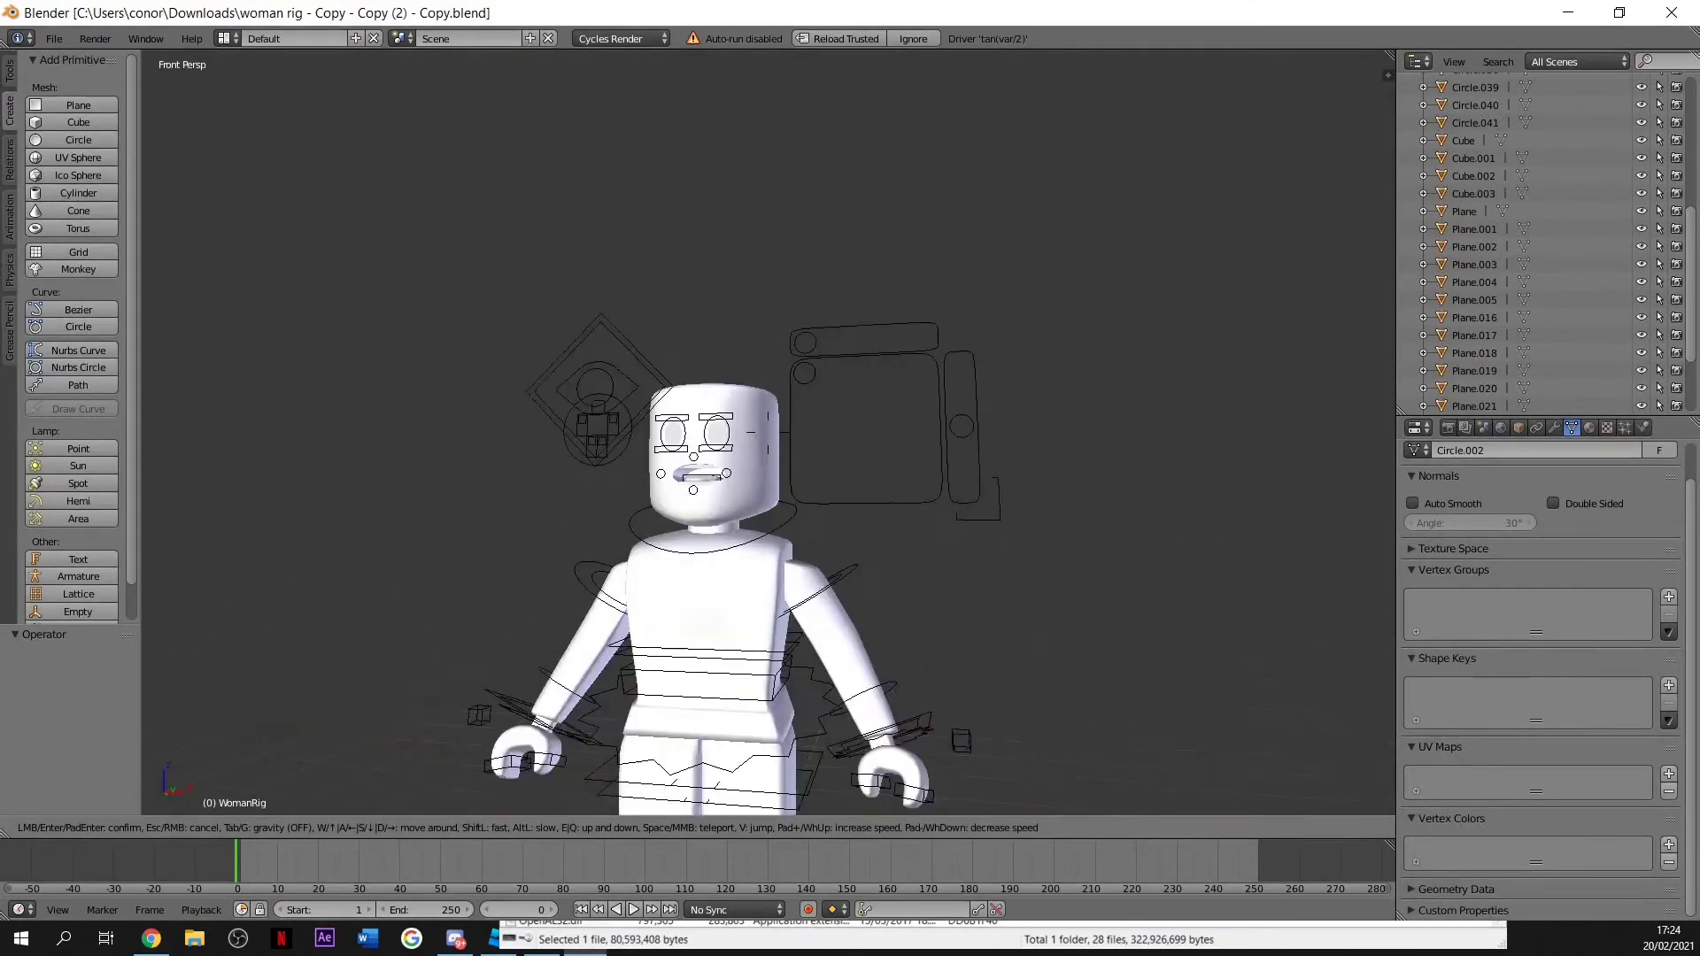
key(s)
key(a)
key(d)
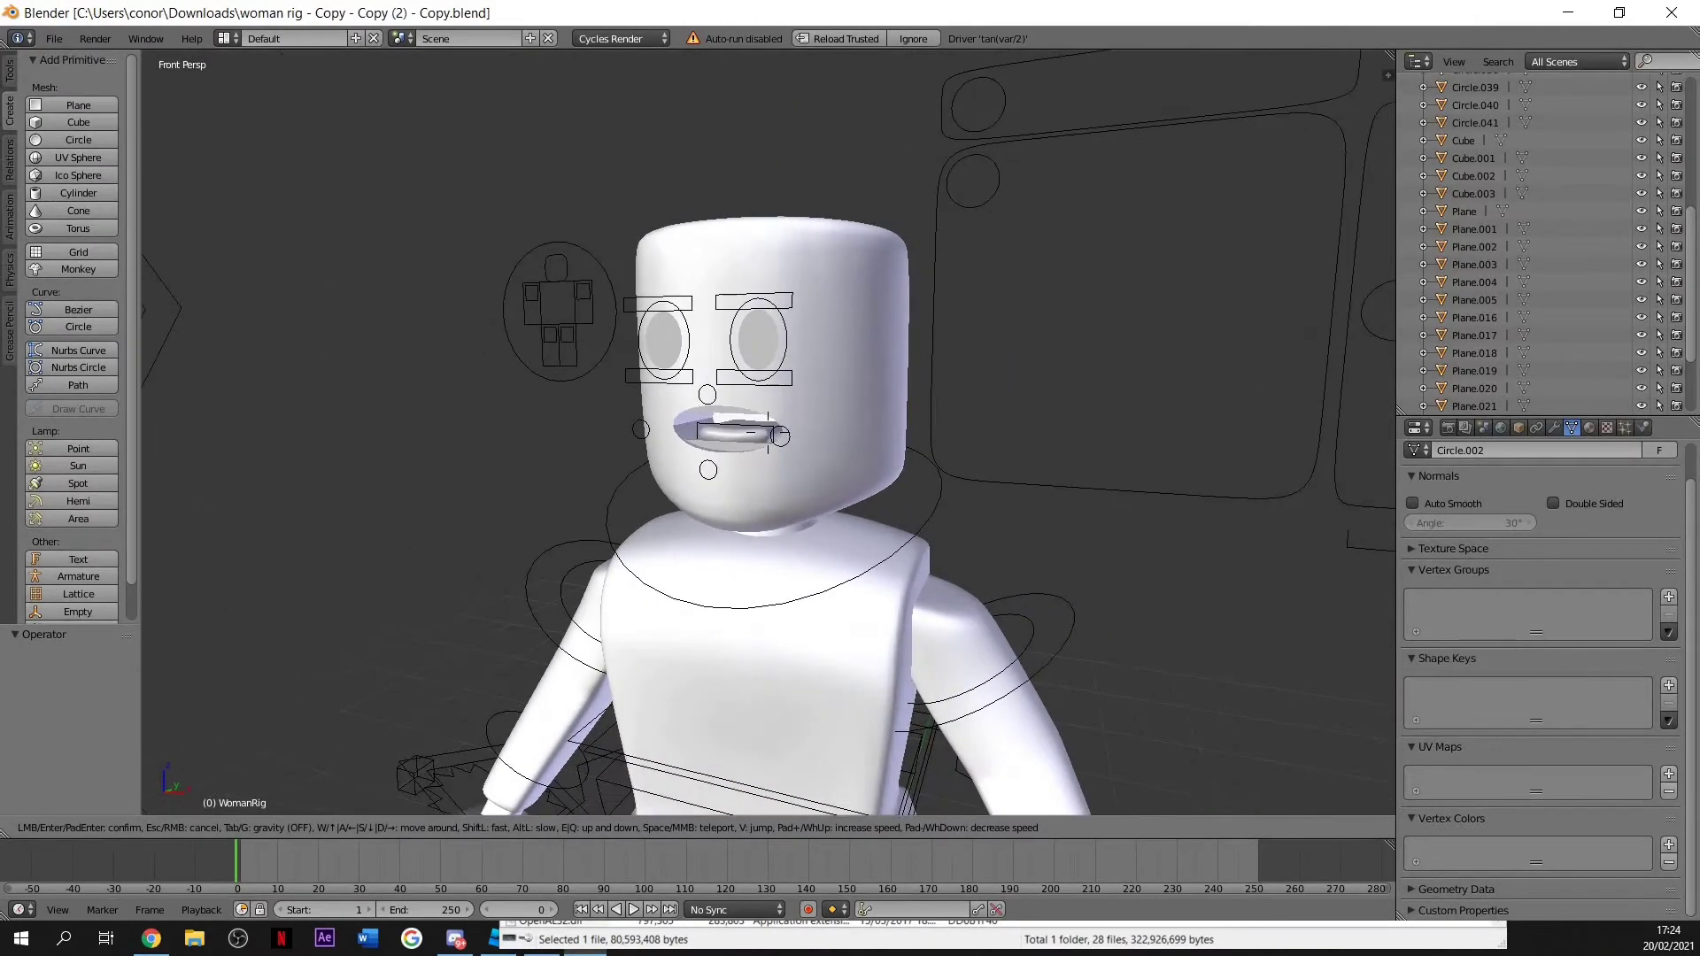
click(785, 345)
right_click(786, 352)
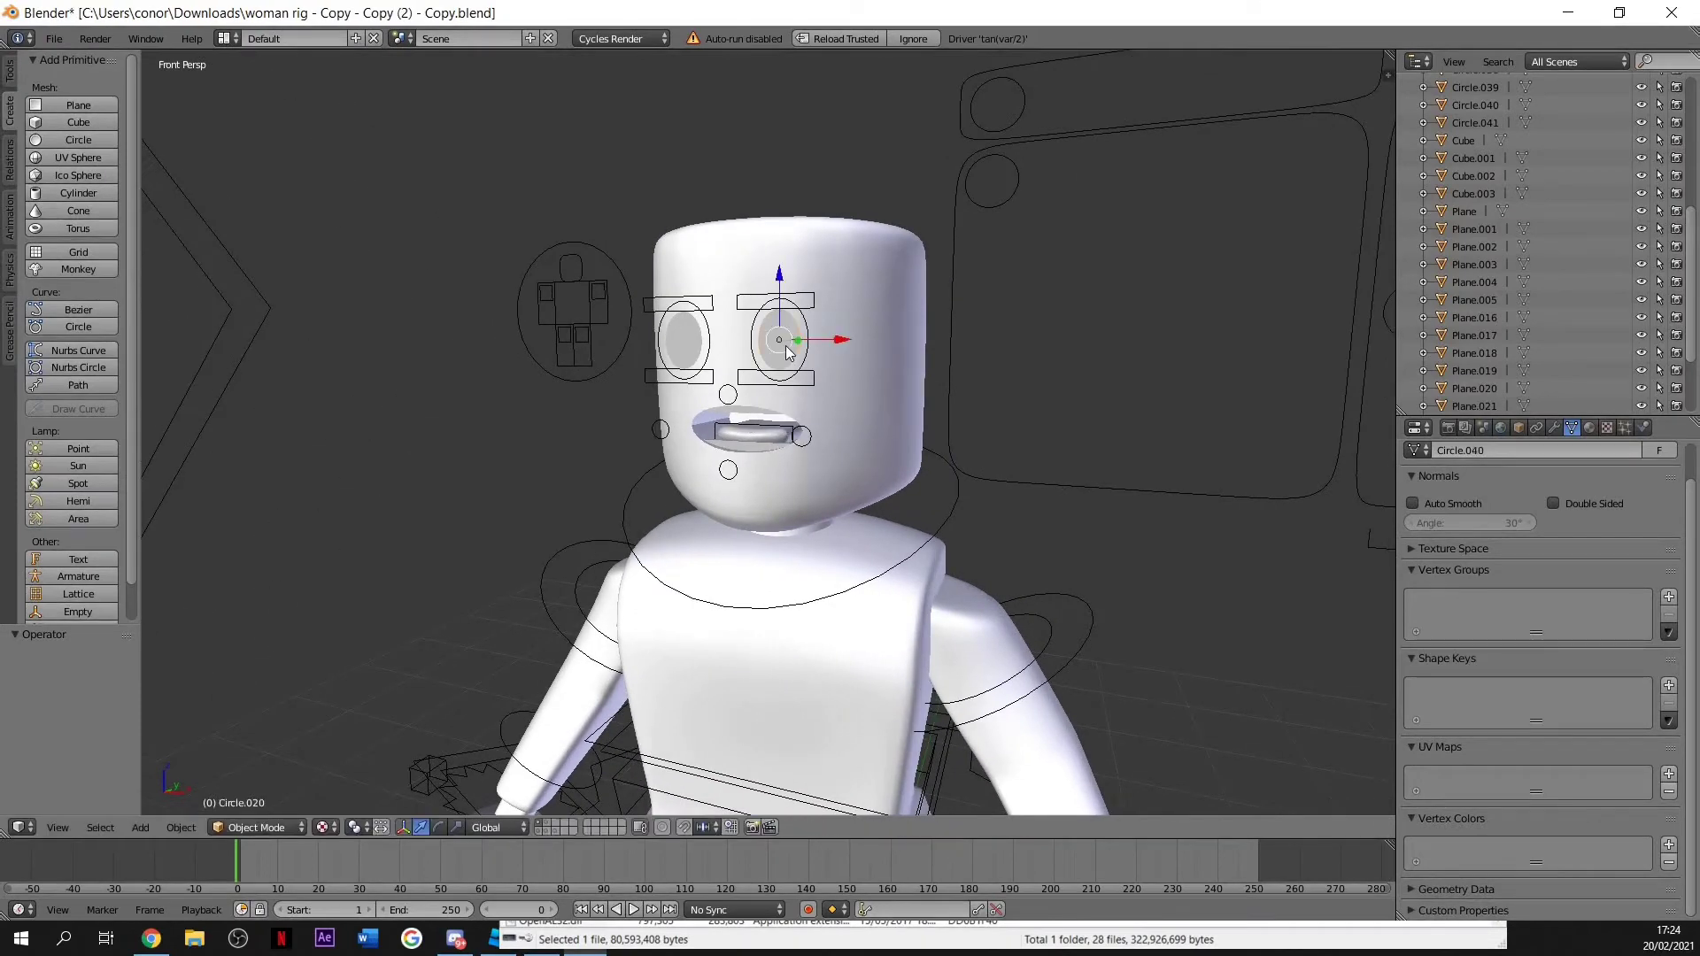
key(x)
click(787, 346)
Delete the rig's head mesh and the remaining eyeball.
right_click(786, 346)
key(x)
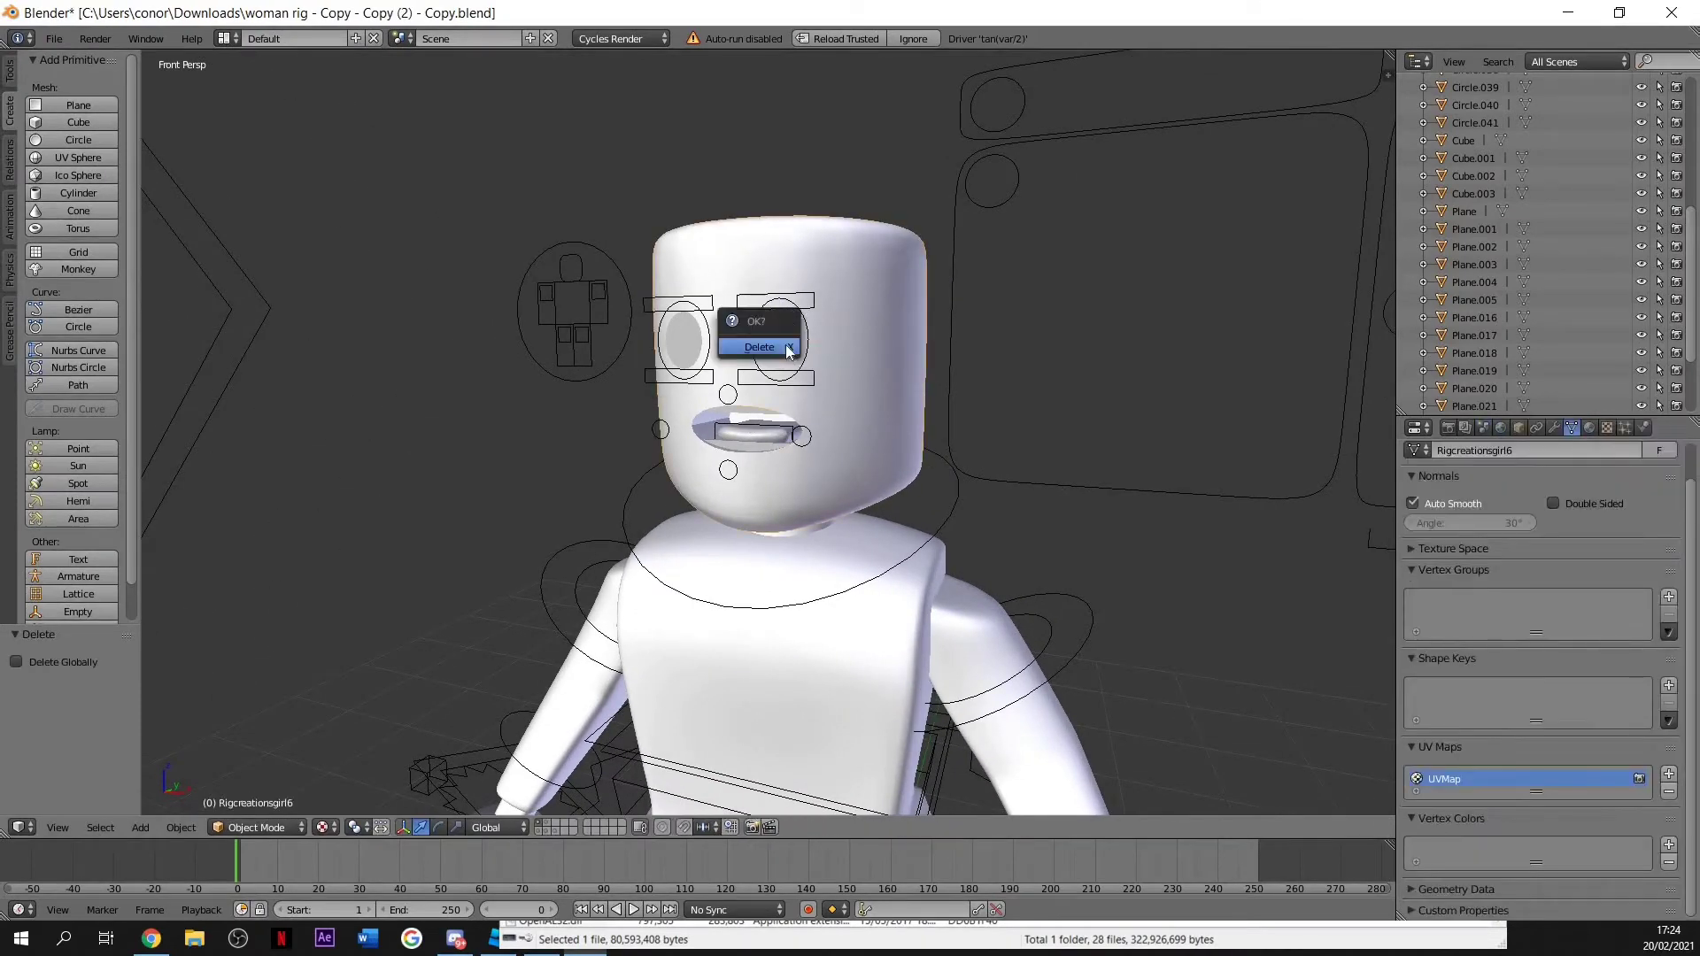
click(785, 346)
right_click(687, 346)
key(x)
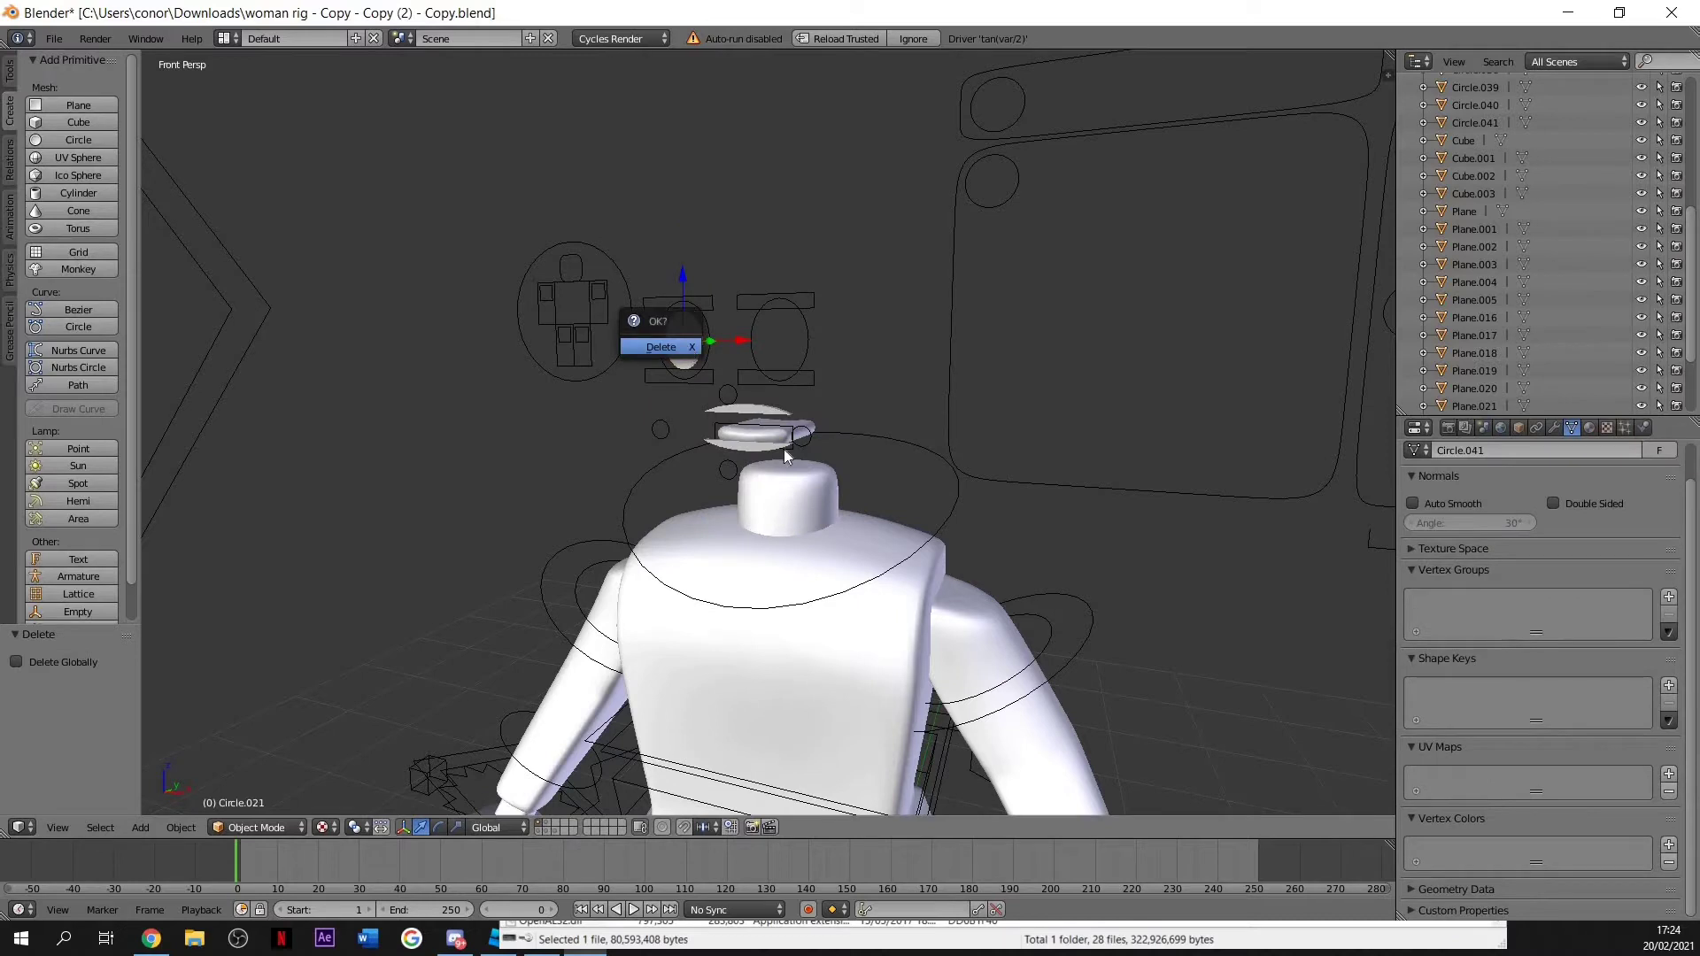
key(Return)
Delete the leftover mouth meshes floating above the neck, including the upper and lower teeth and the tongue.
right_click(747, 407)
key(x)
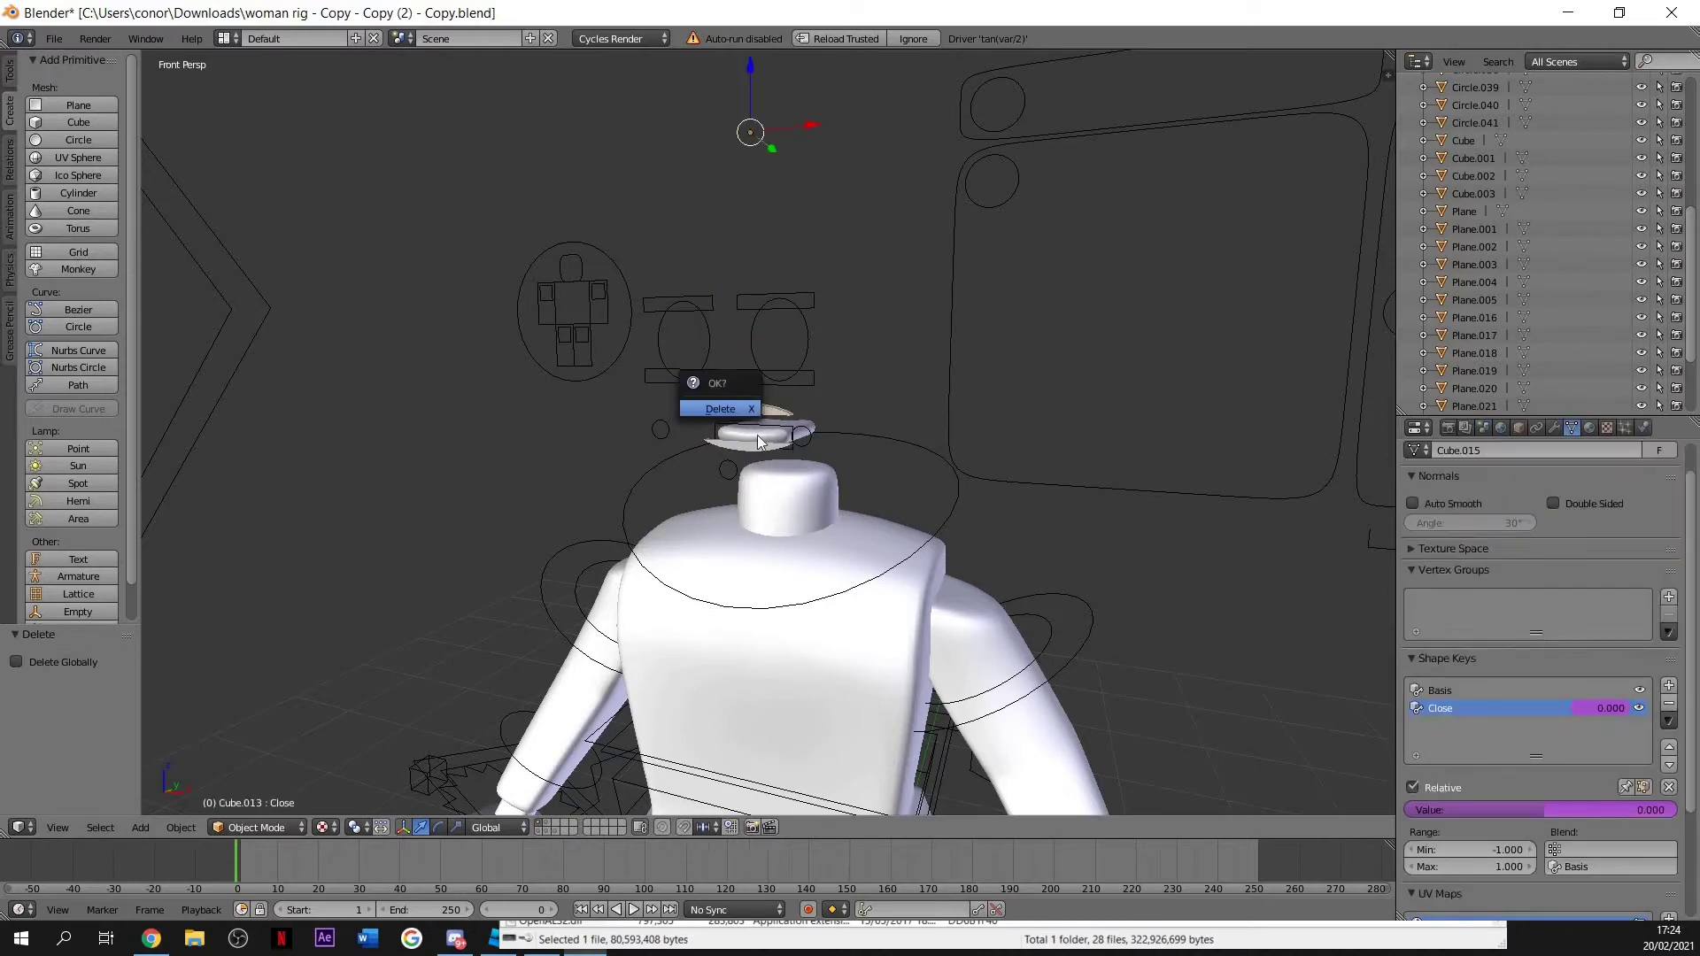
click(754, 439)
right_click(752, 446)
key(x)
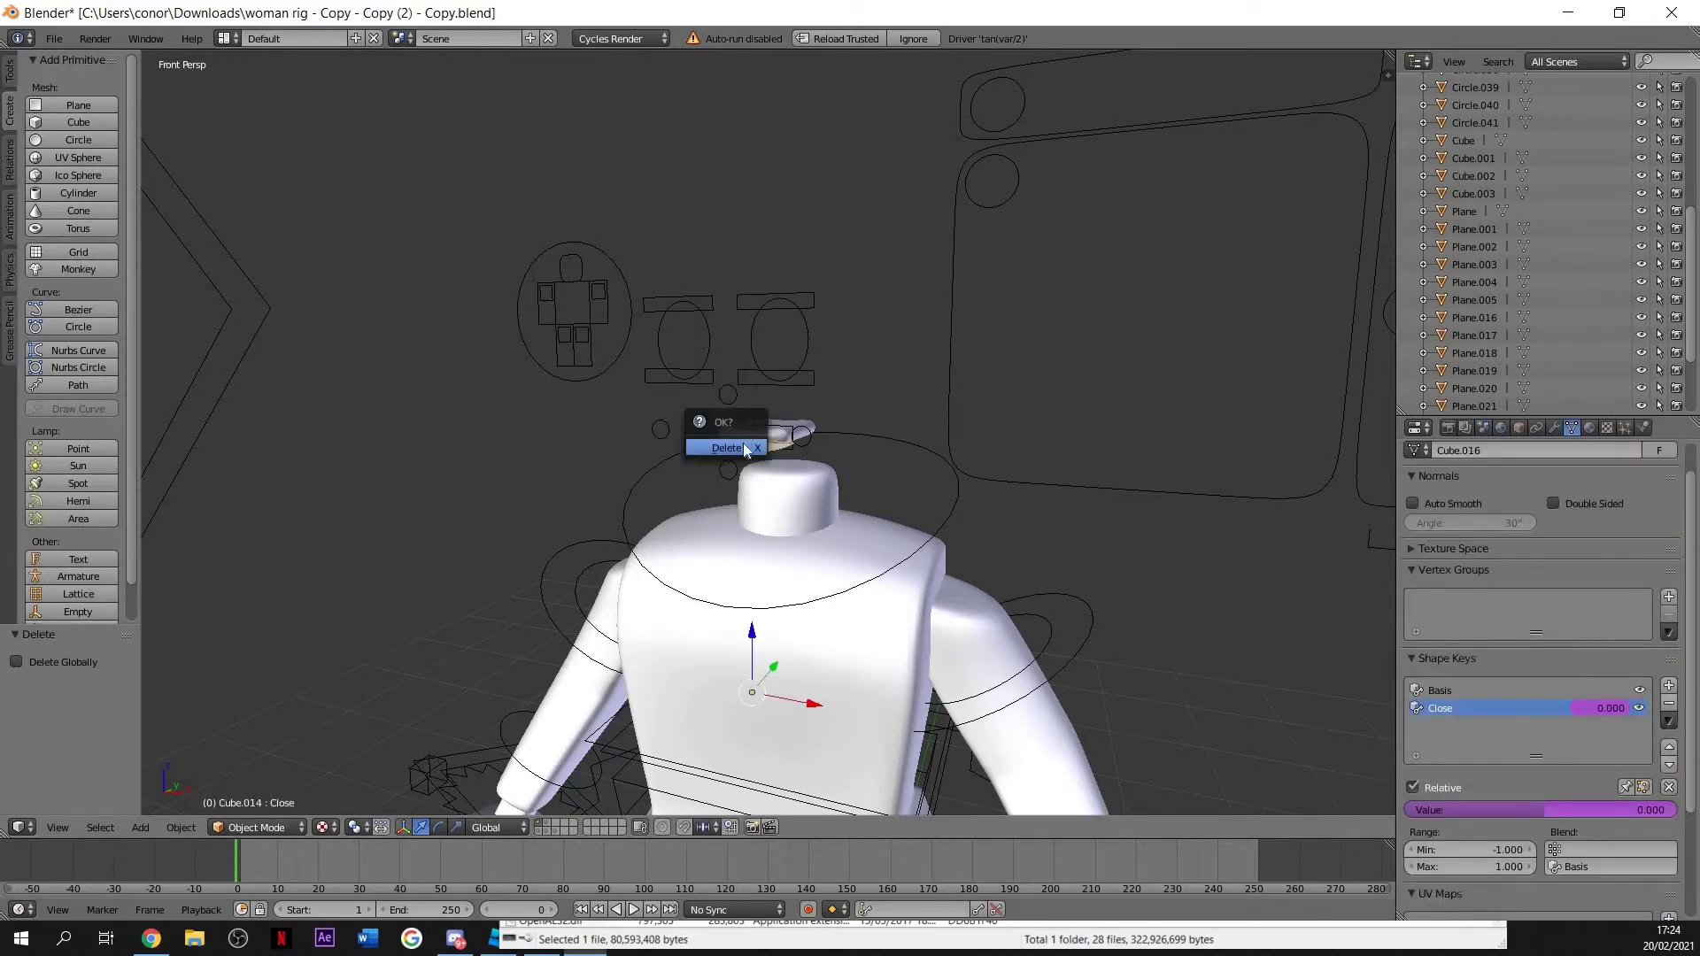
click(744, 441)
right_click(747, 439)
key(x)
click(746, 439)
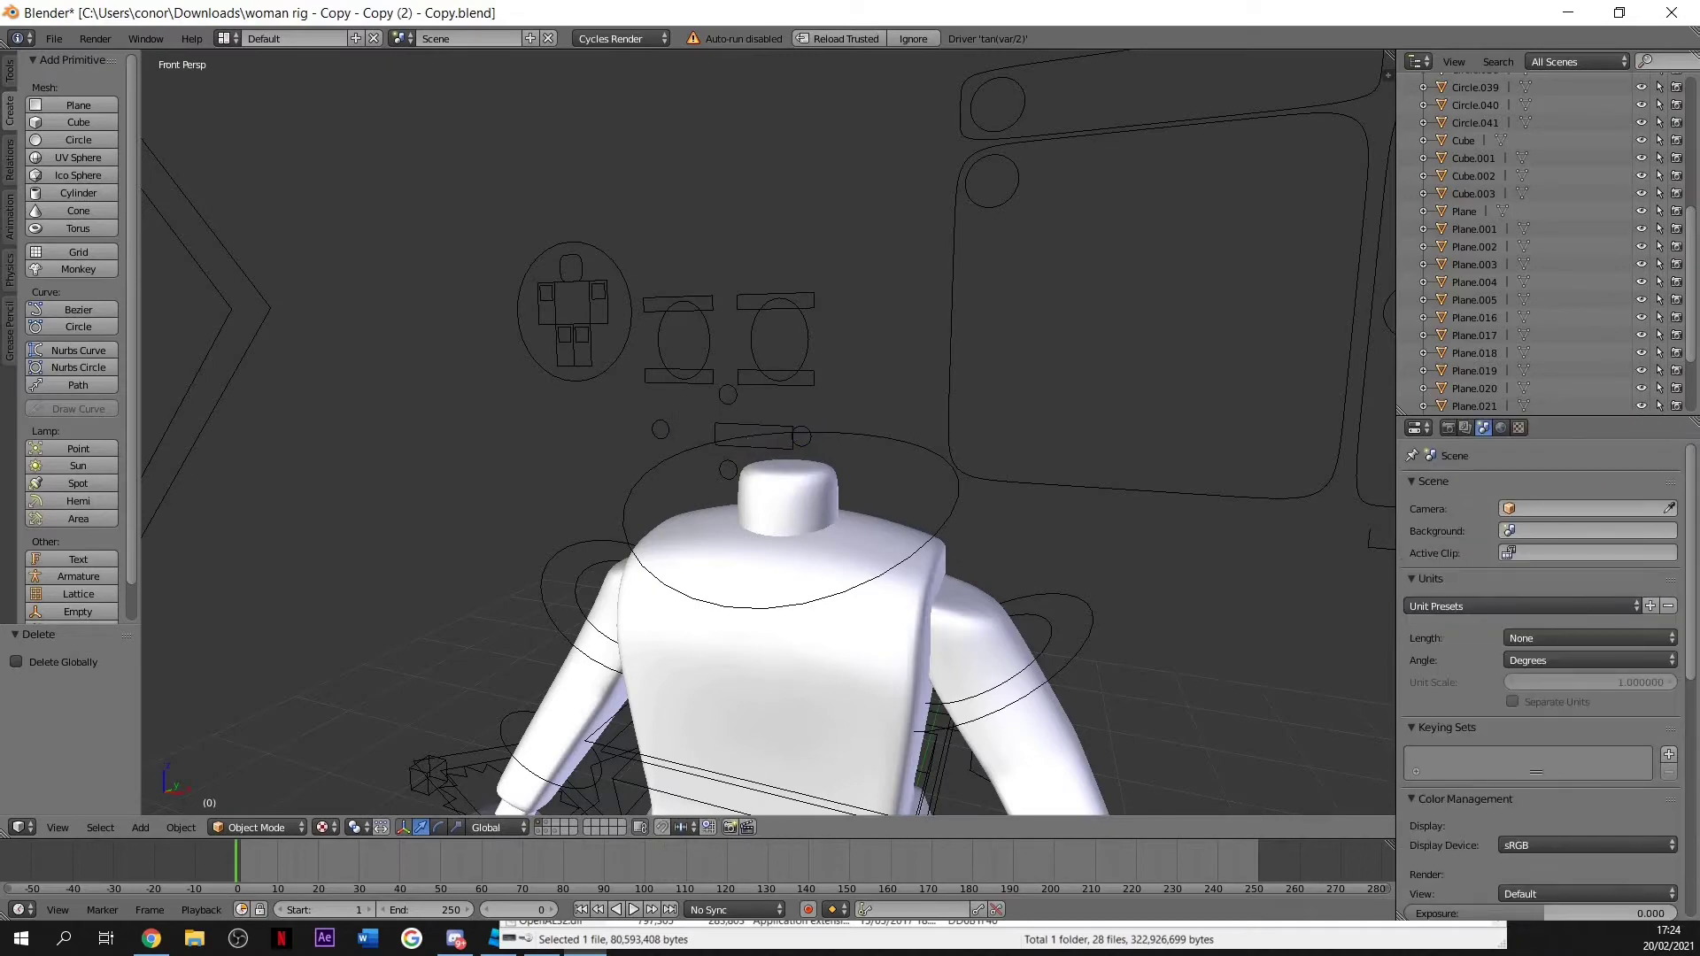
Select the headless body mesh, split the 3D view into two stacked areas and make the upper one a Node Editor.
key(shift+f)
key(s)
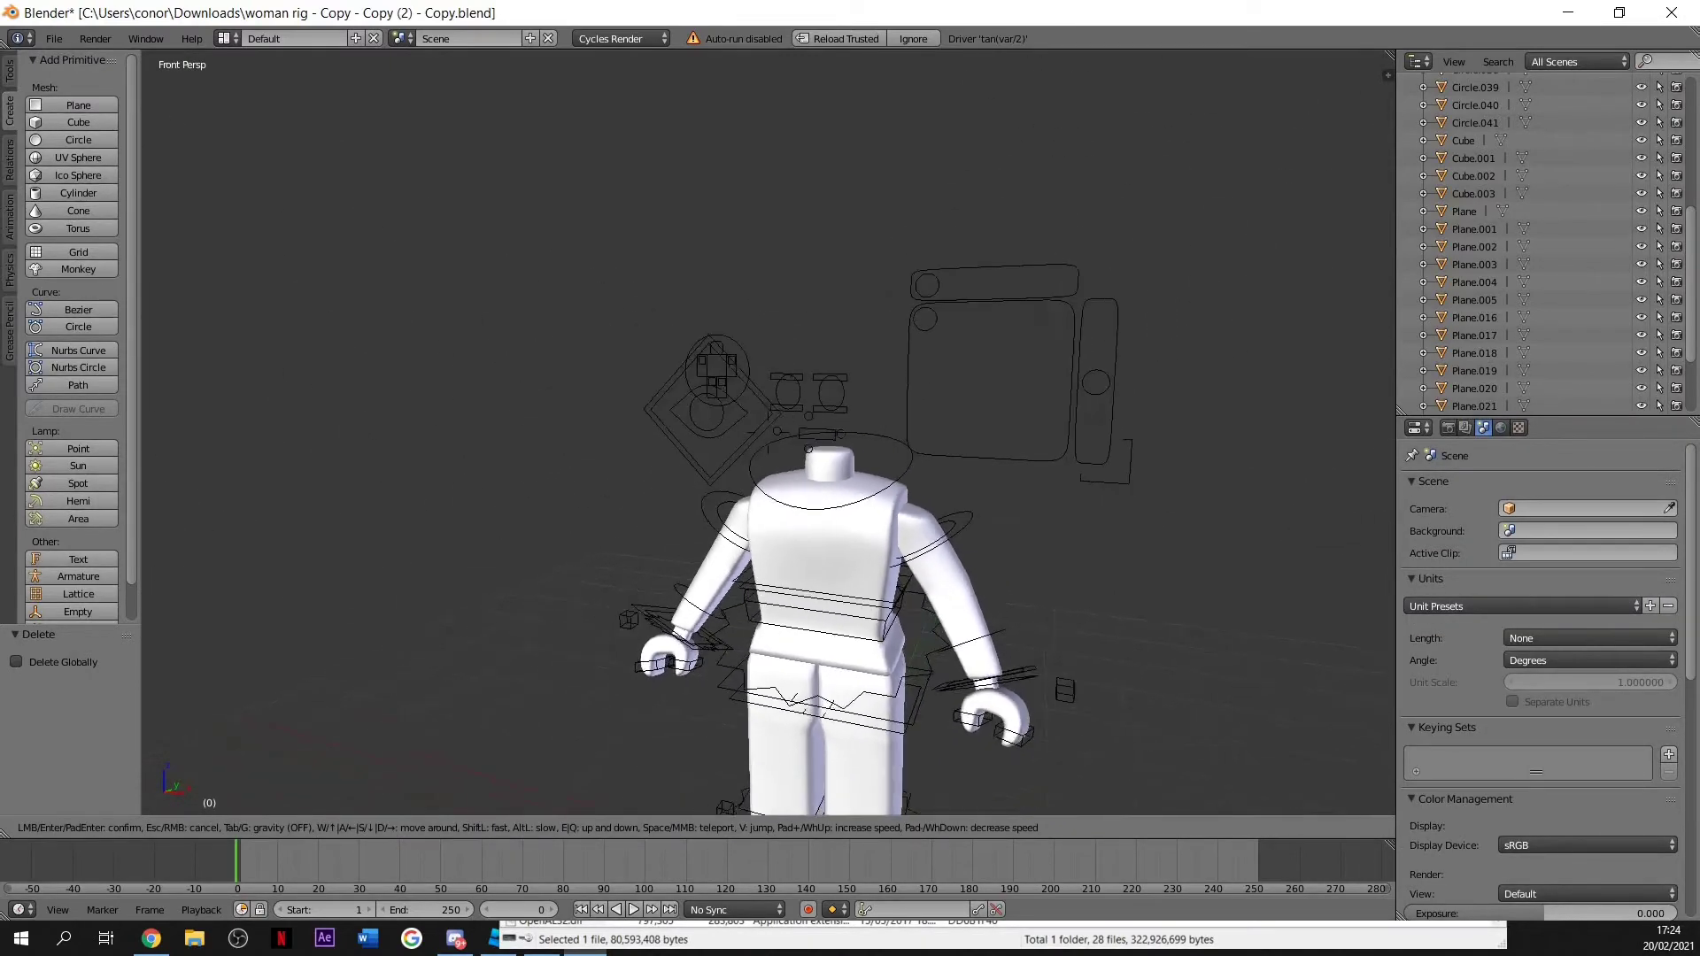
key(w)
key(s)
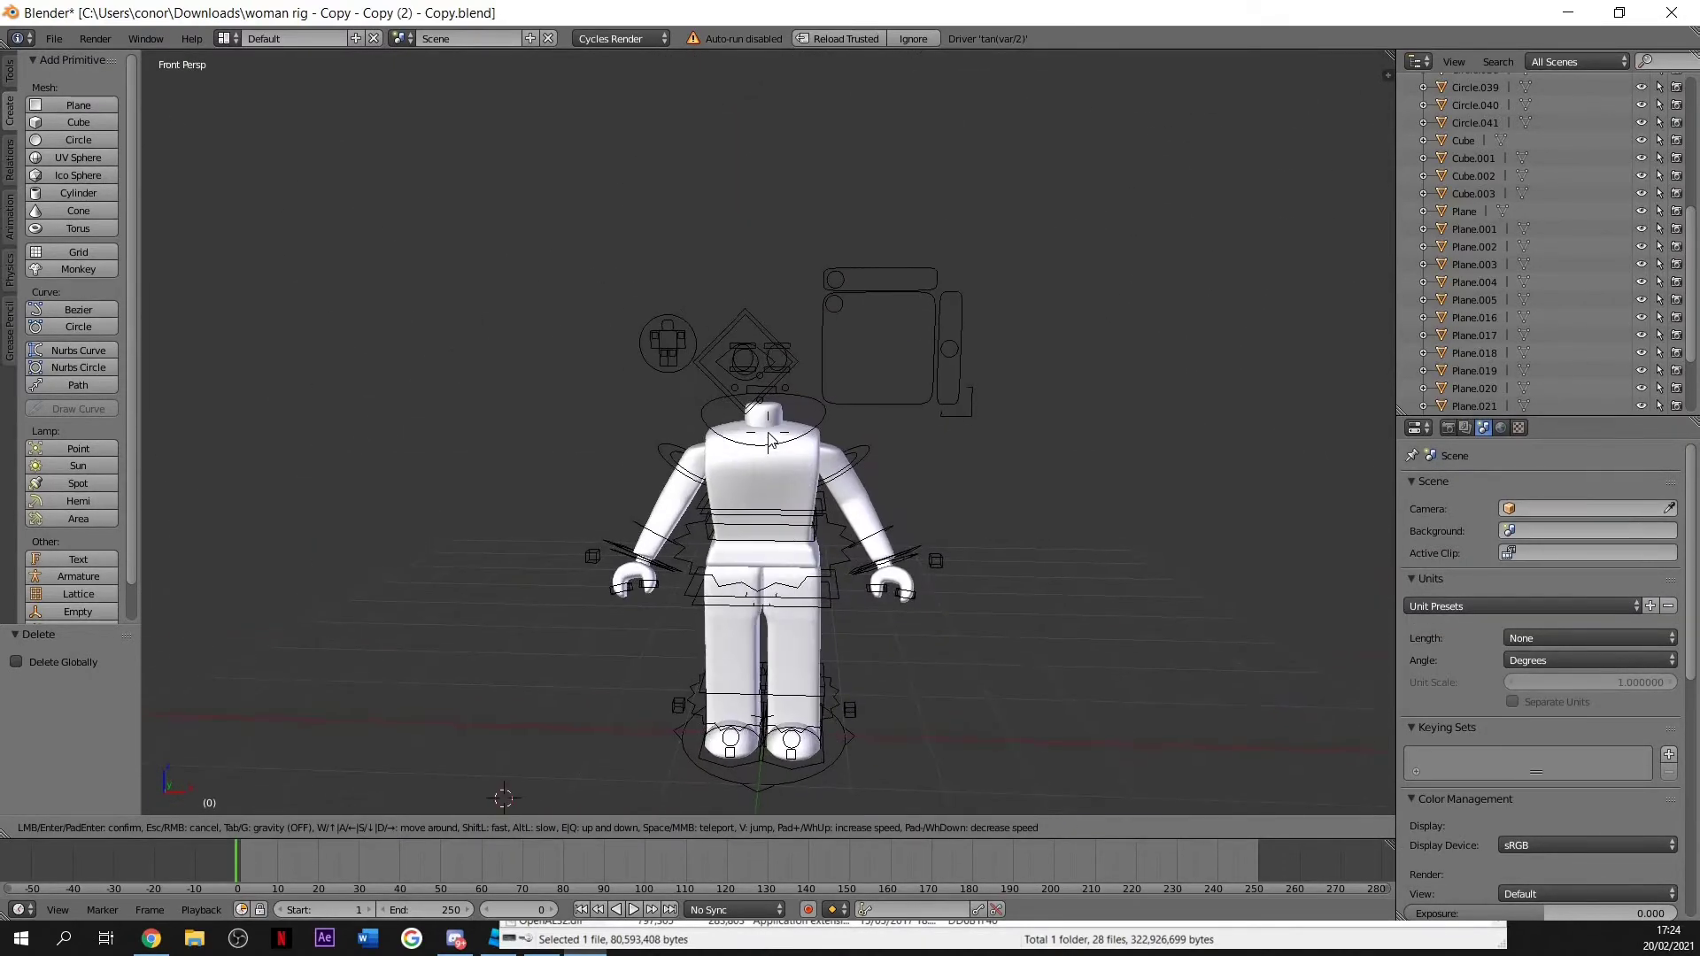
click(766, 436)
right_click(772, 475)
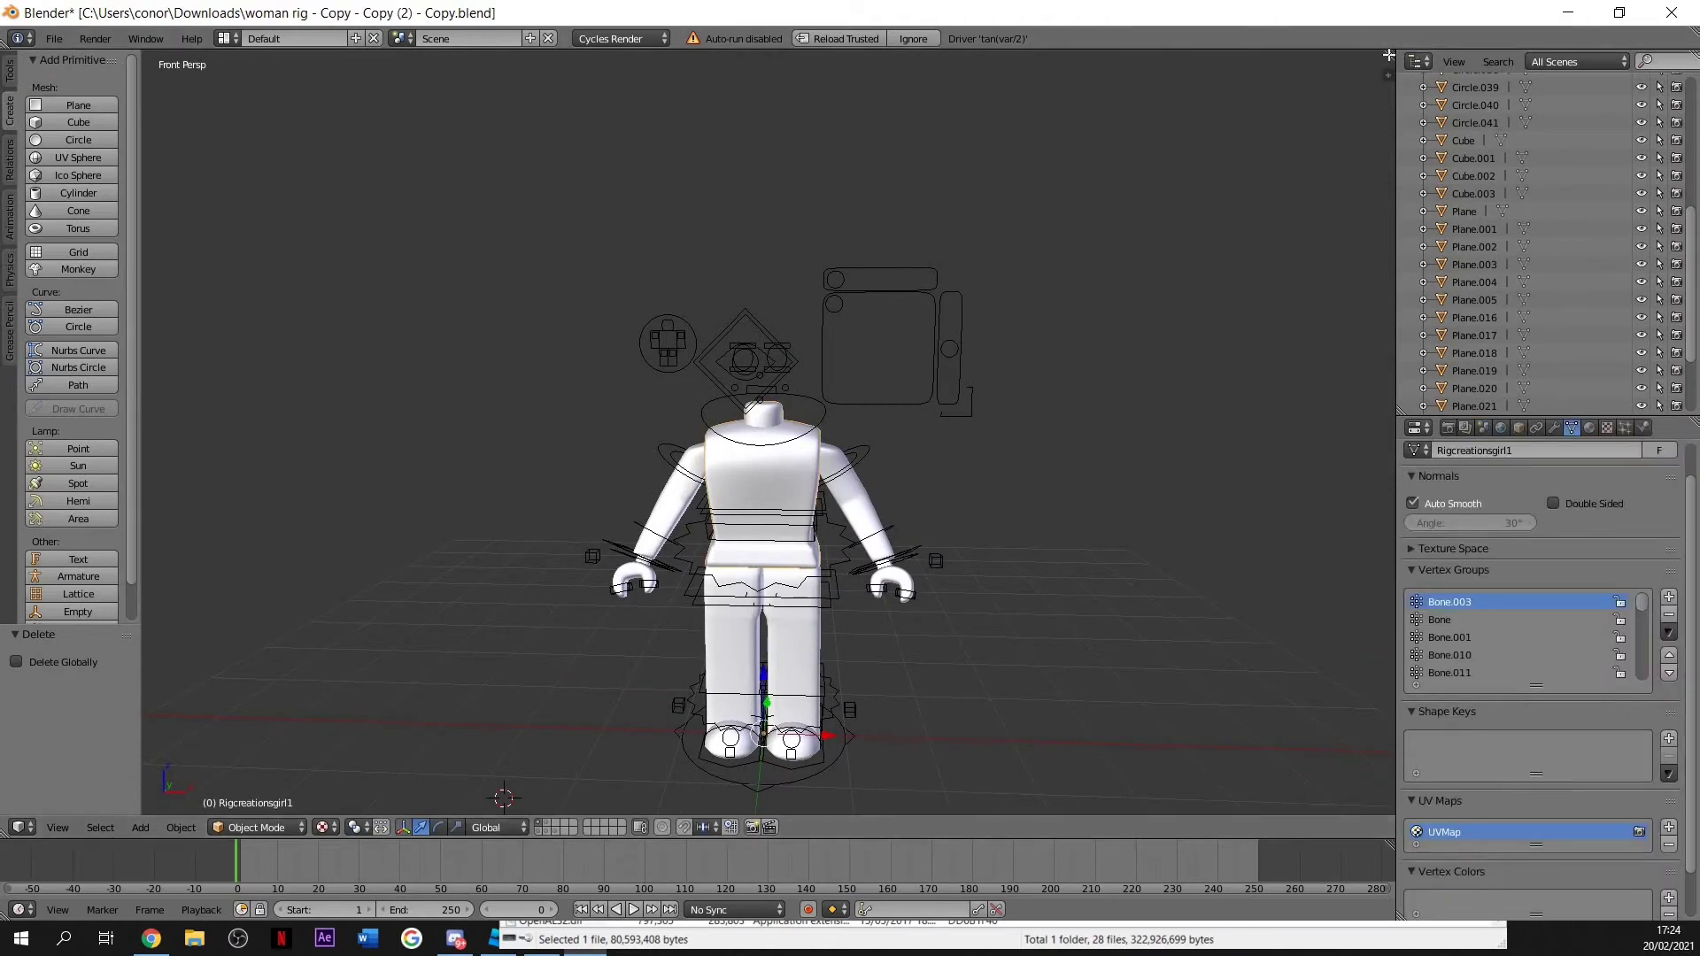
drag(1373, 104, 17, 478)
click(19, 471)
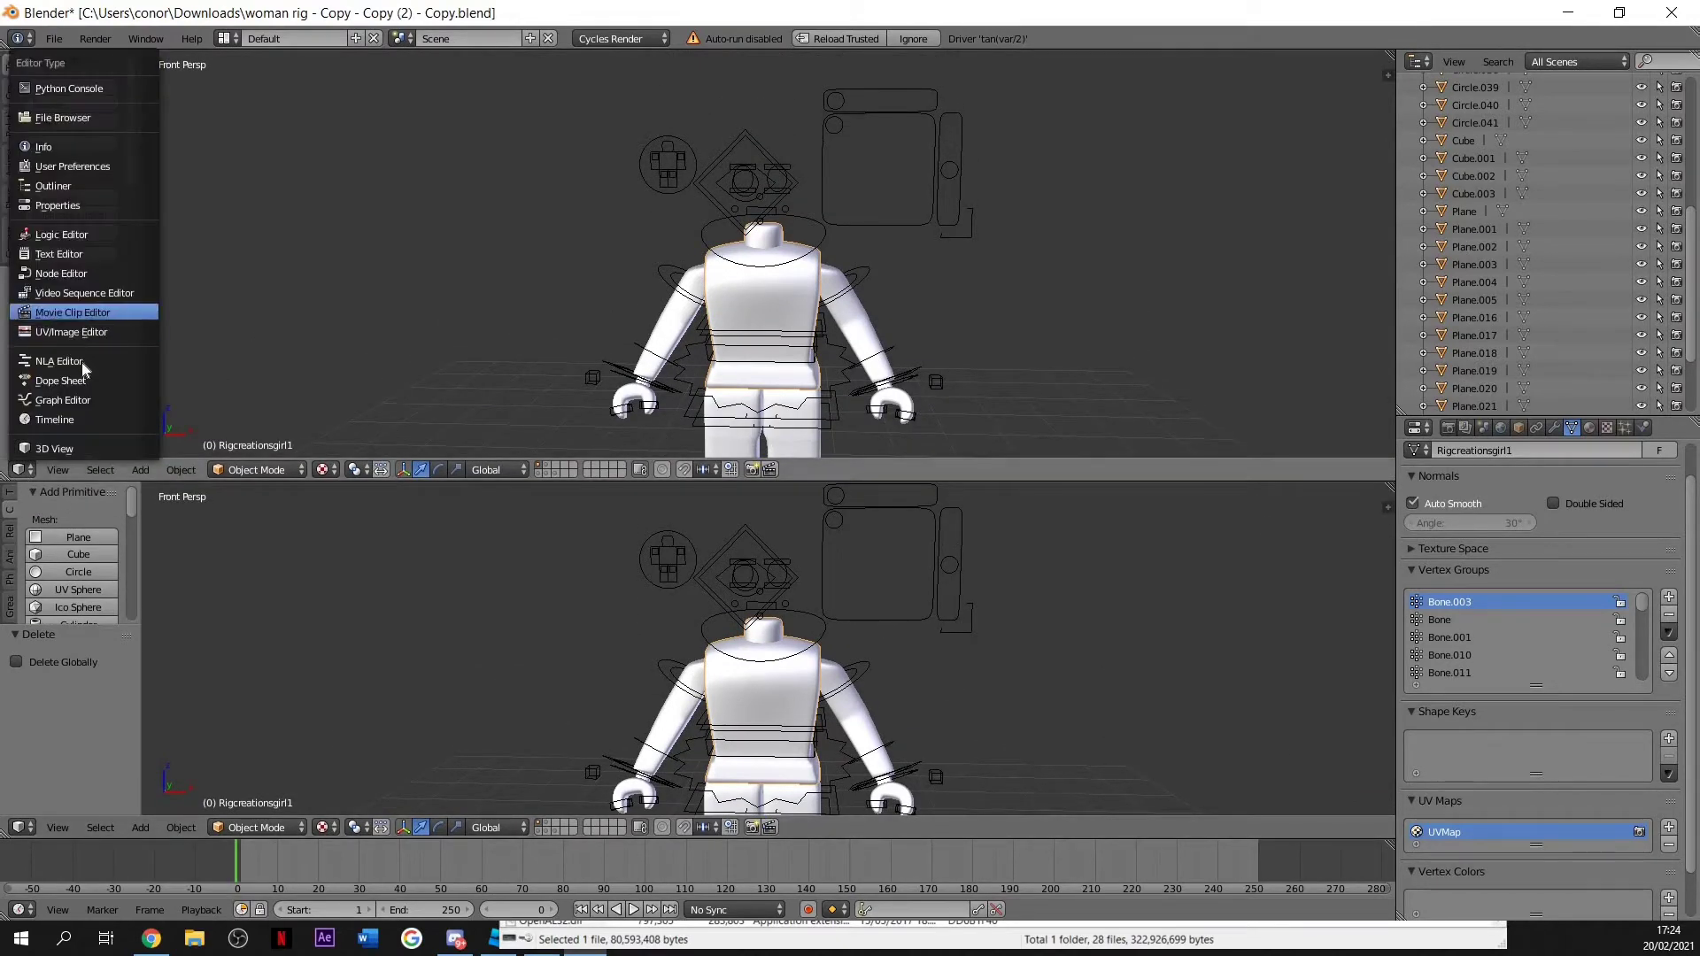
click(110, 271)
Start choosing a new image for the body material's Image Texture node and browse to the AVATARS folder in Documents.
scroll(448, 141, up, 6)
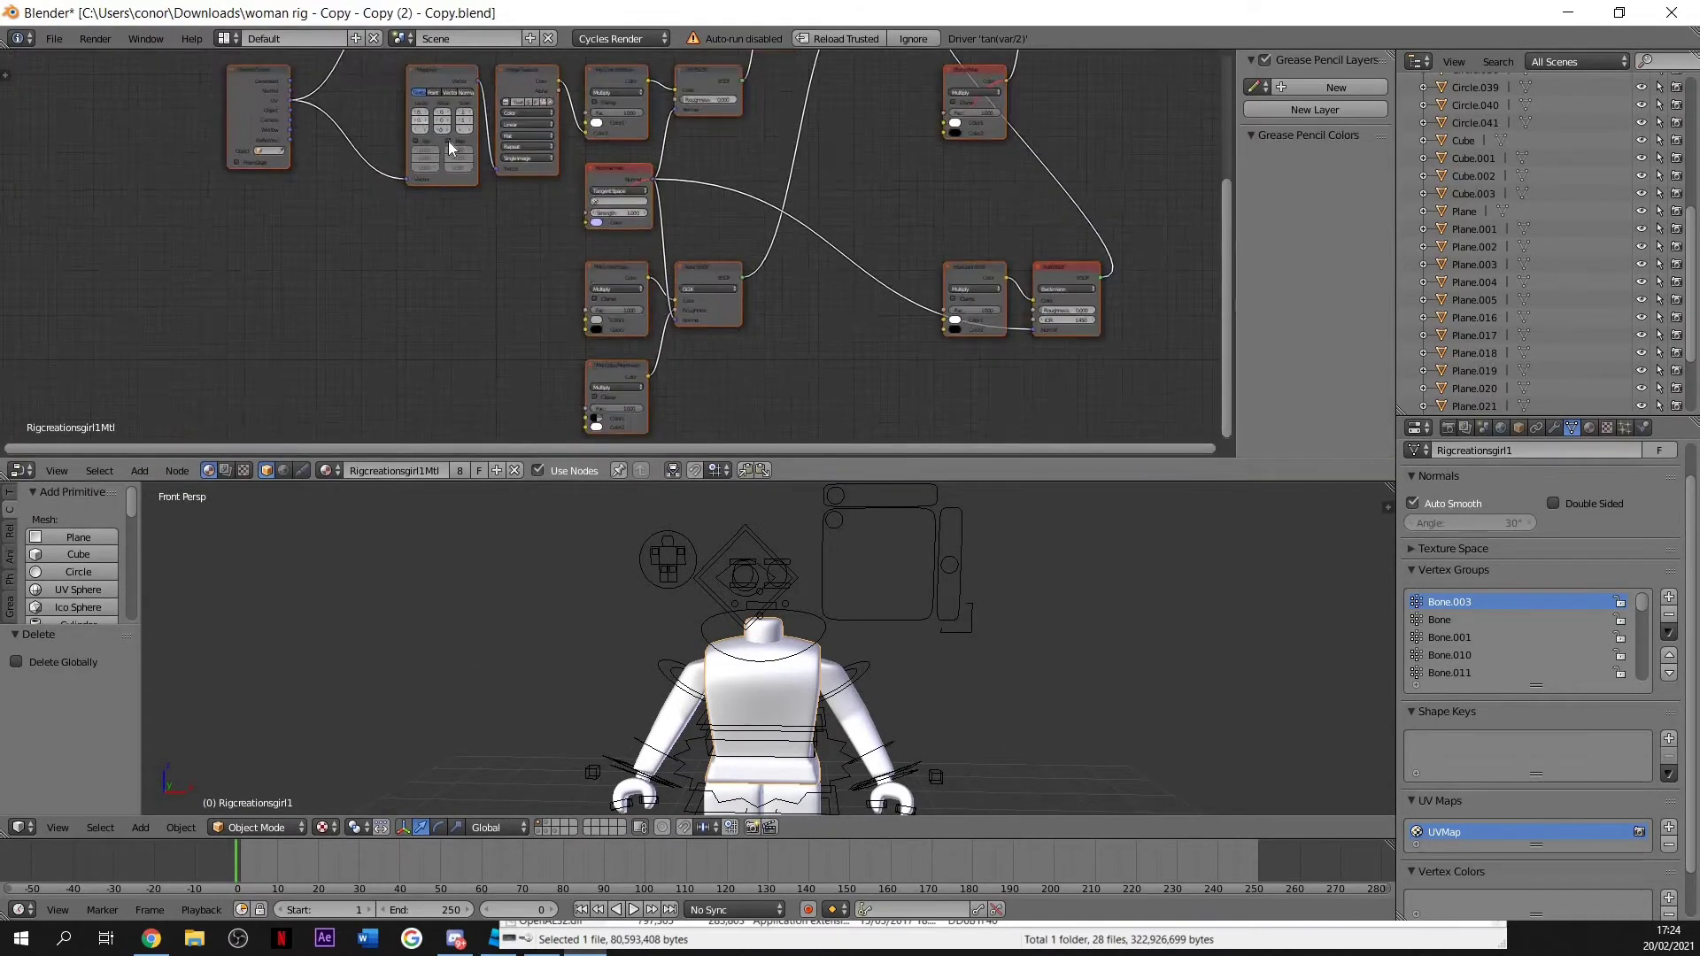
scroll(1020, 159, up, 3)
drag(1231, 303, 1231, 220)
shift+scroll(576, 270, up, 1)
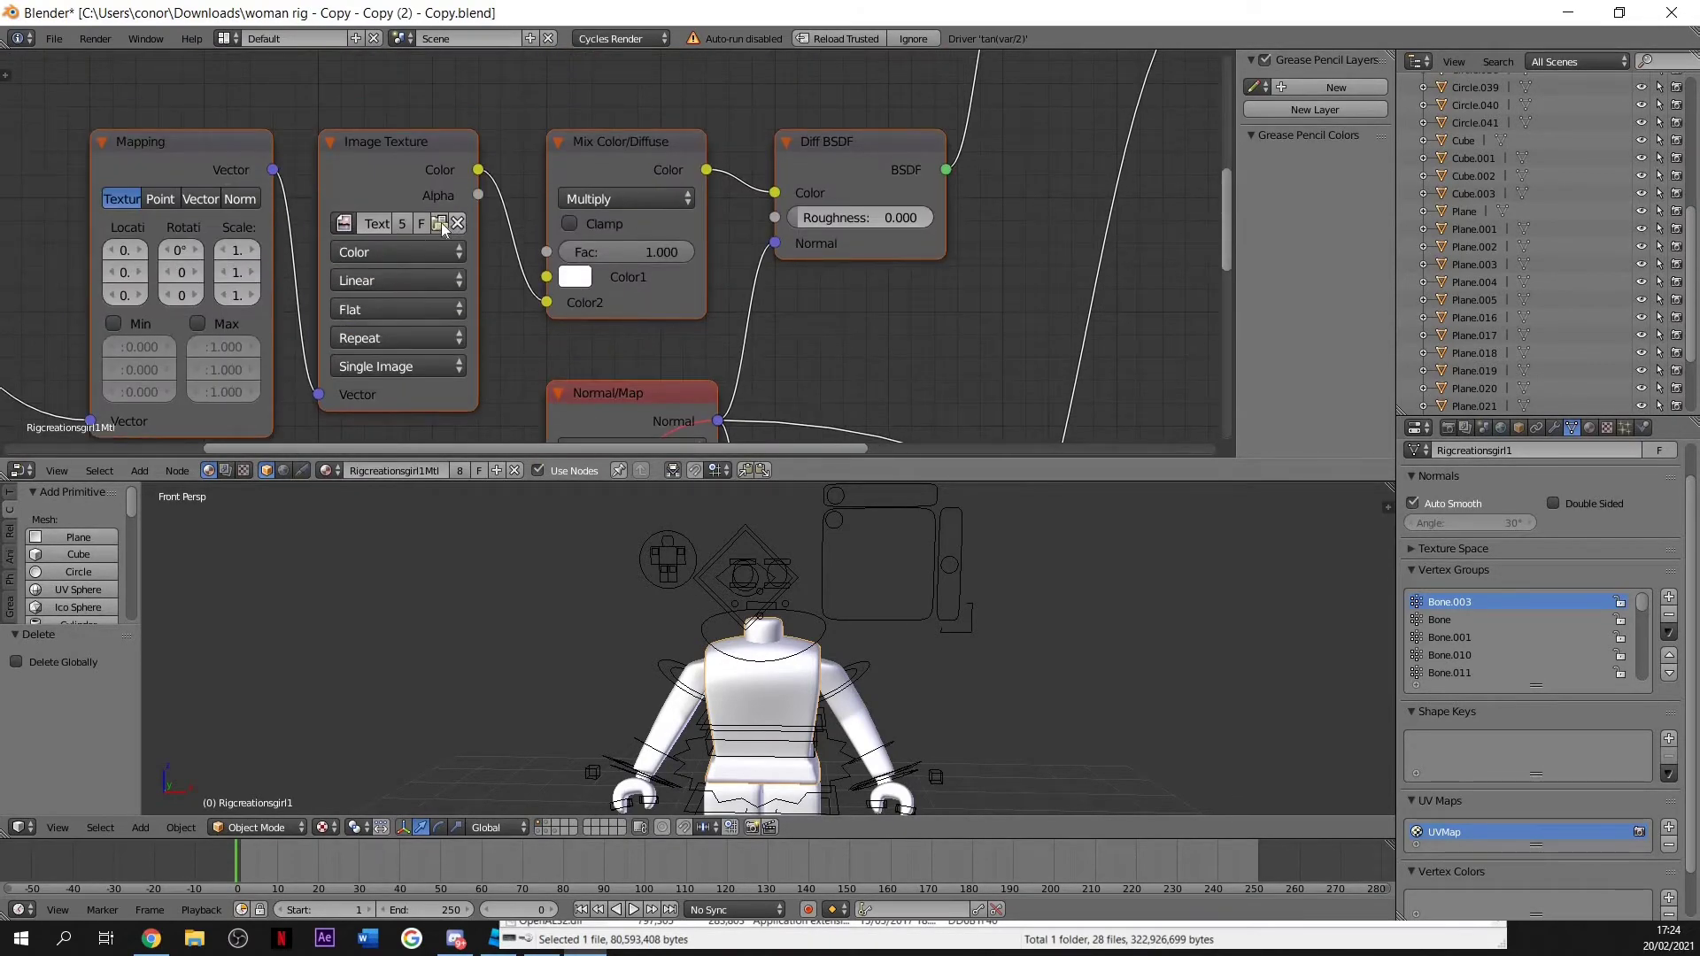
click(440, 223)
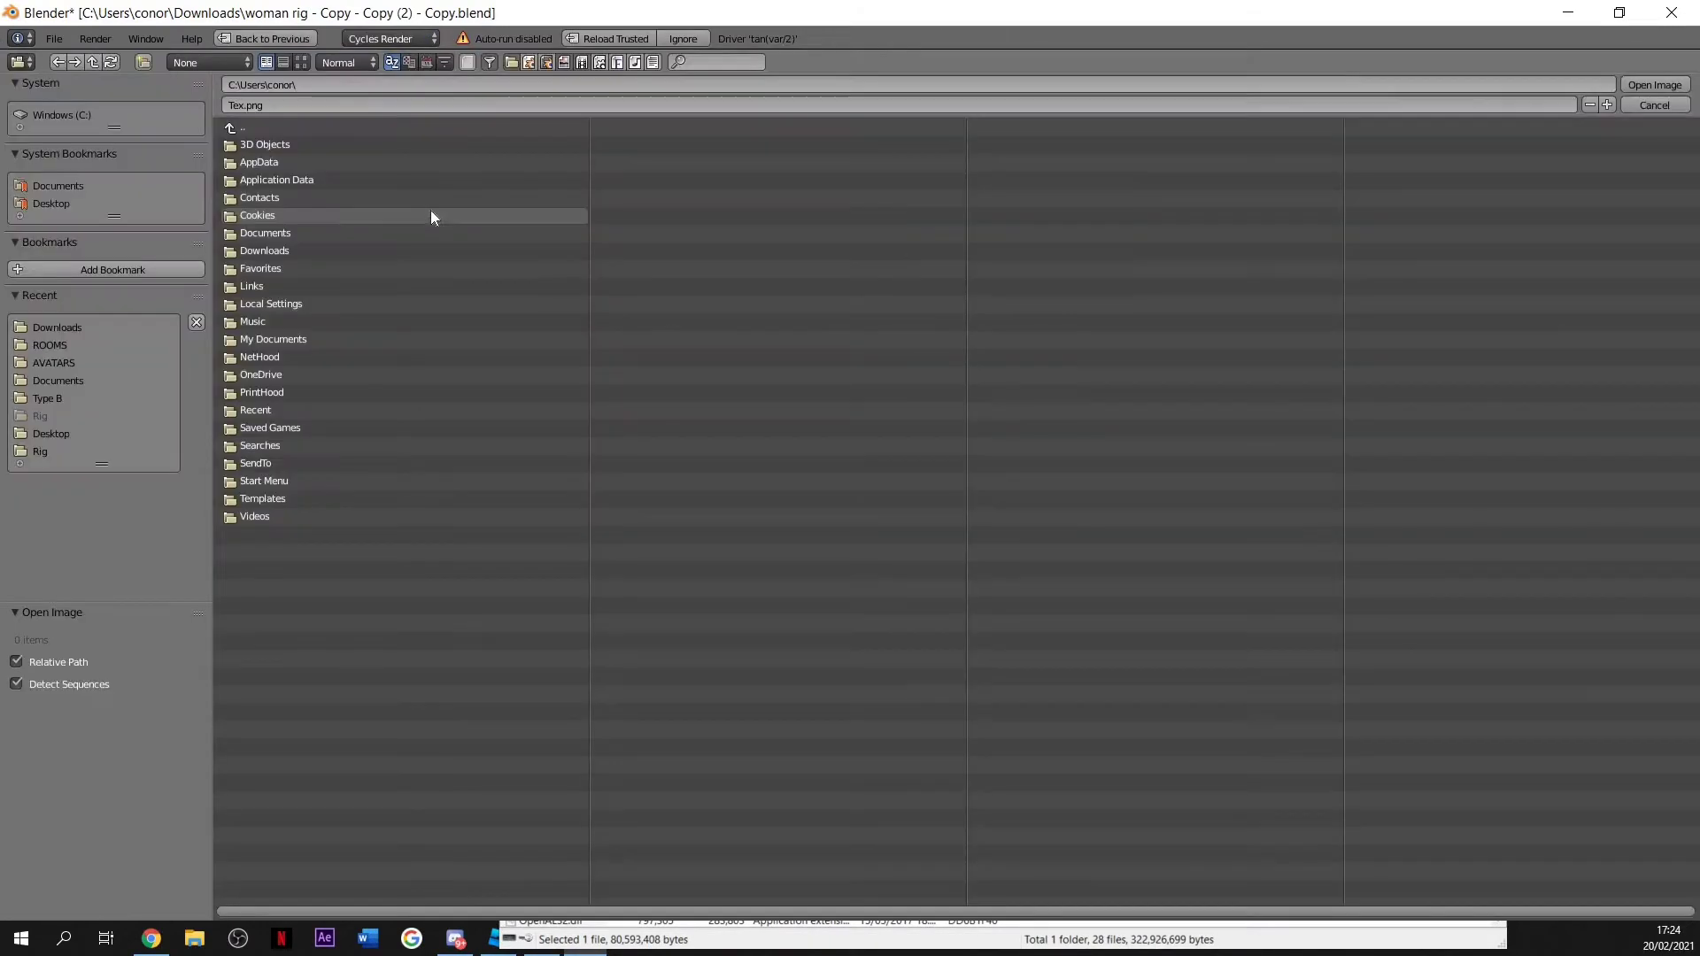
click(51, 202)
click(62, 188)
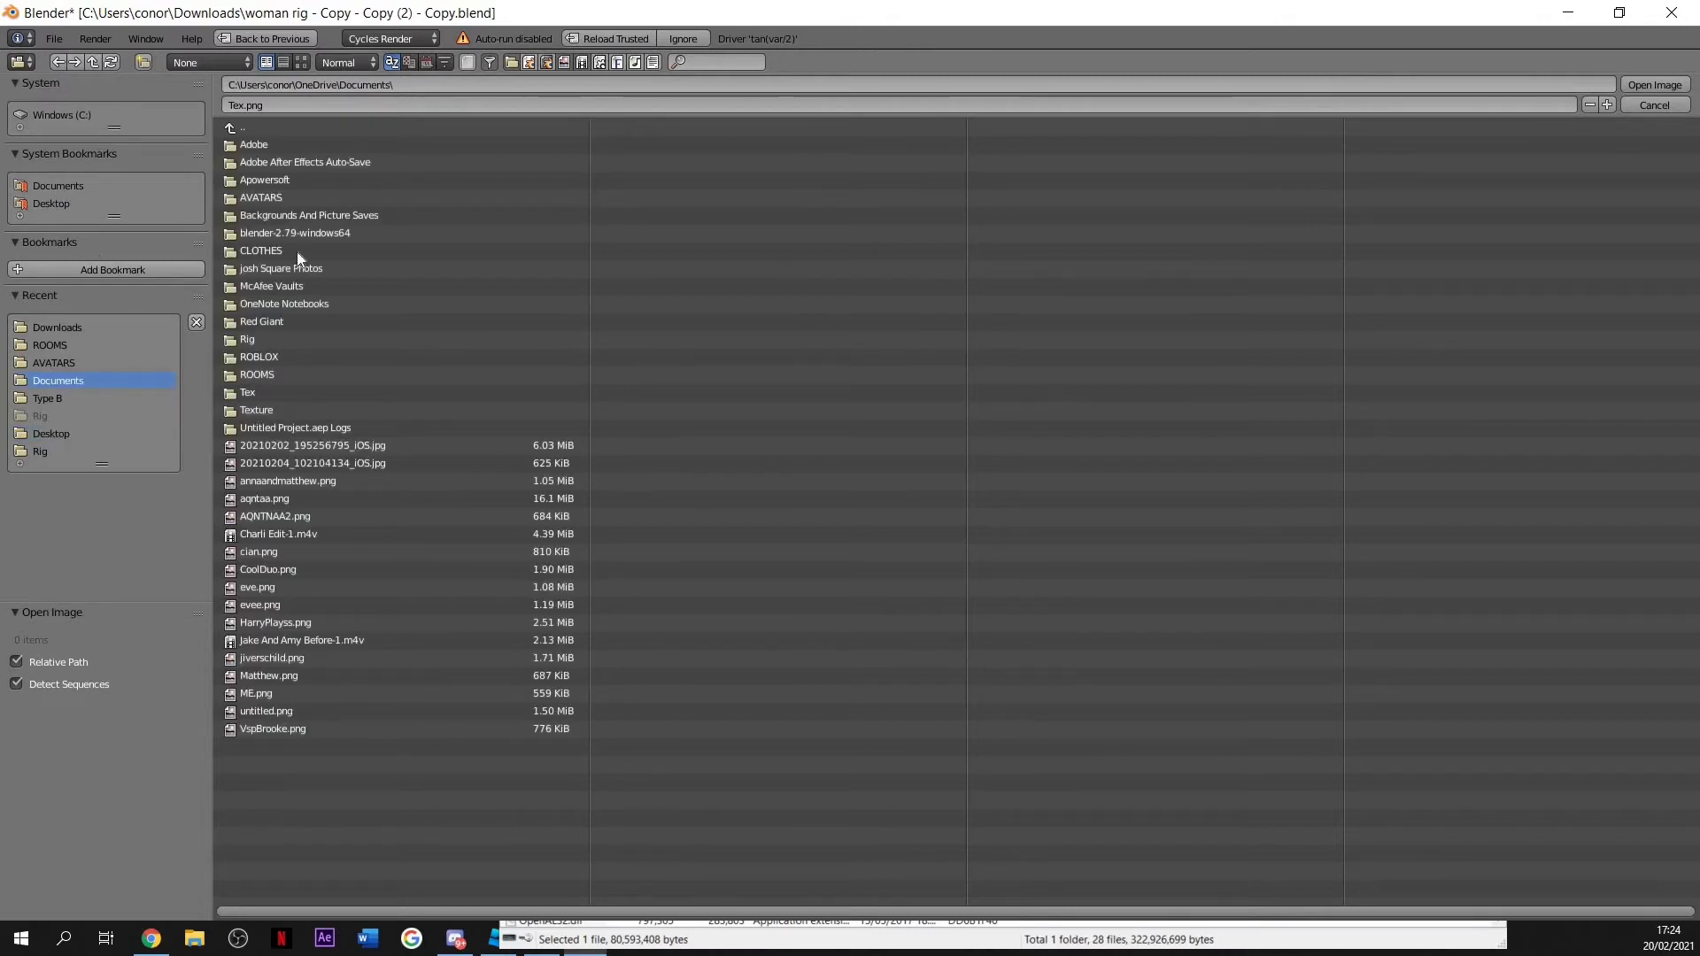
click(280, 203)
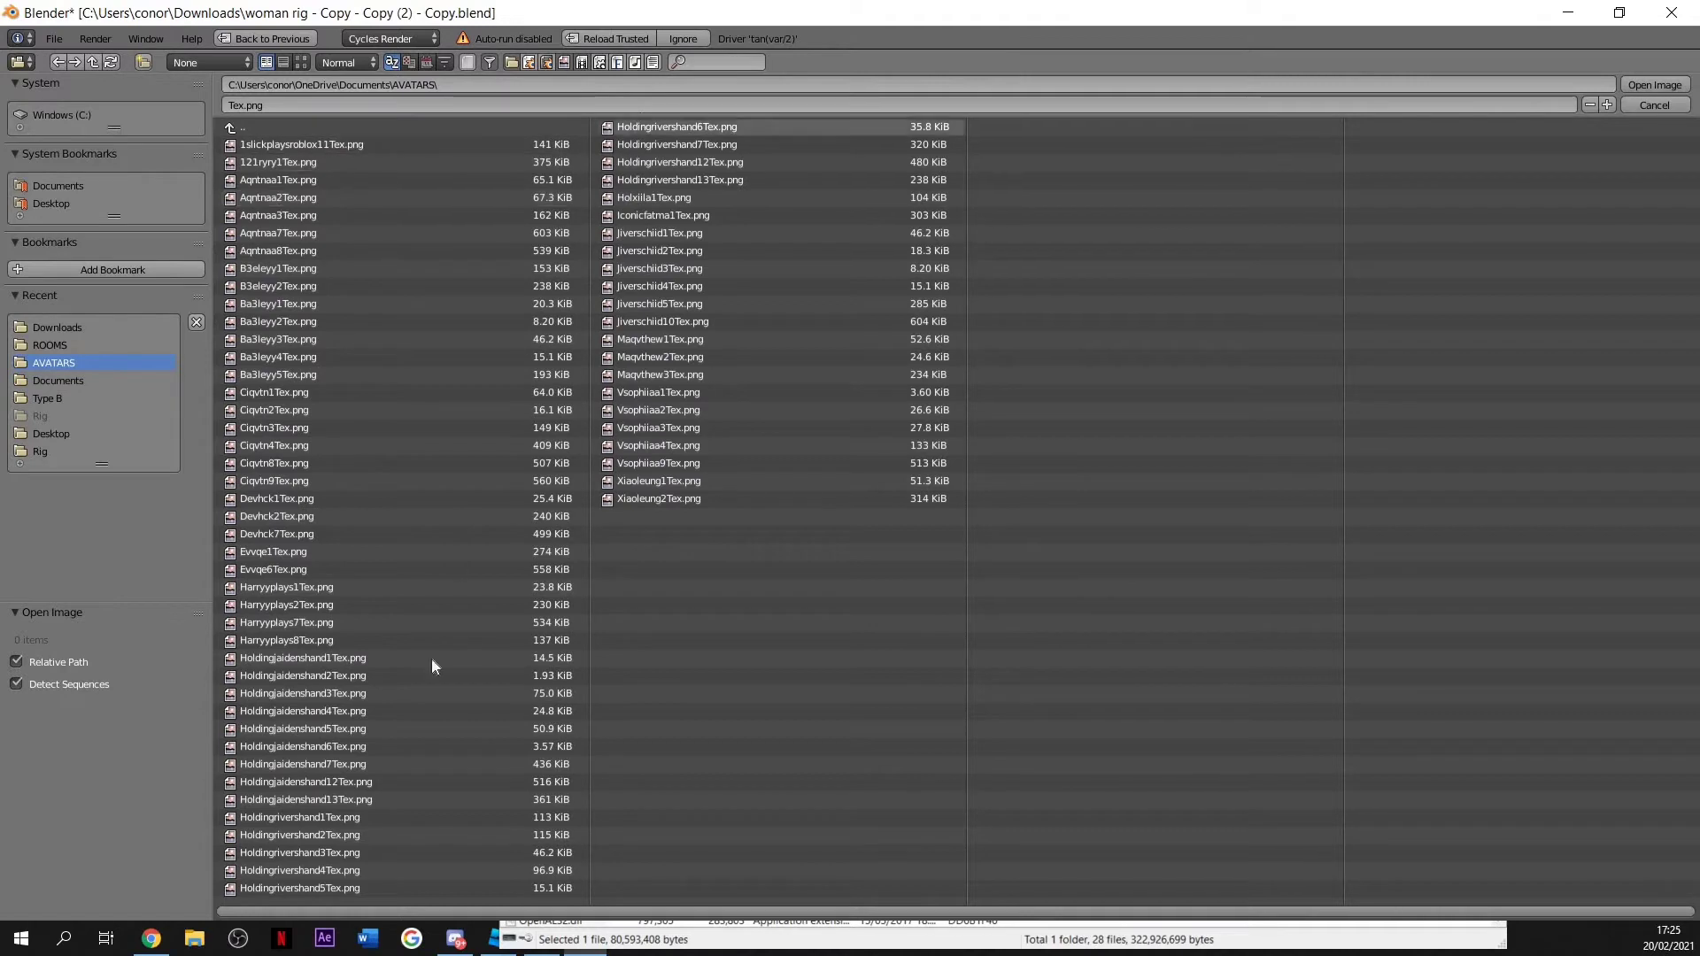
Try Ciqvtn9Tex.png and Ciqvtn8Tex.png as the image of the body's Image Texture node.
click(283, 482)
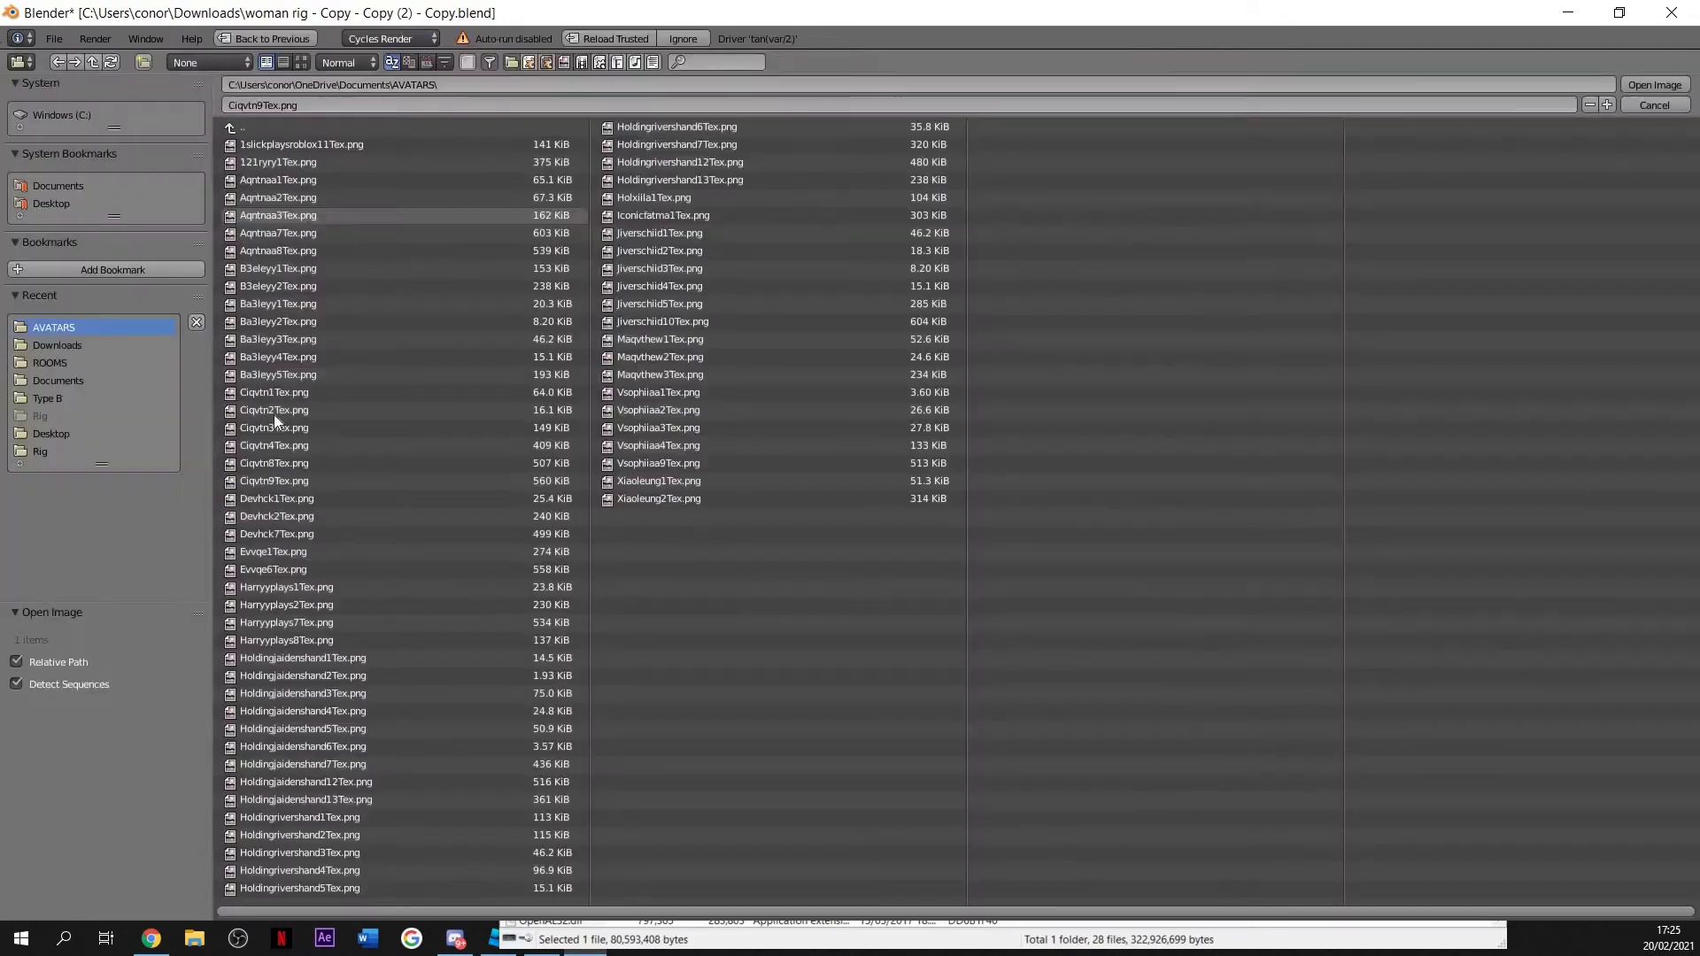
click(434, 222)
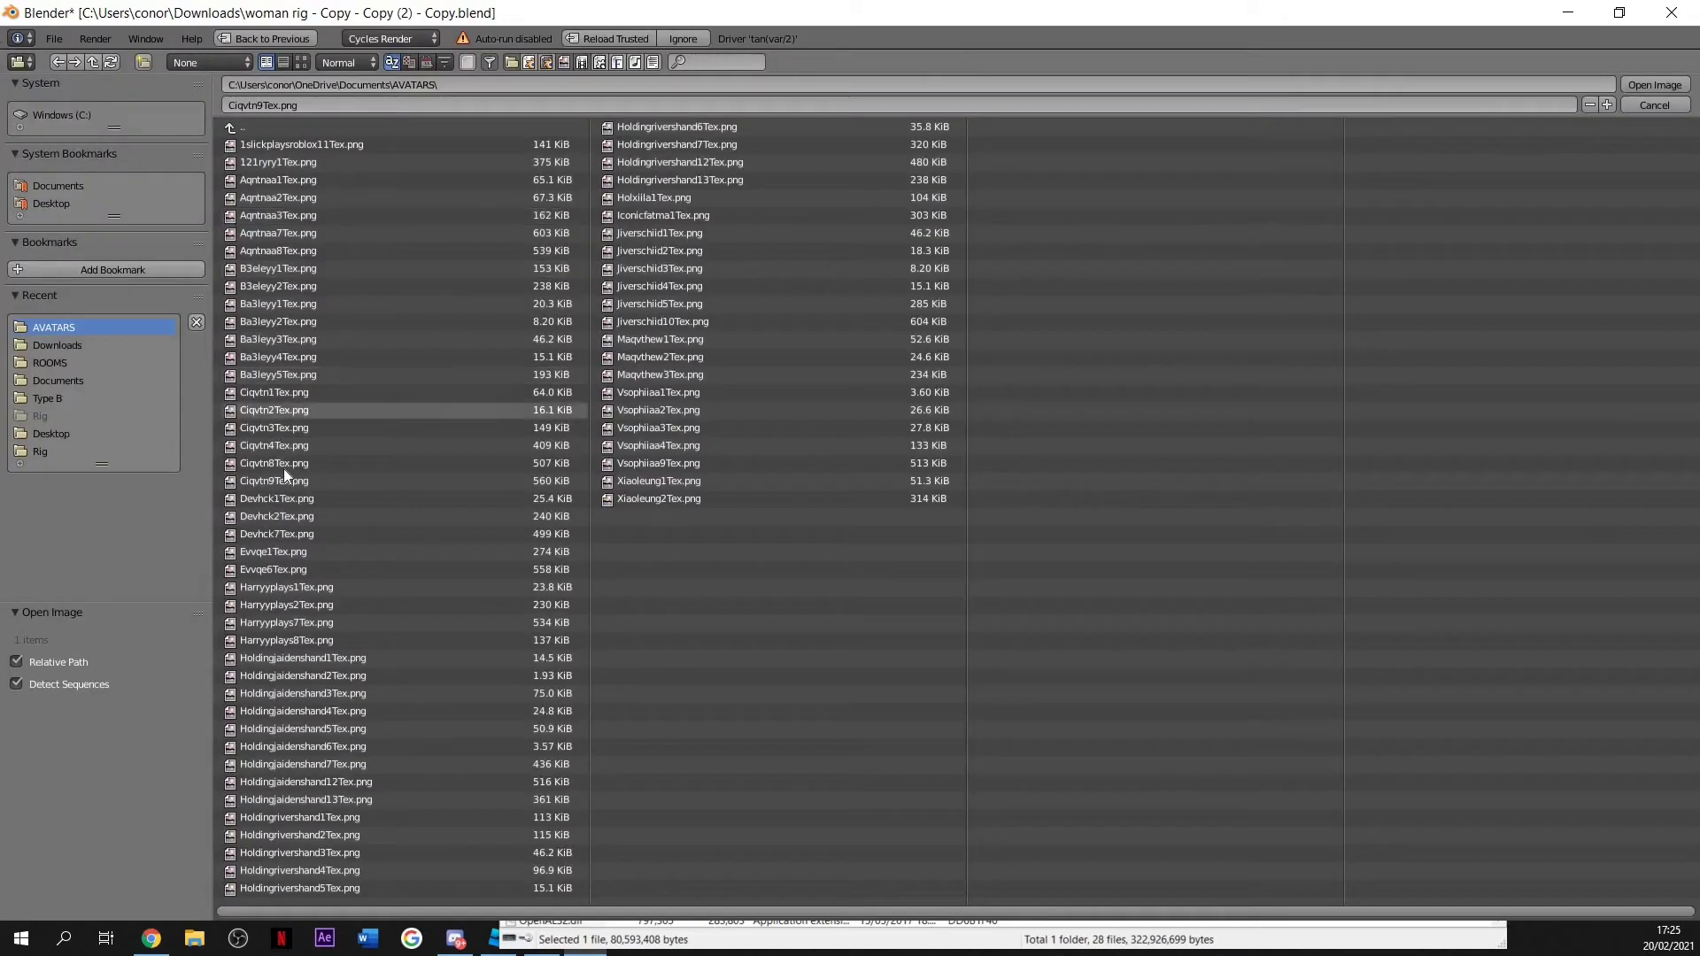
click(284, 467)
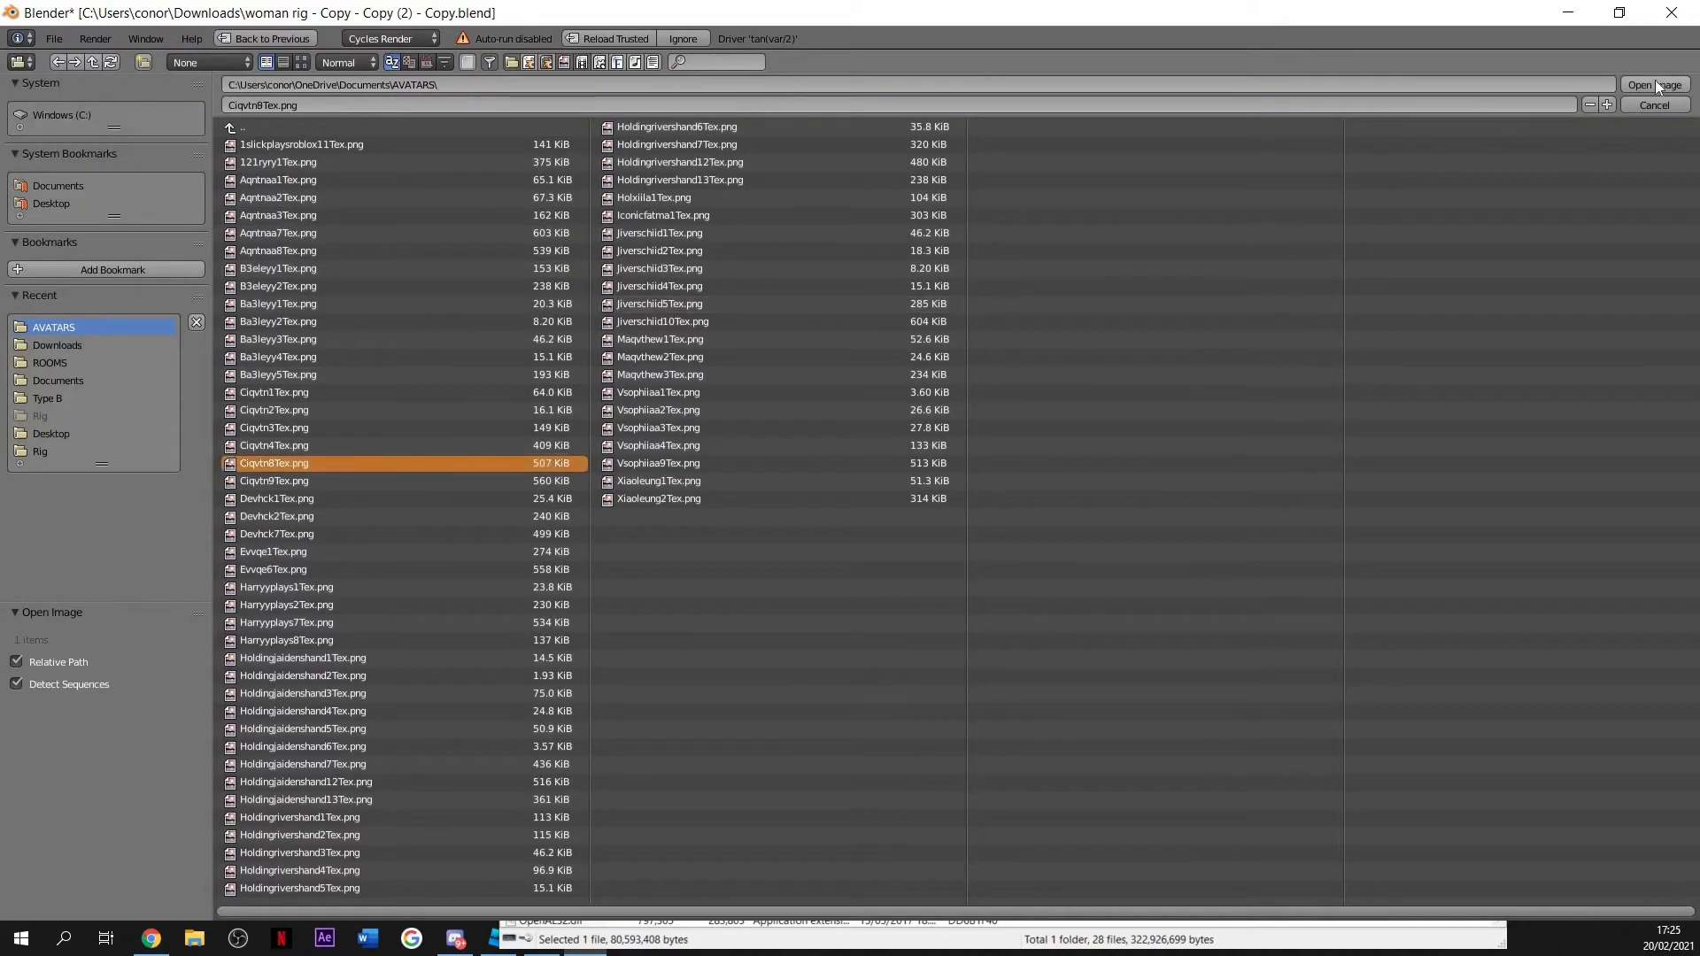
click(1655, 84)
Load Ciqvtn3Tex.png into the body's Image Texture node.
click(439, 221)
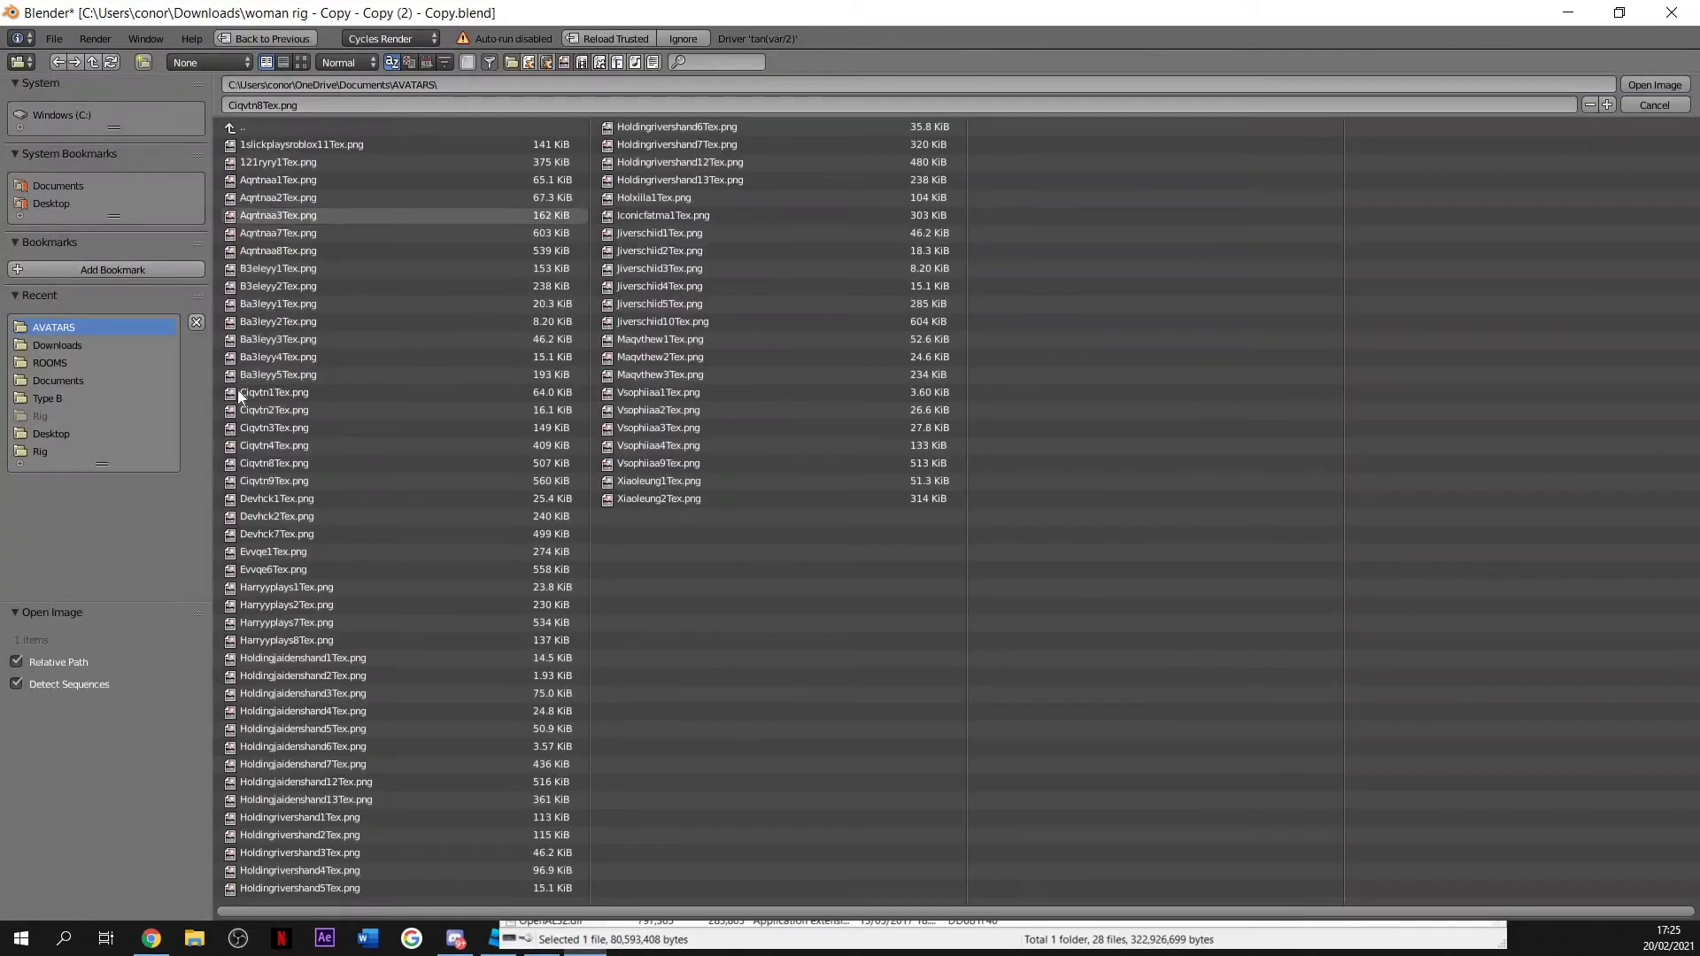
double_click(264, 431)
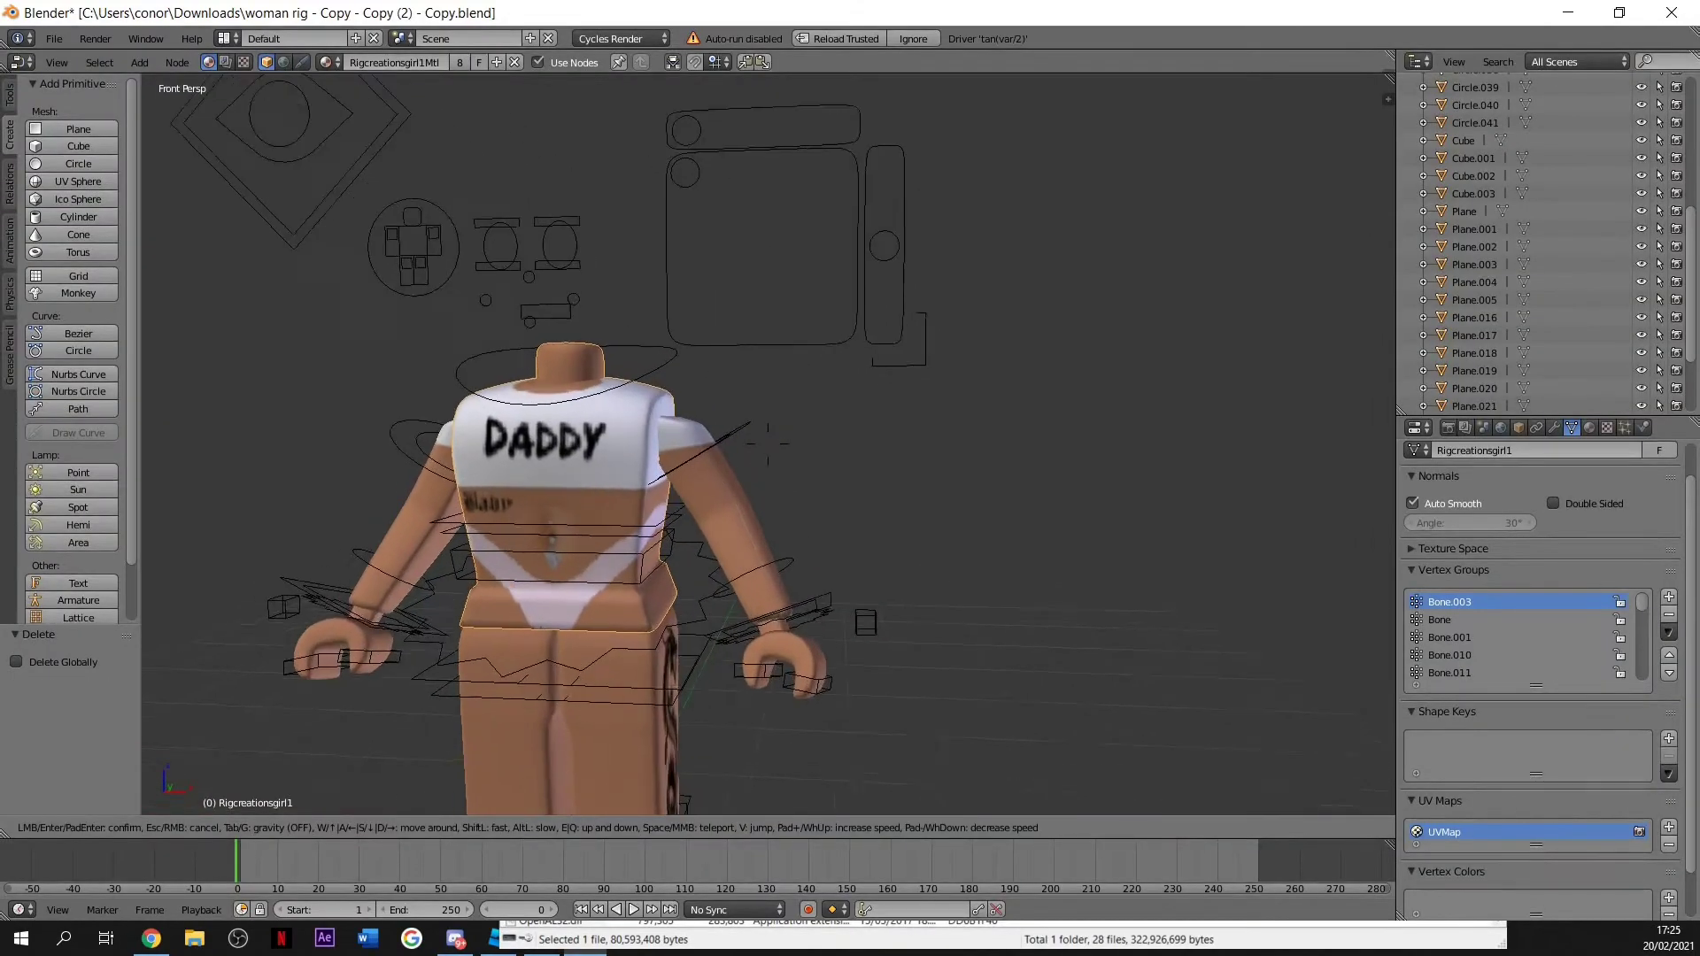
In Pose Mode, rotate the character's left upper-arm bone about -30° around the global X axis.
key(w)
key(s)
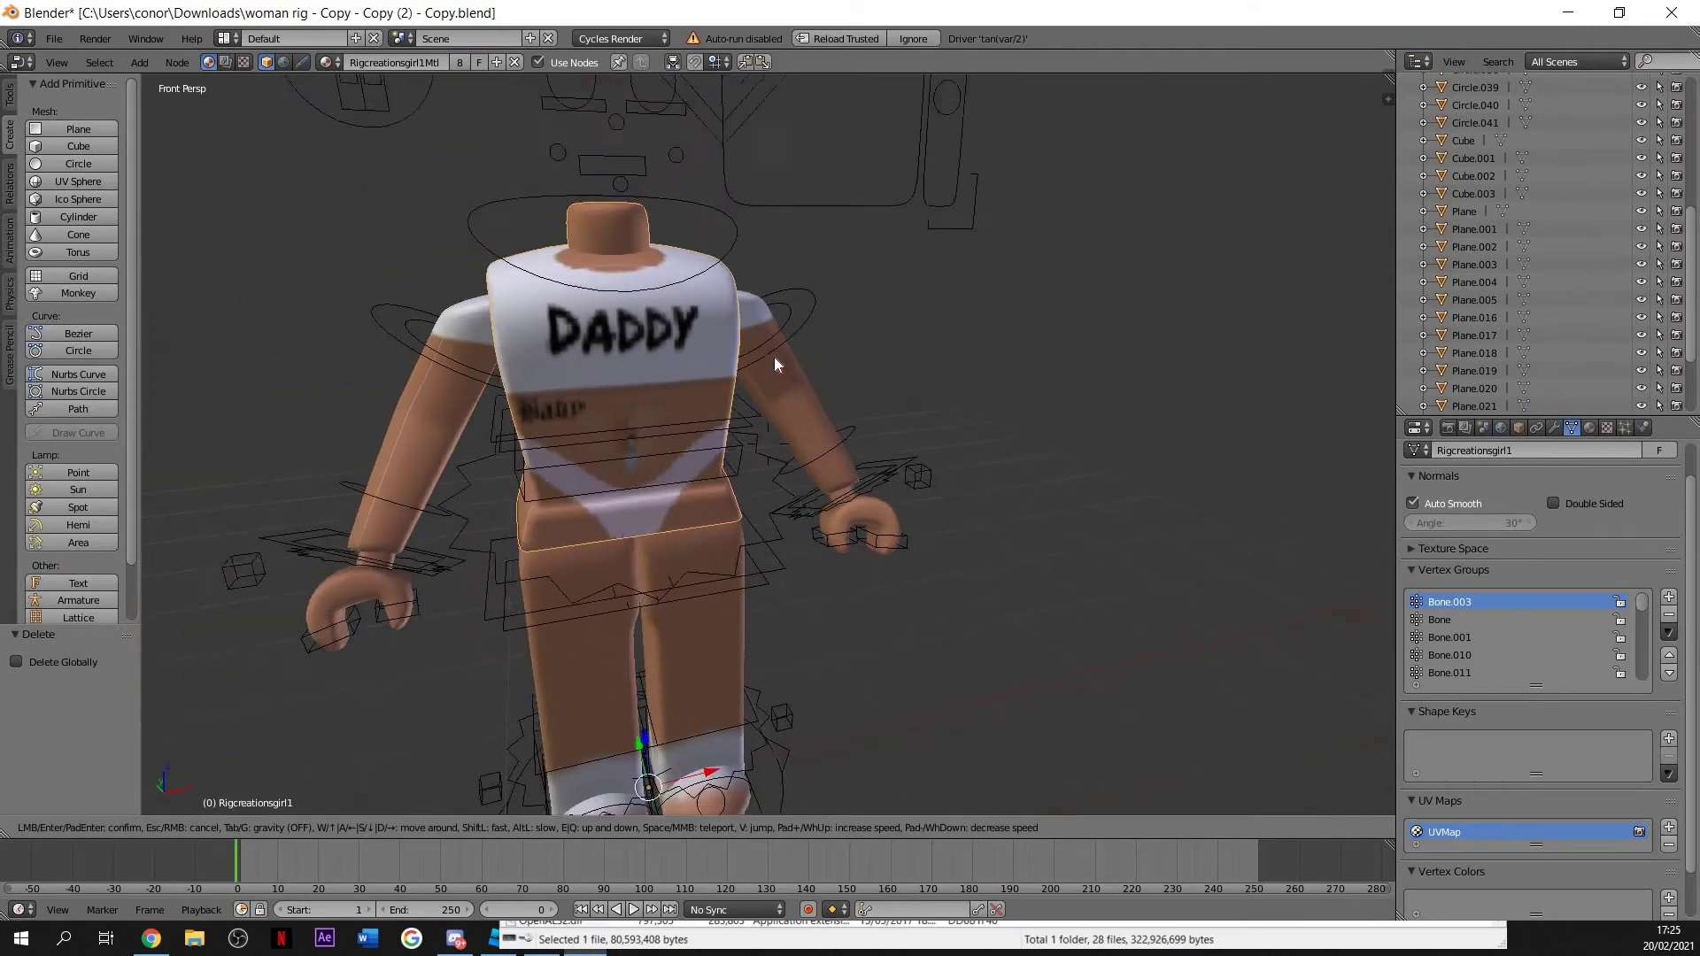
click(774, 358)
right_click(802, 321)
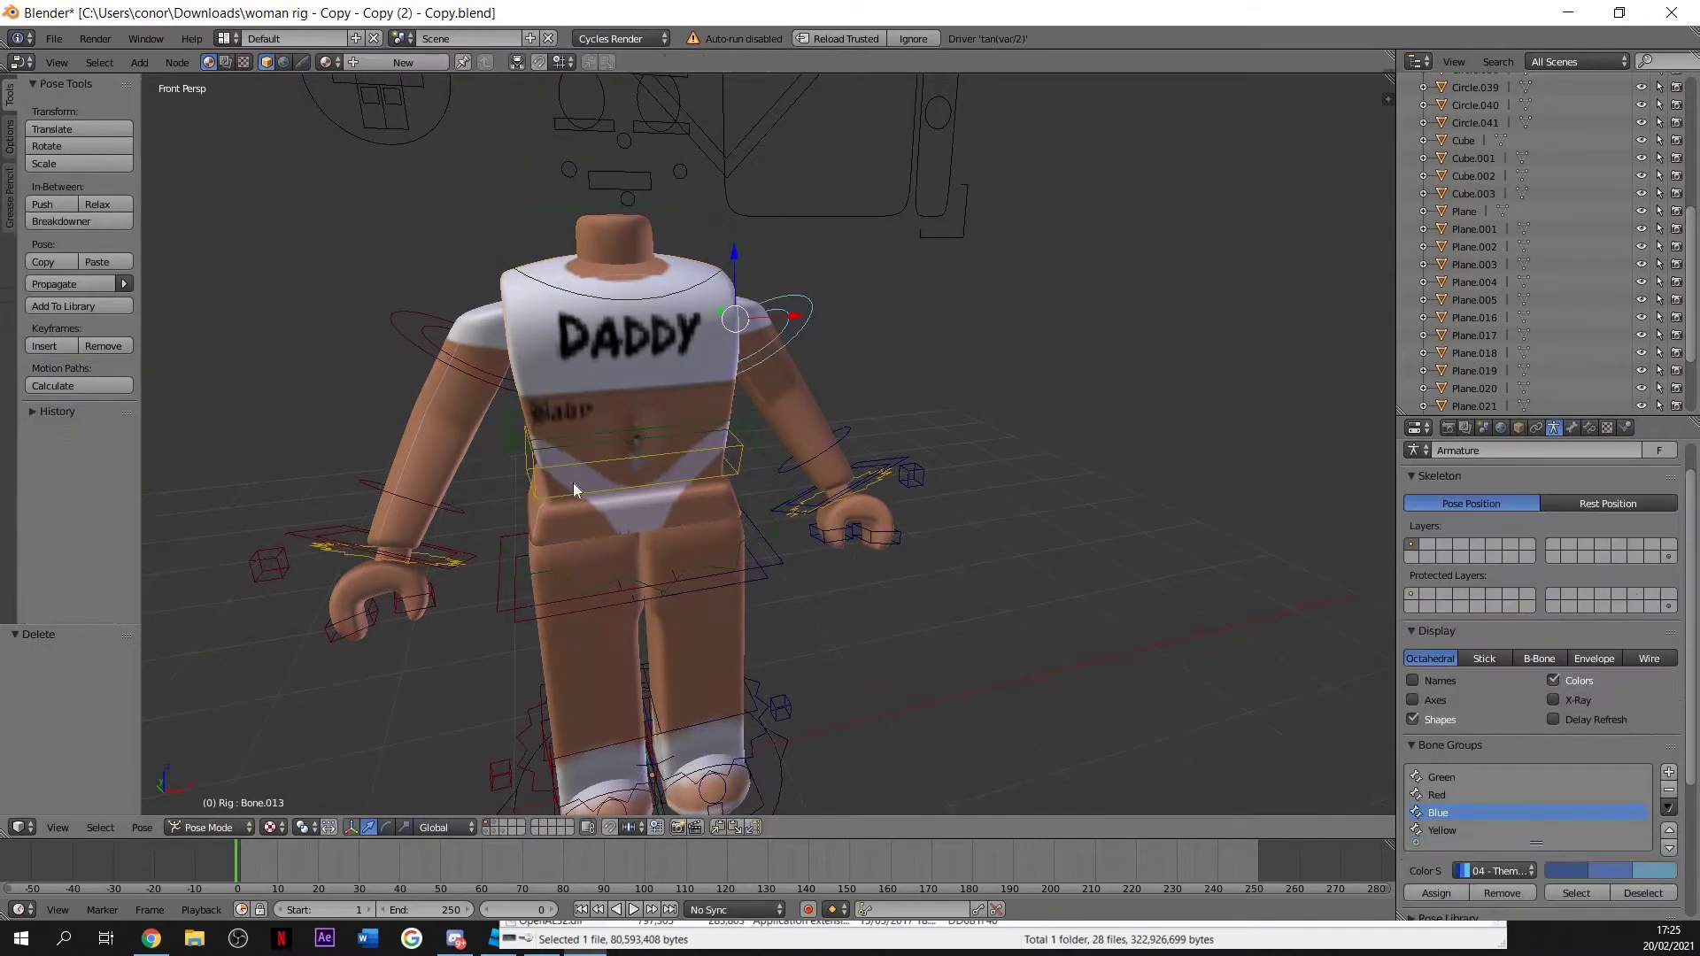
click(232, 827)
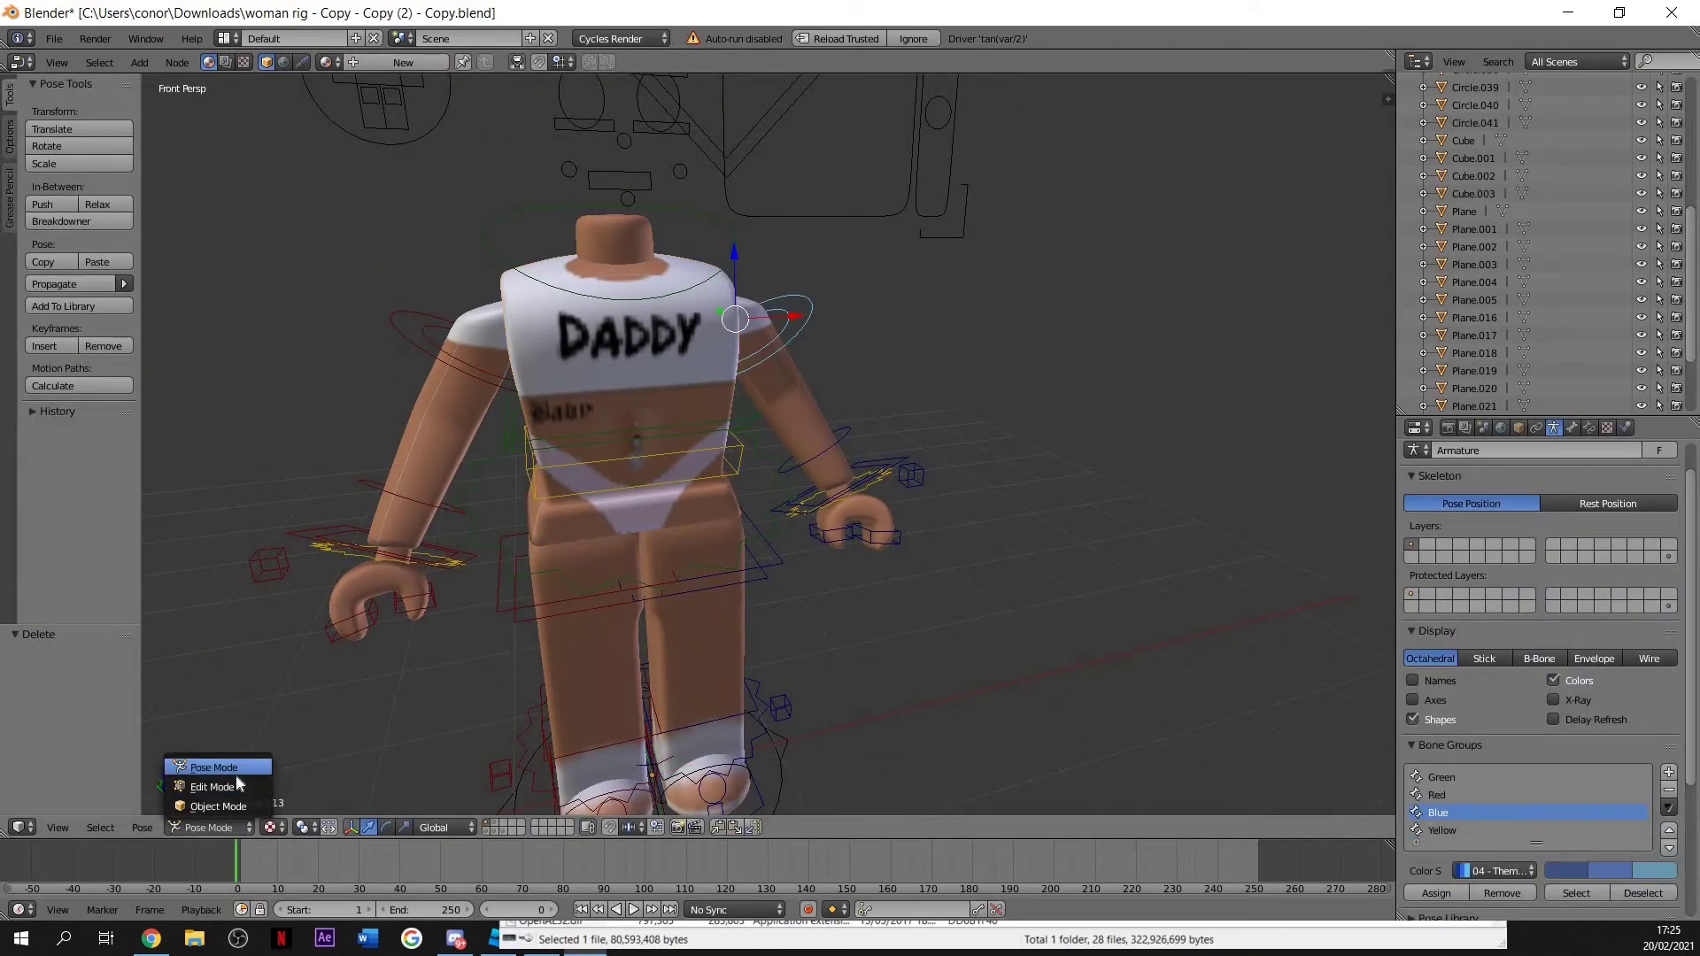
click(386, 828)
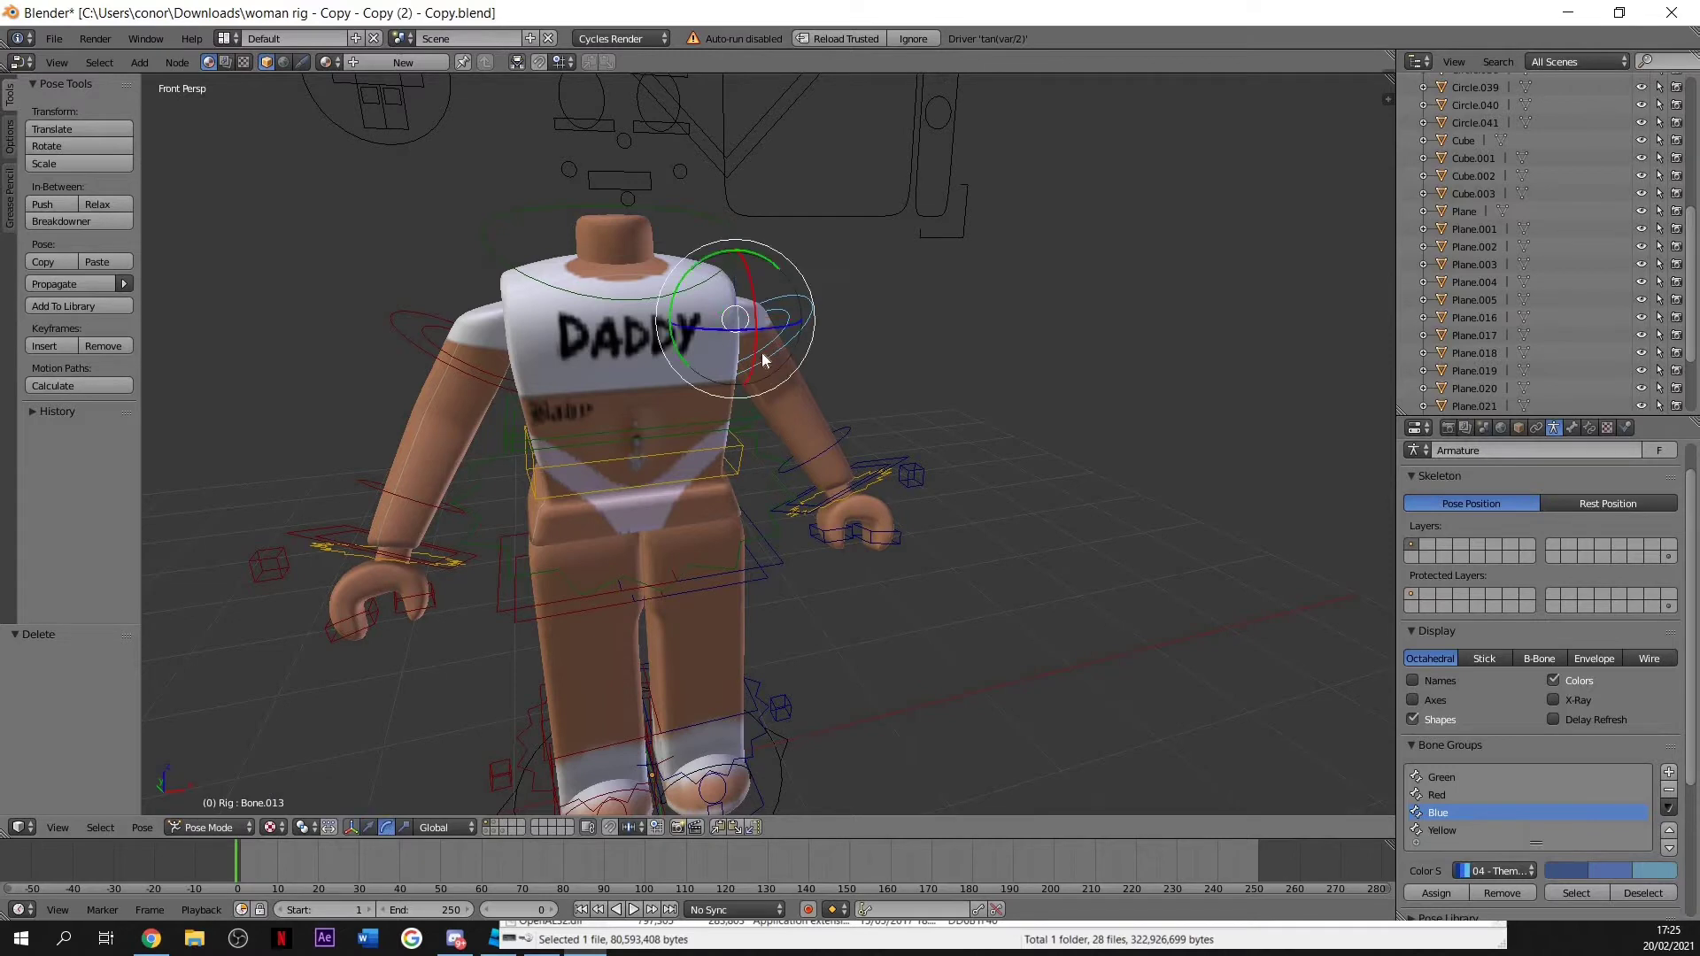
drag(751, 363, 848, 425)
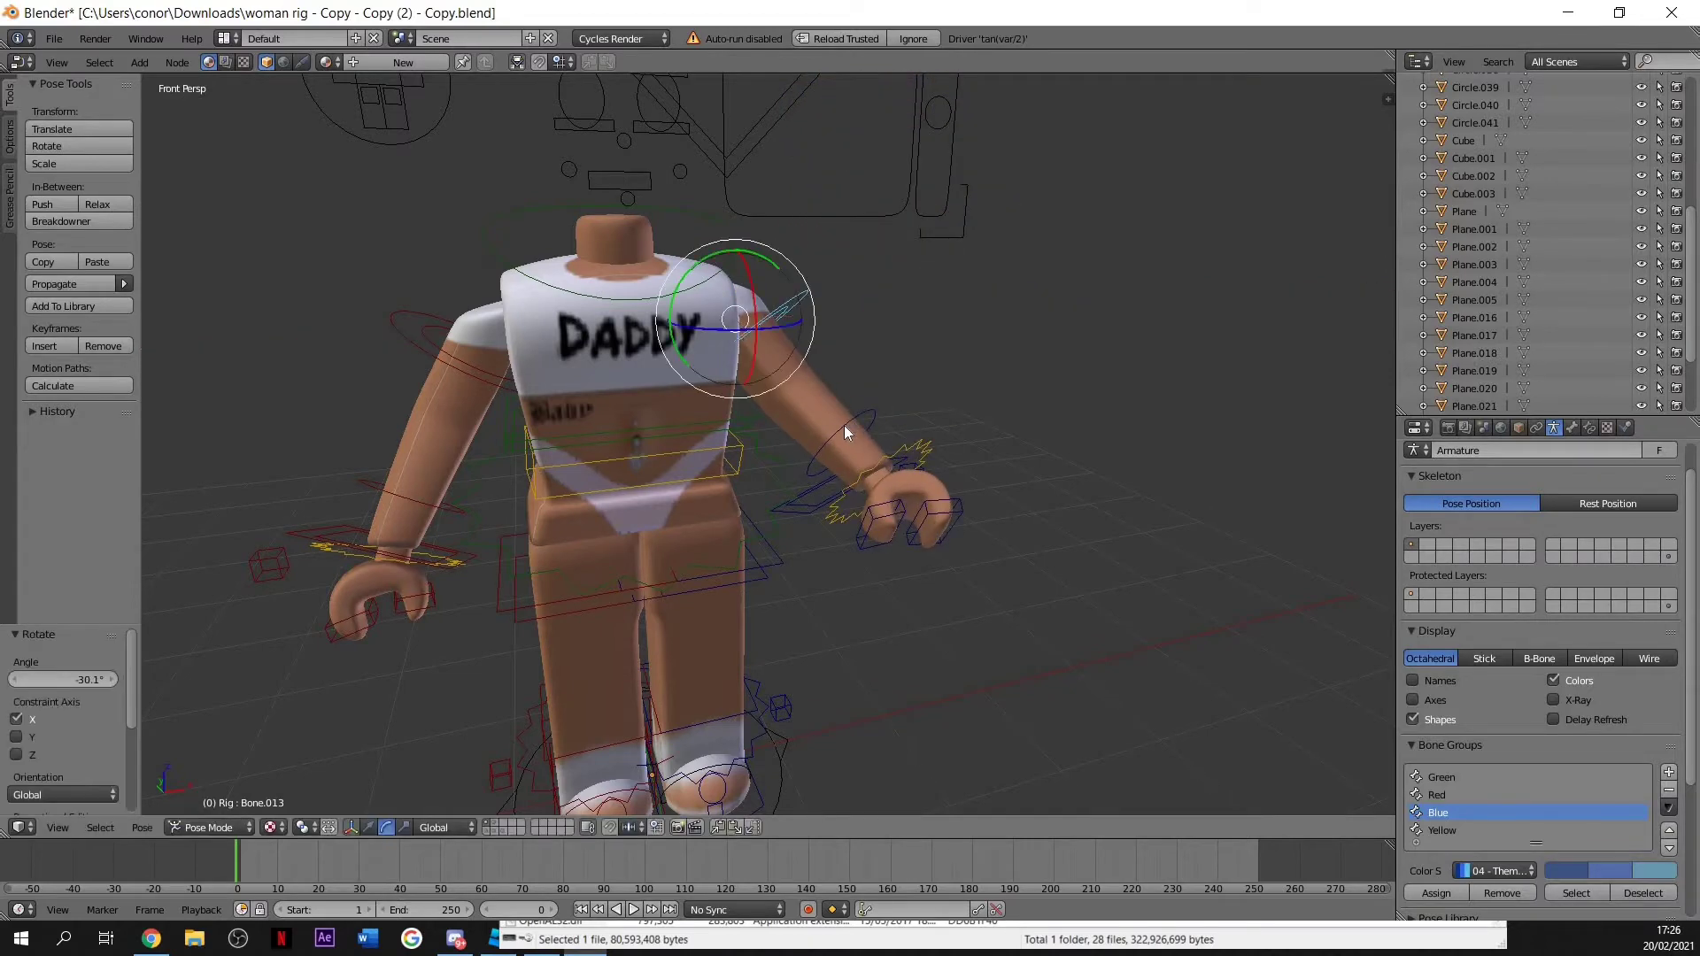
Import the avatar's Wavefront file ciqvtn.obj from the AVATARS folder.
key(w)
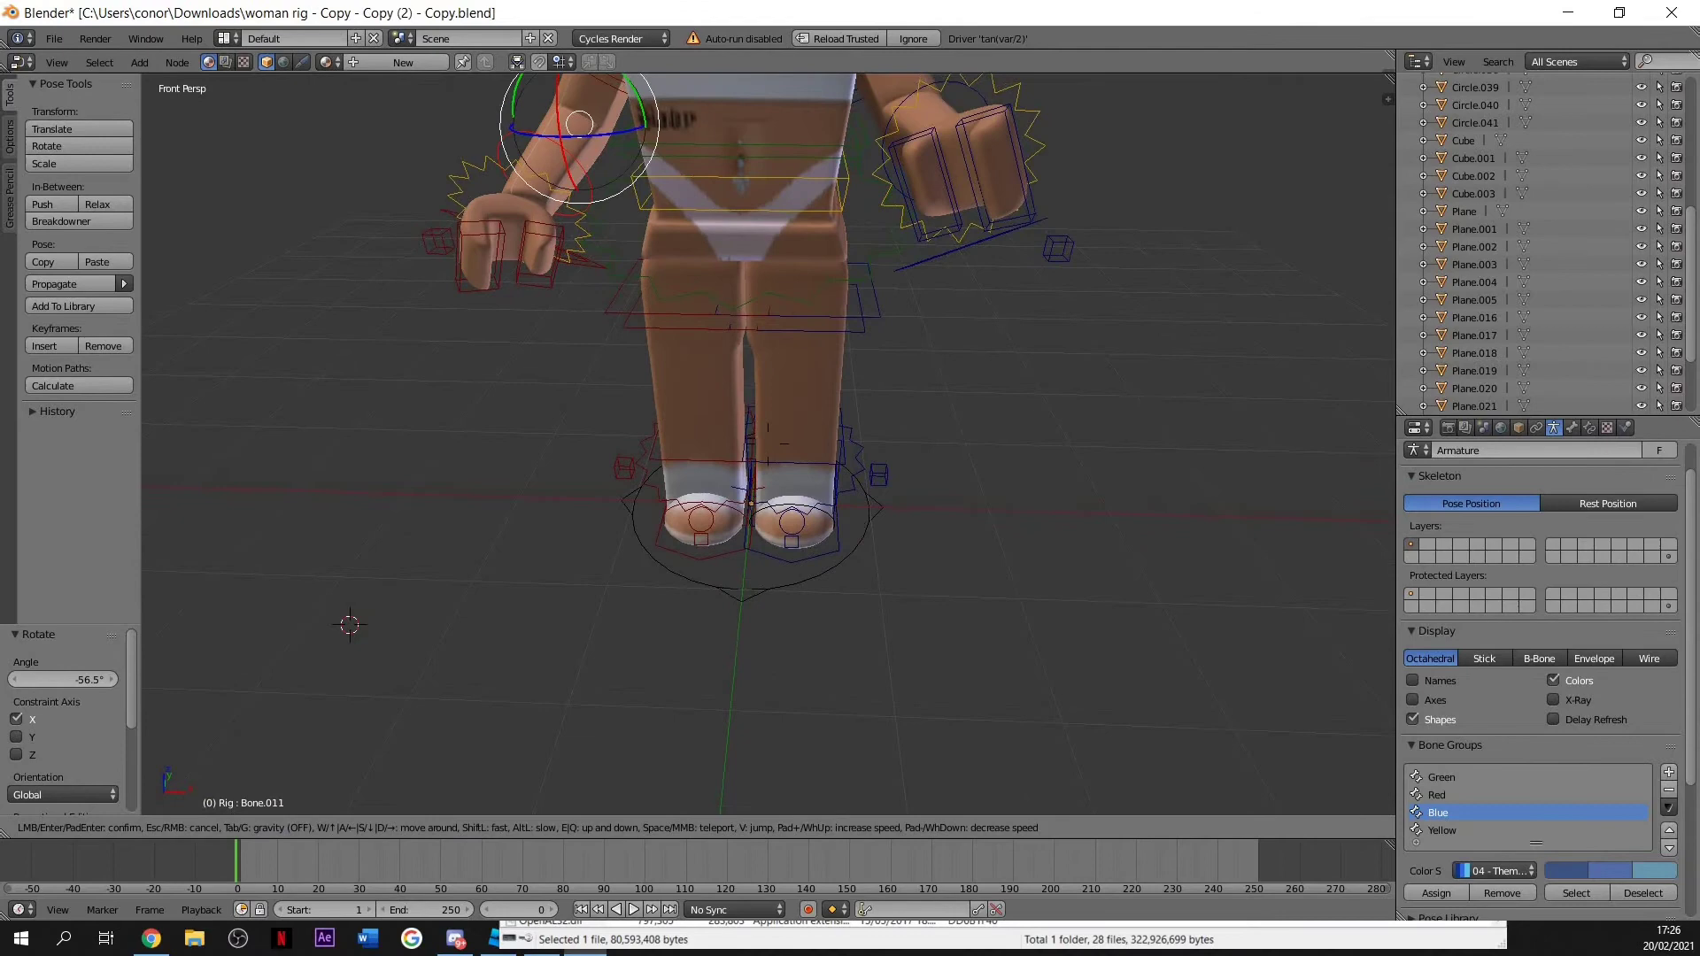
key(s)
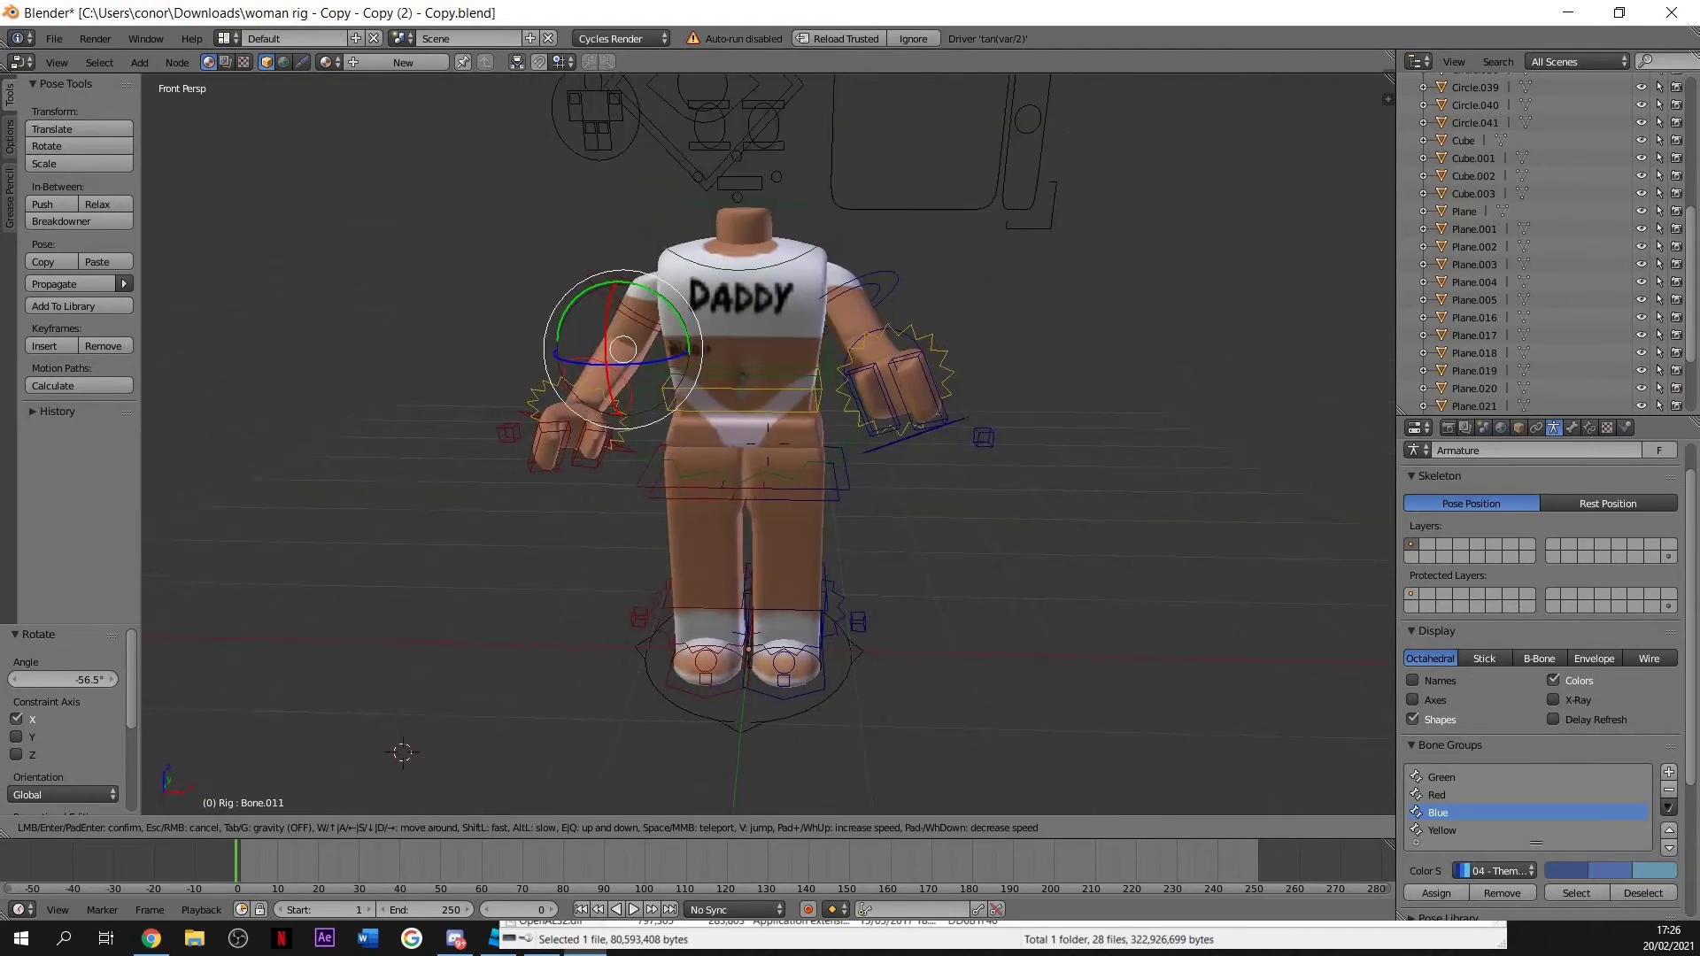
click(767, 443)
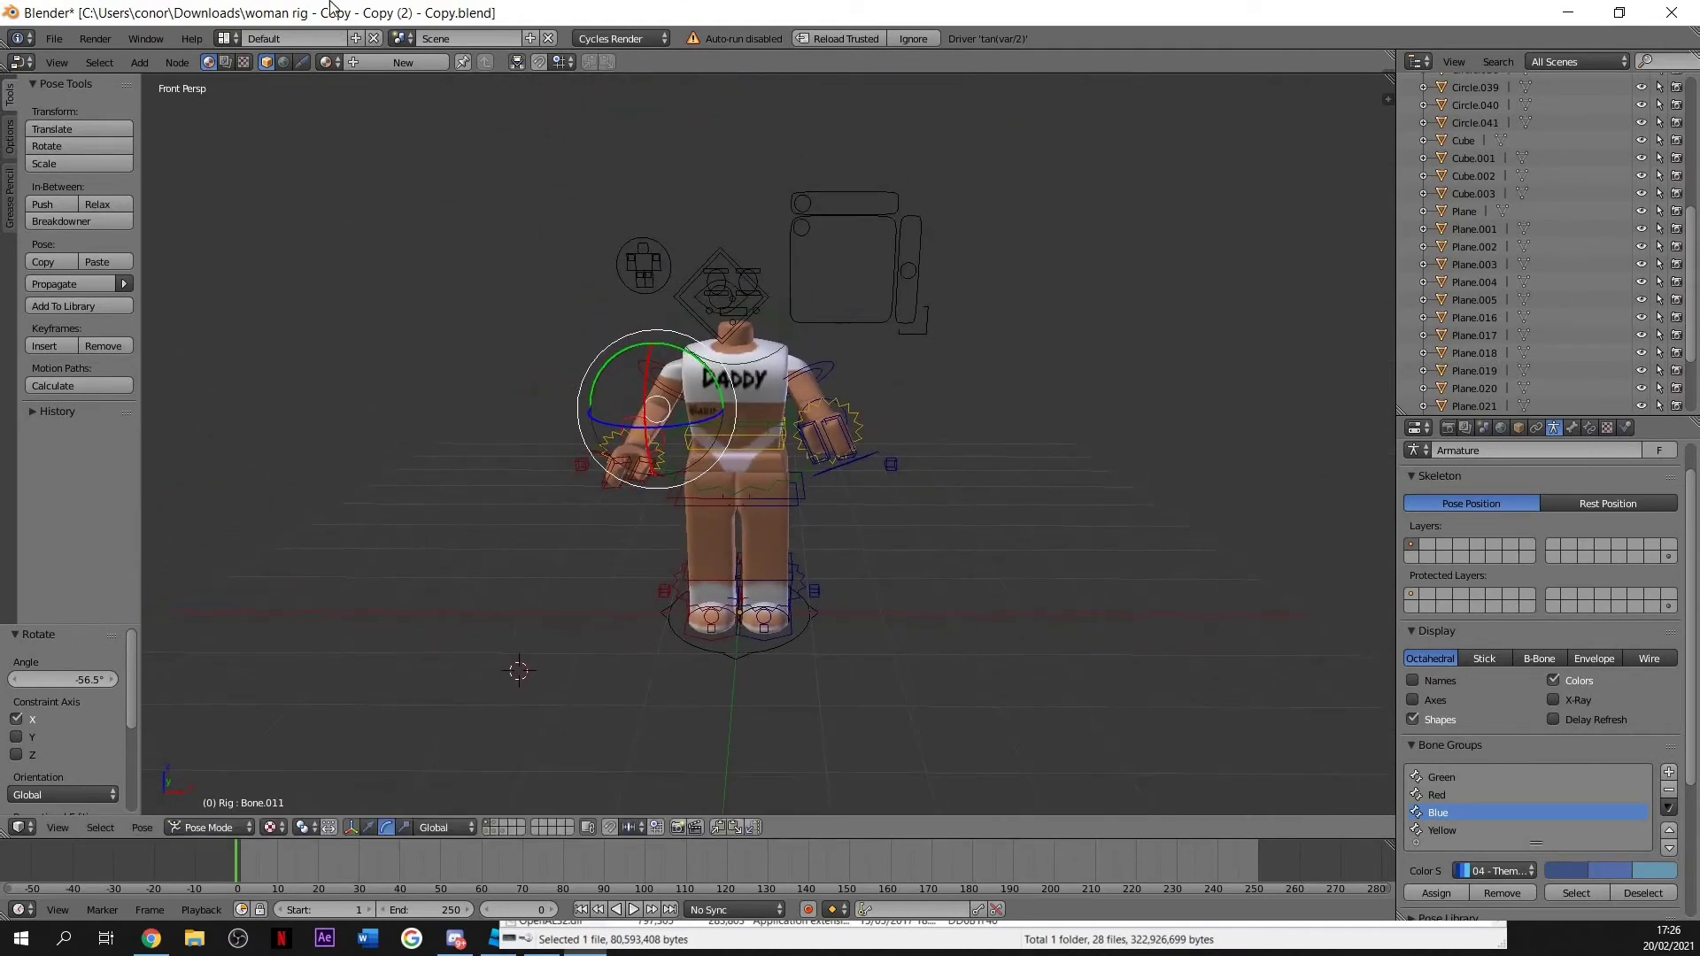
click(54, 38)
mouse_move(89, 372)
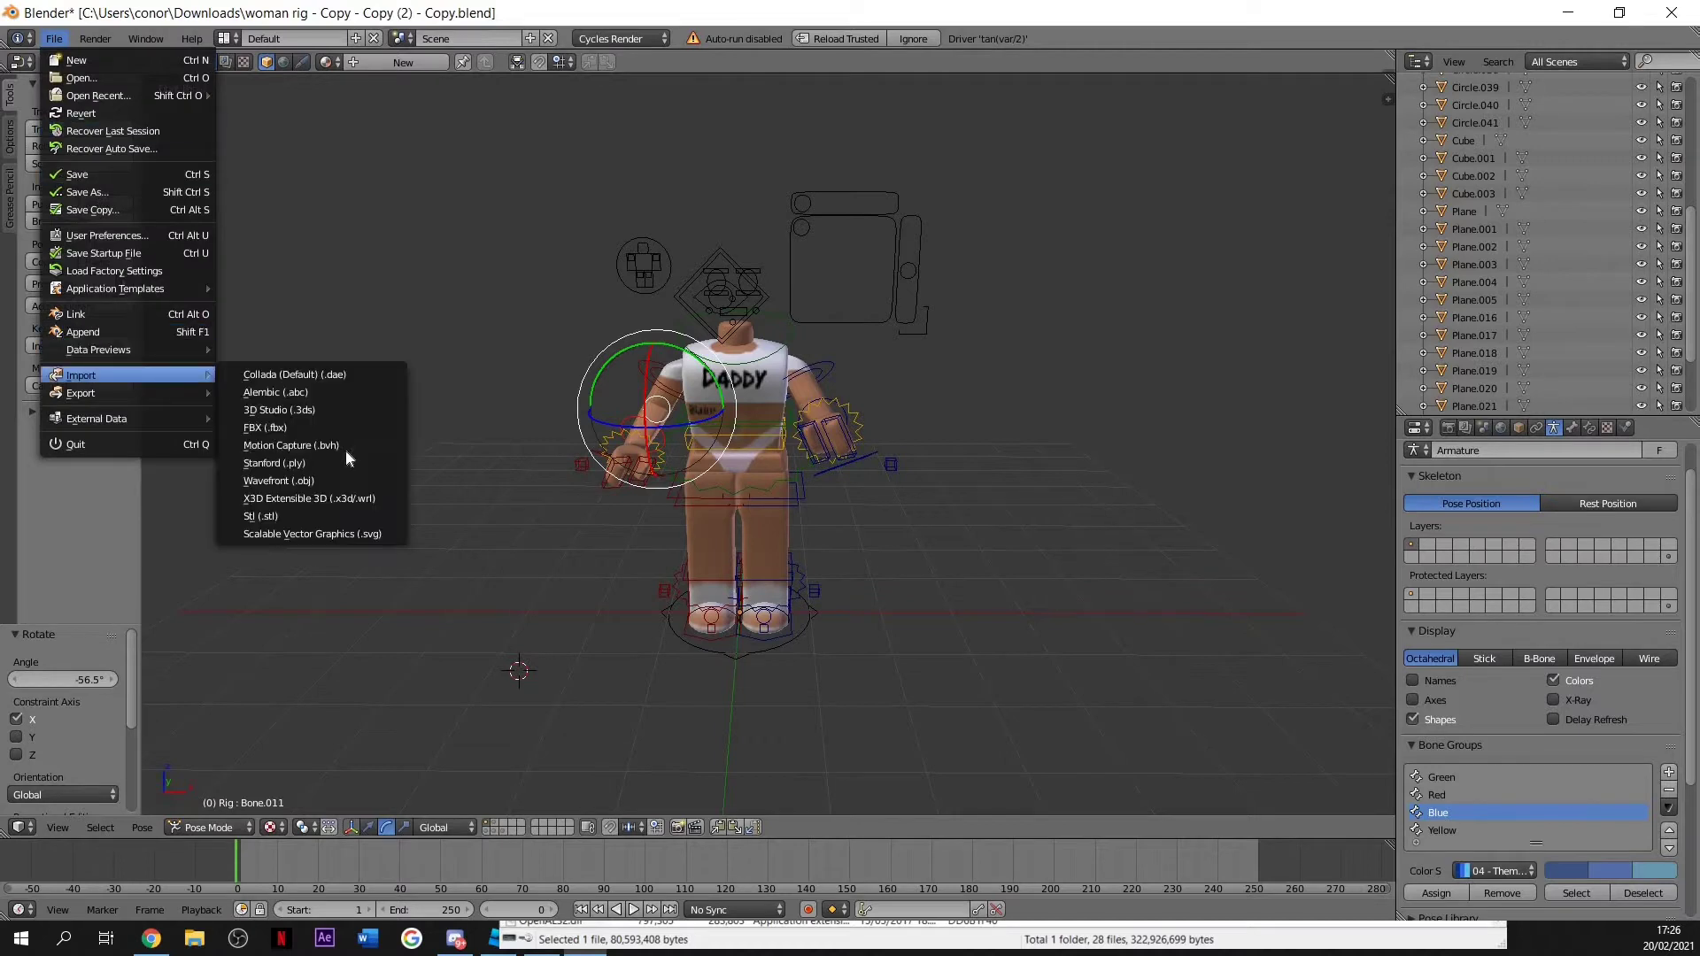
click(324, 478)
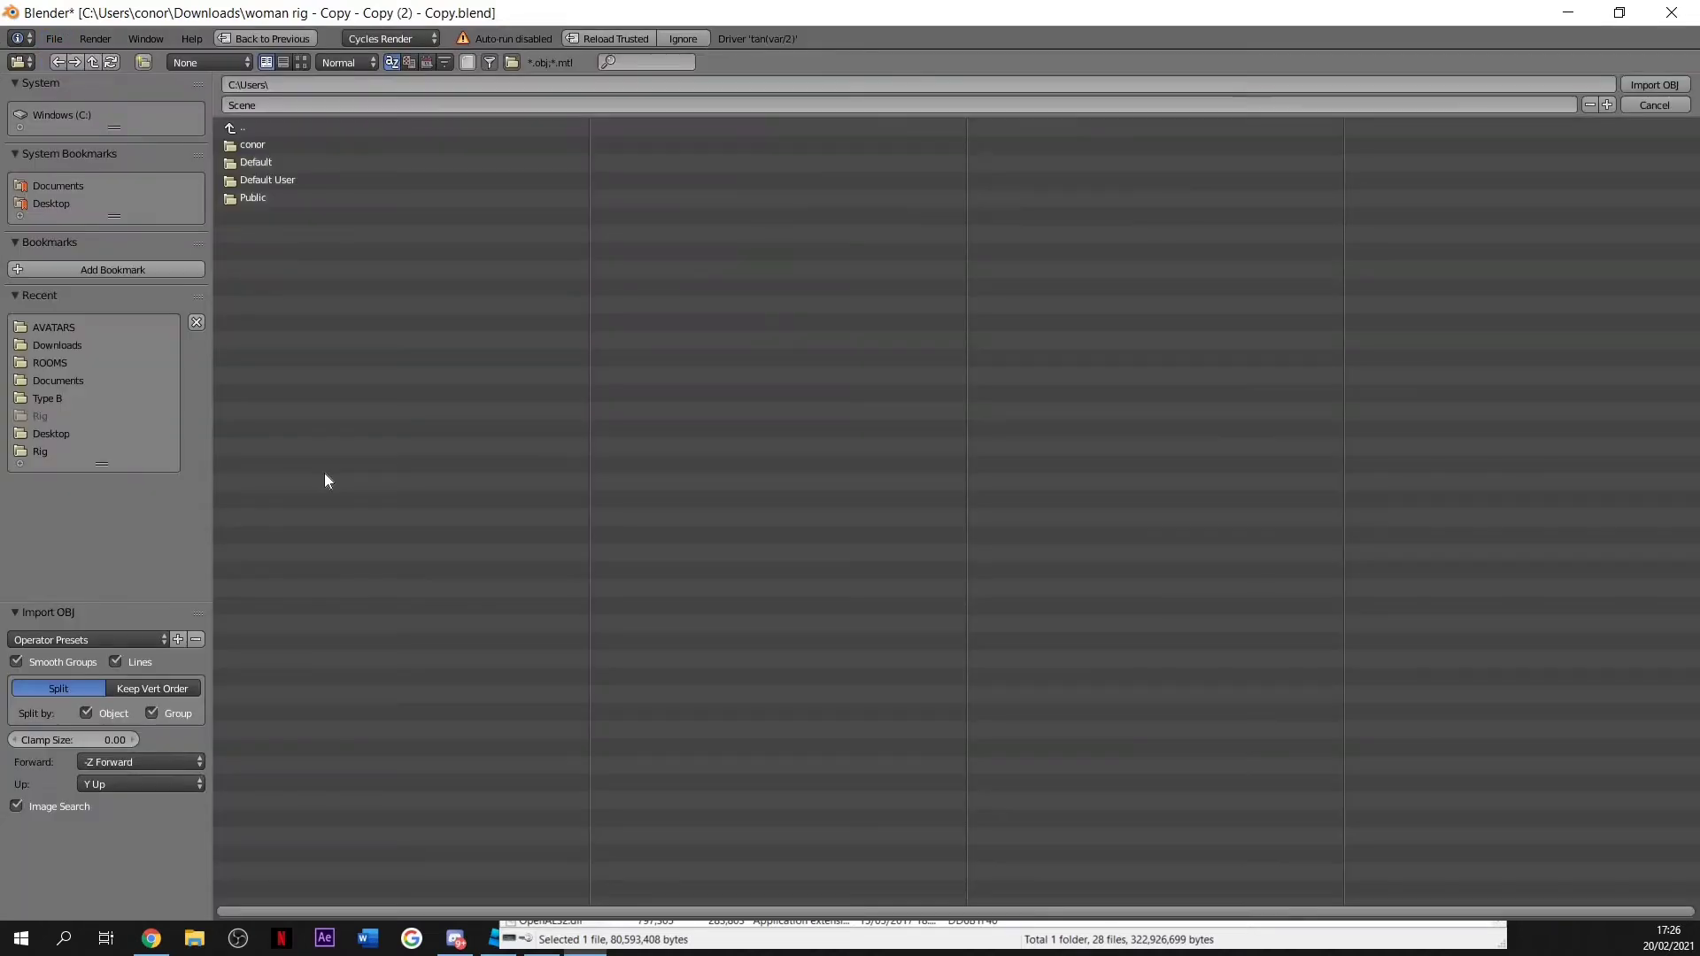
click(73, 327)
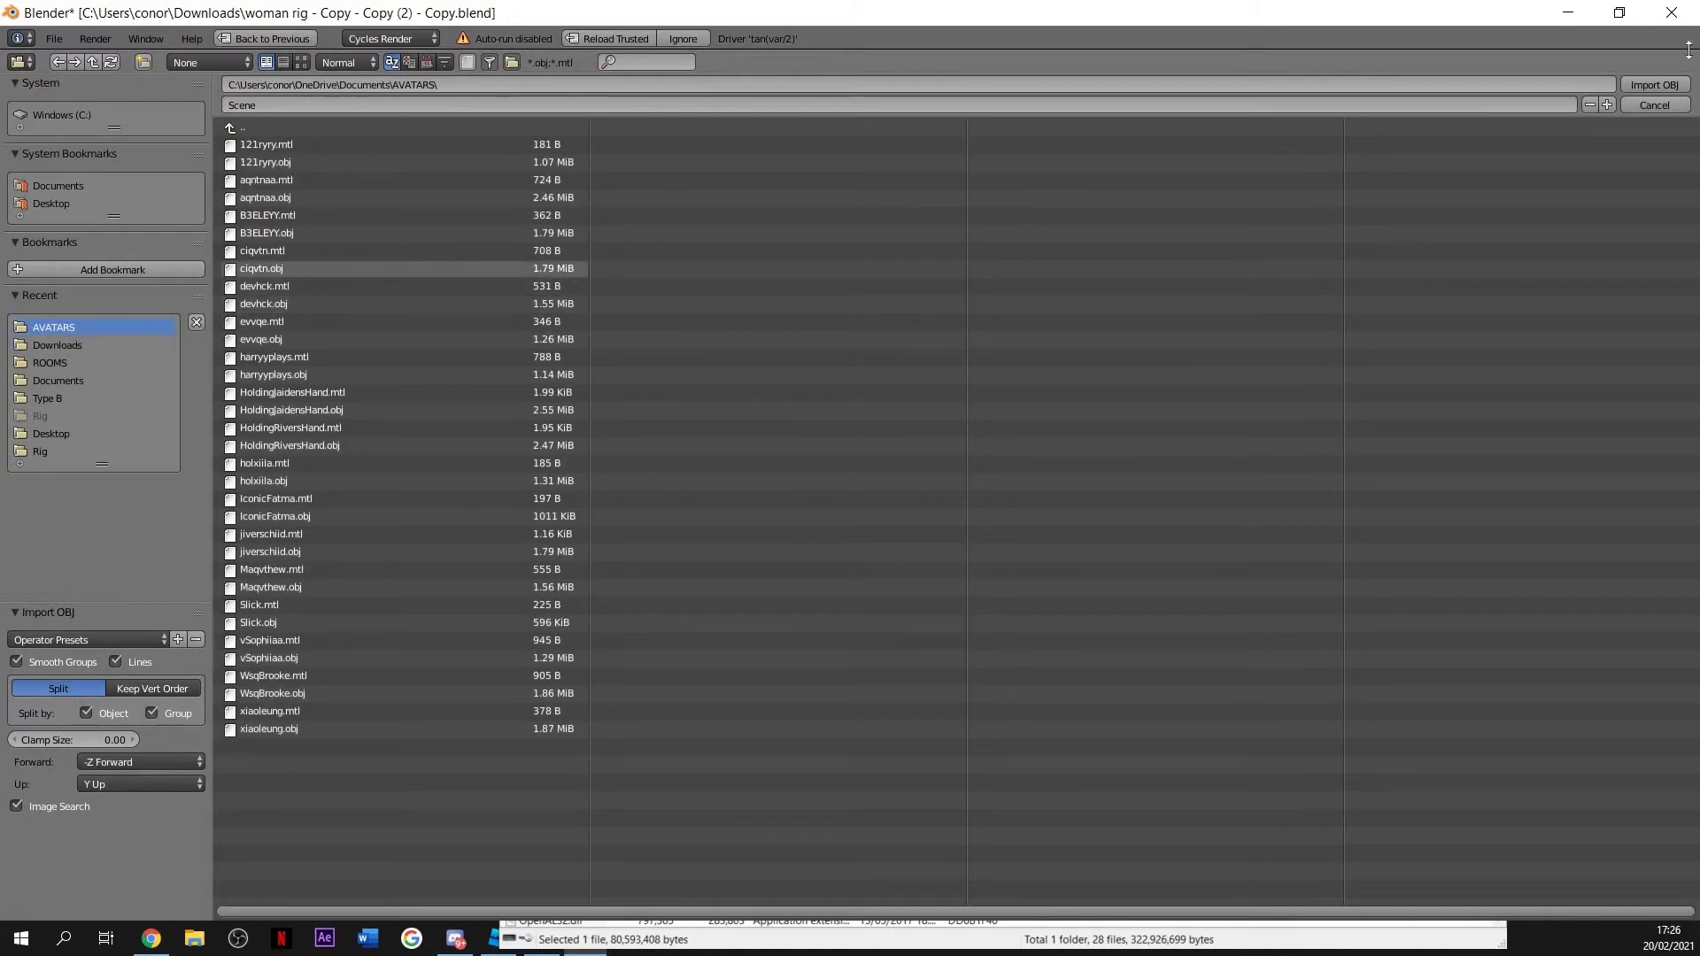
click(266, 268)
click(1663, 85)
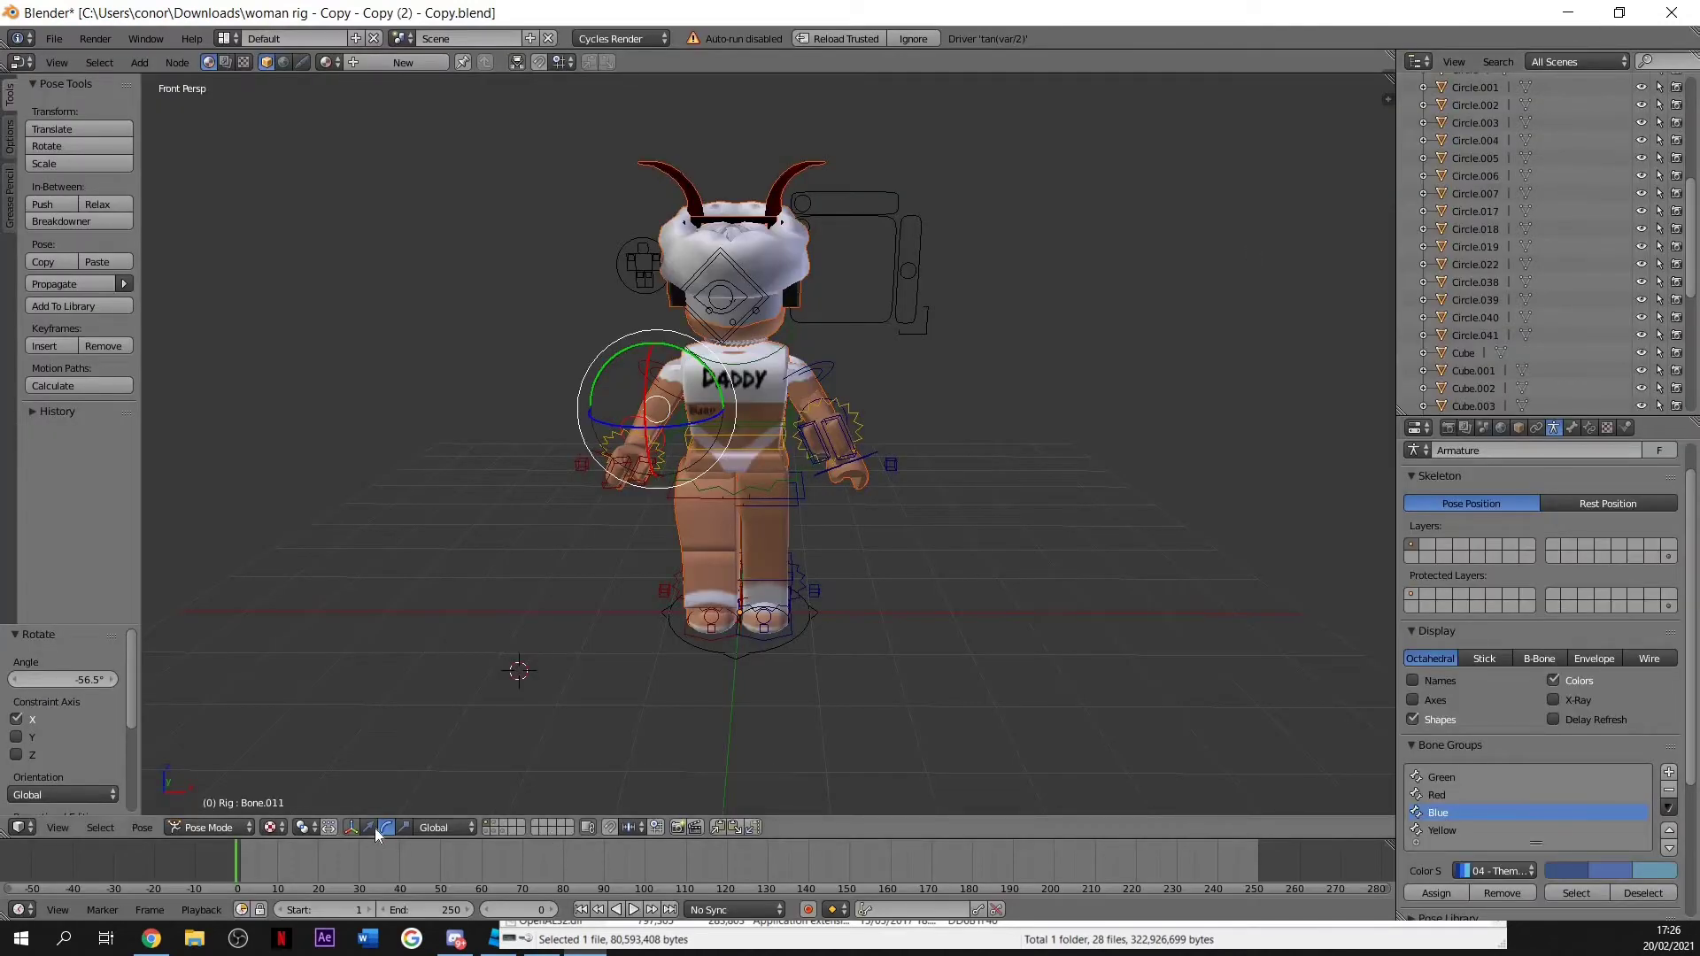
In Object Mode, move the imported avatar about 3.885 along the global X axis so it stands beside the rig.
click(371, 827)
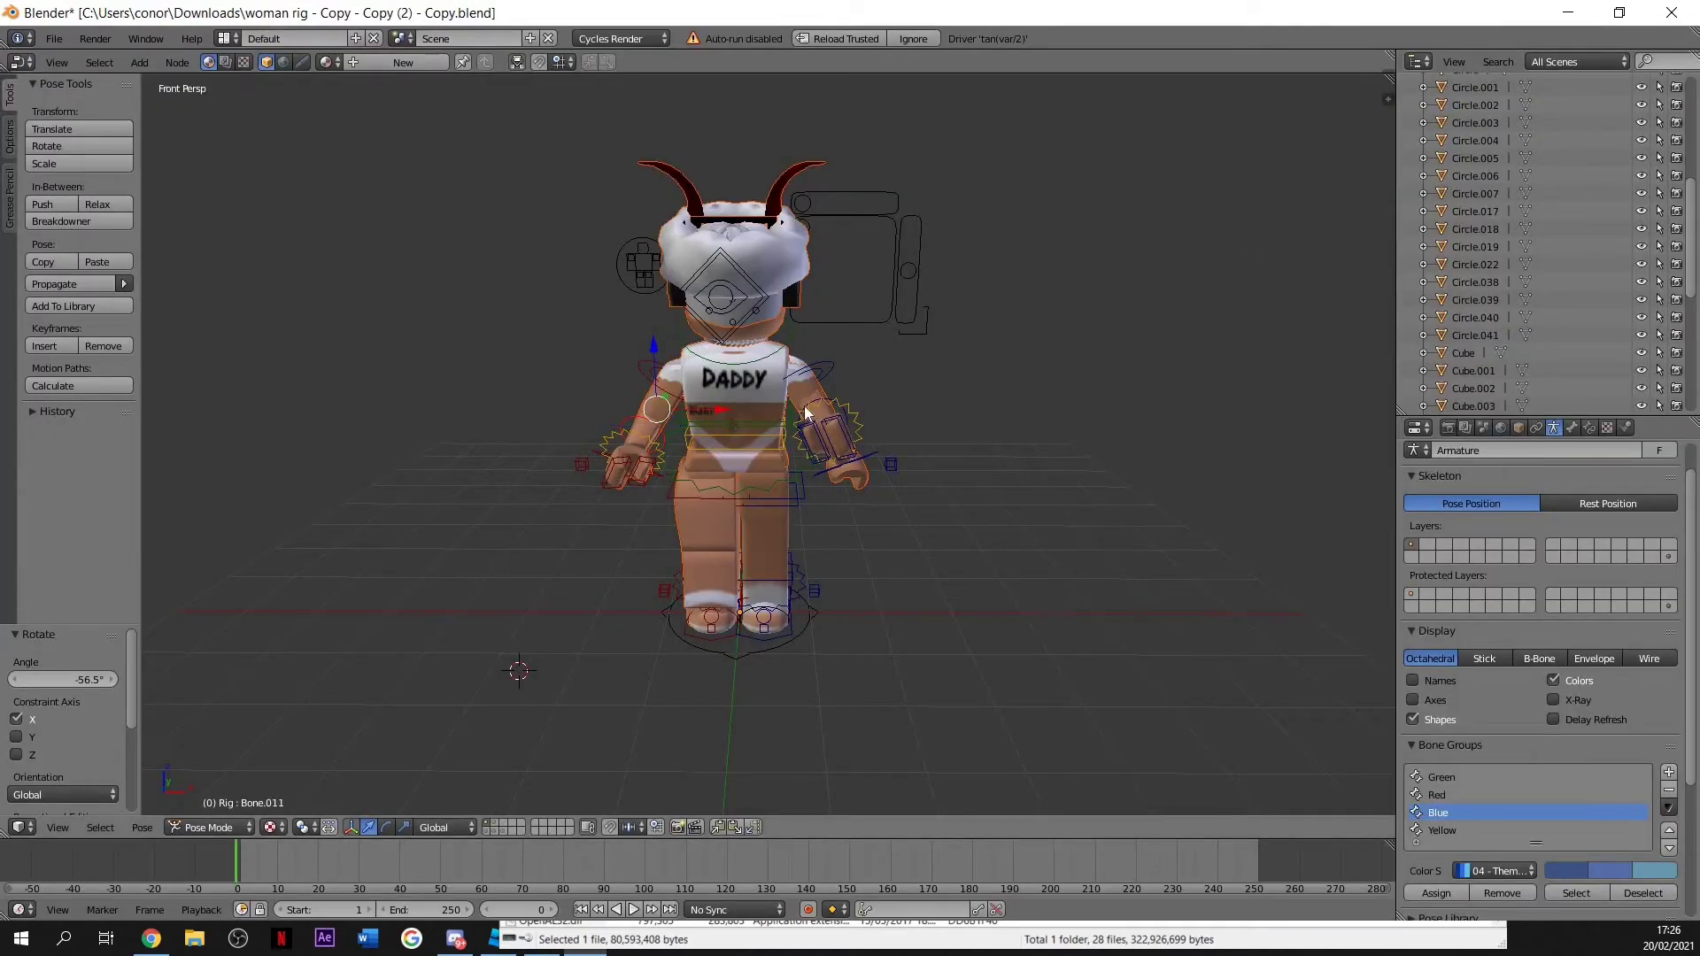
drag(805, 407, 864, 407)
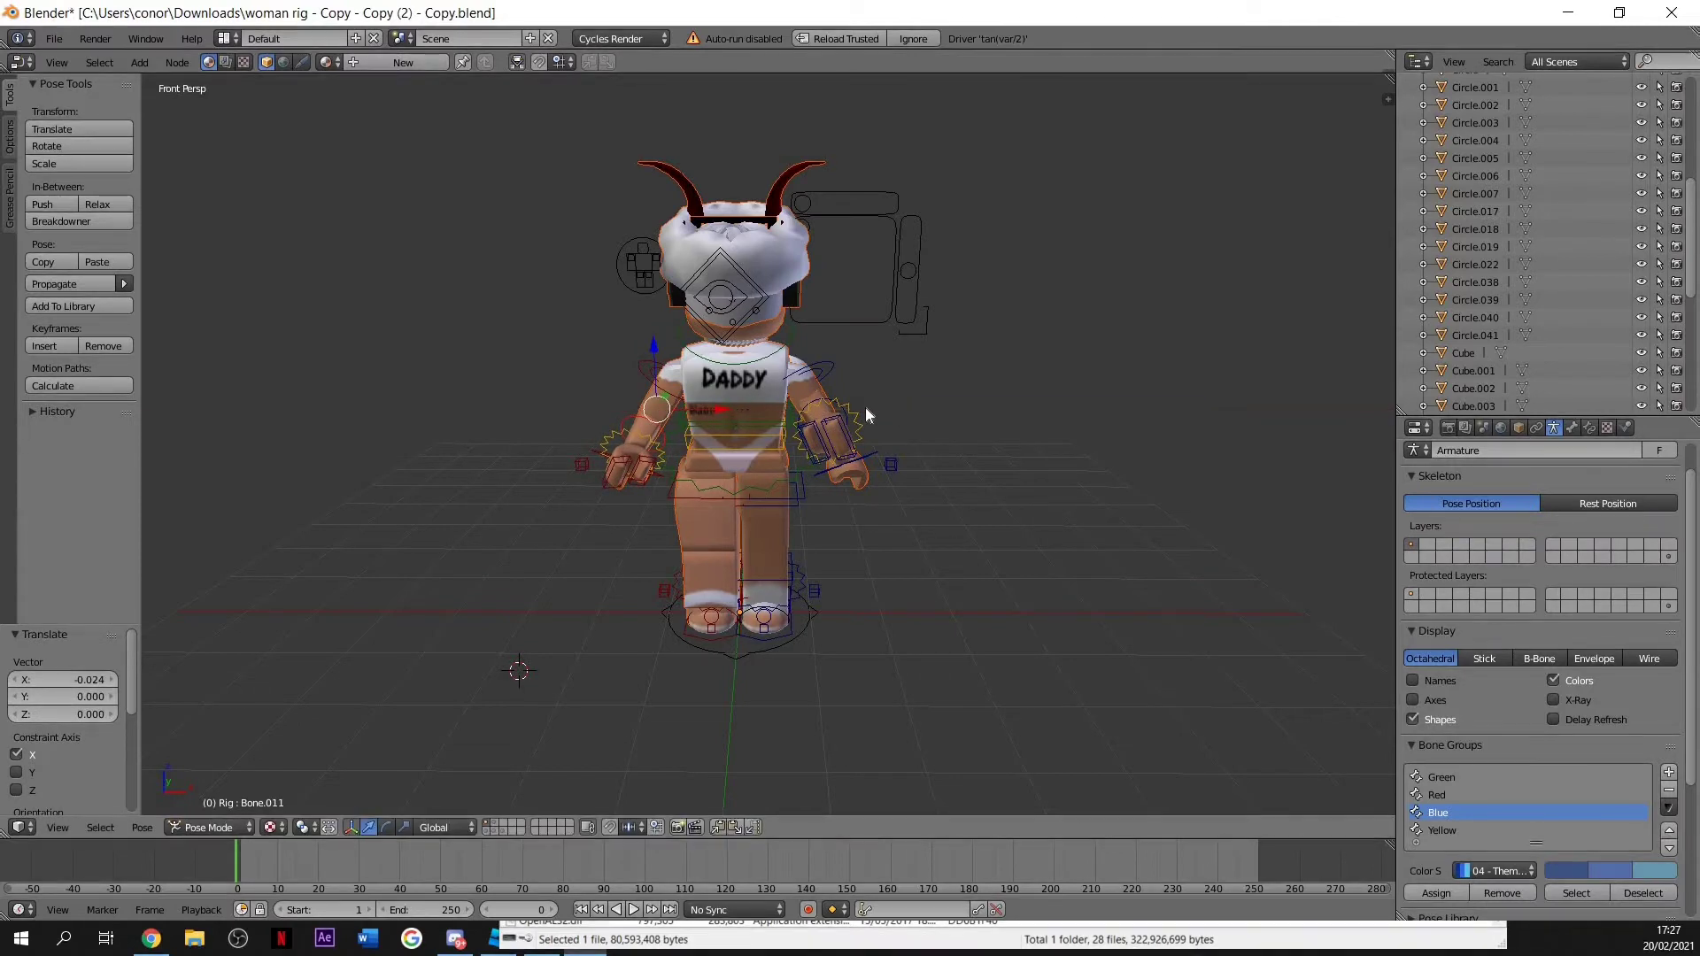
key(ctrl+Tab)
drag(790, 614, 1061, 620)
click(1062, 620)
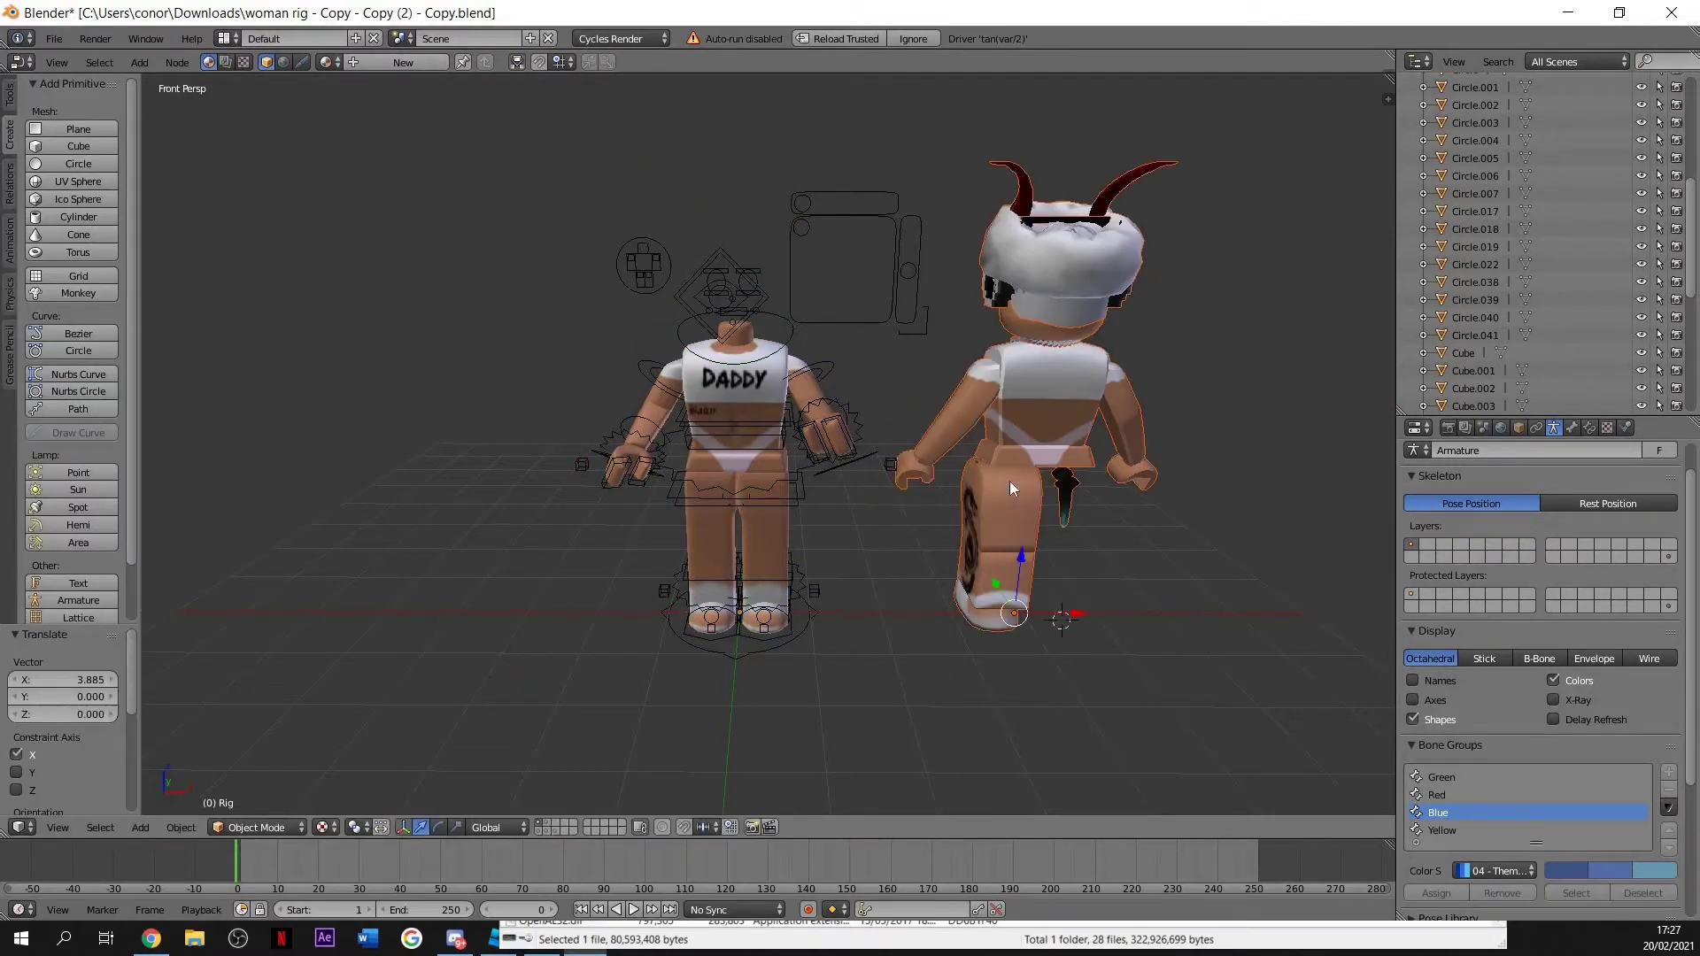
Delete the imported avatar's legs, tail piece and torso.
right_click(1010, 481)
key(x)
key(Return)
right_click(1061, 493)
key(x)
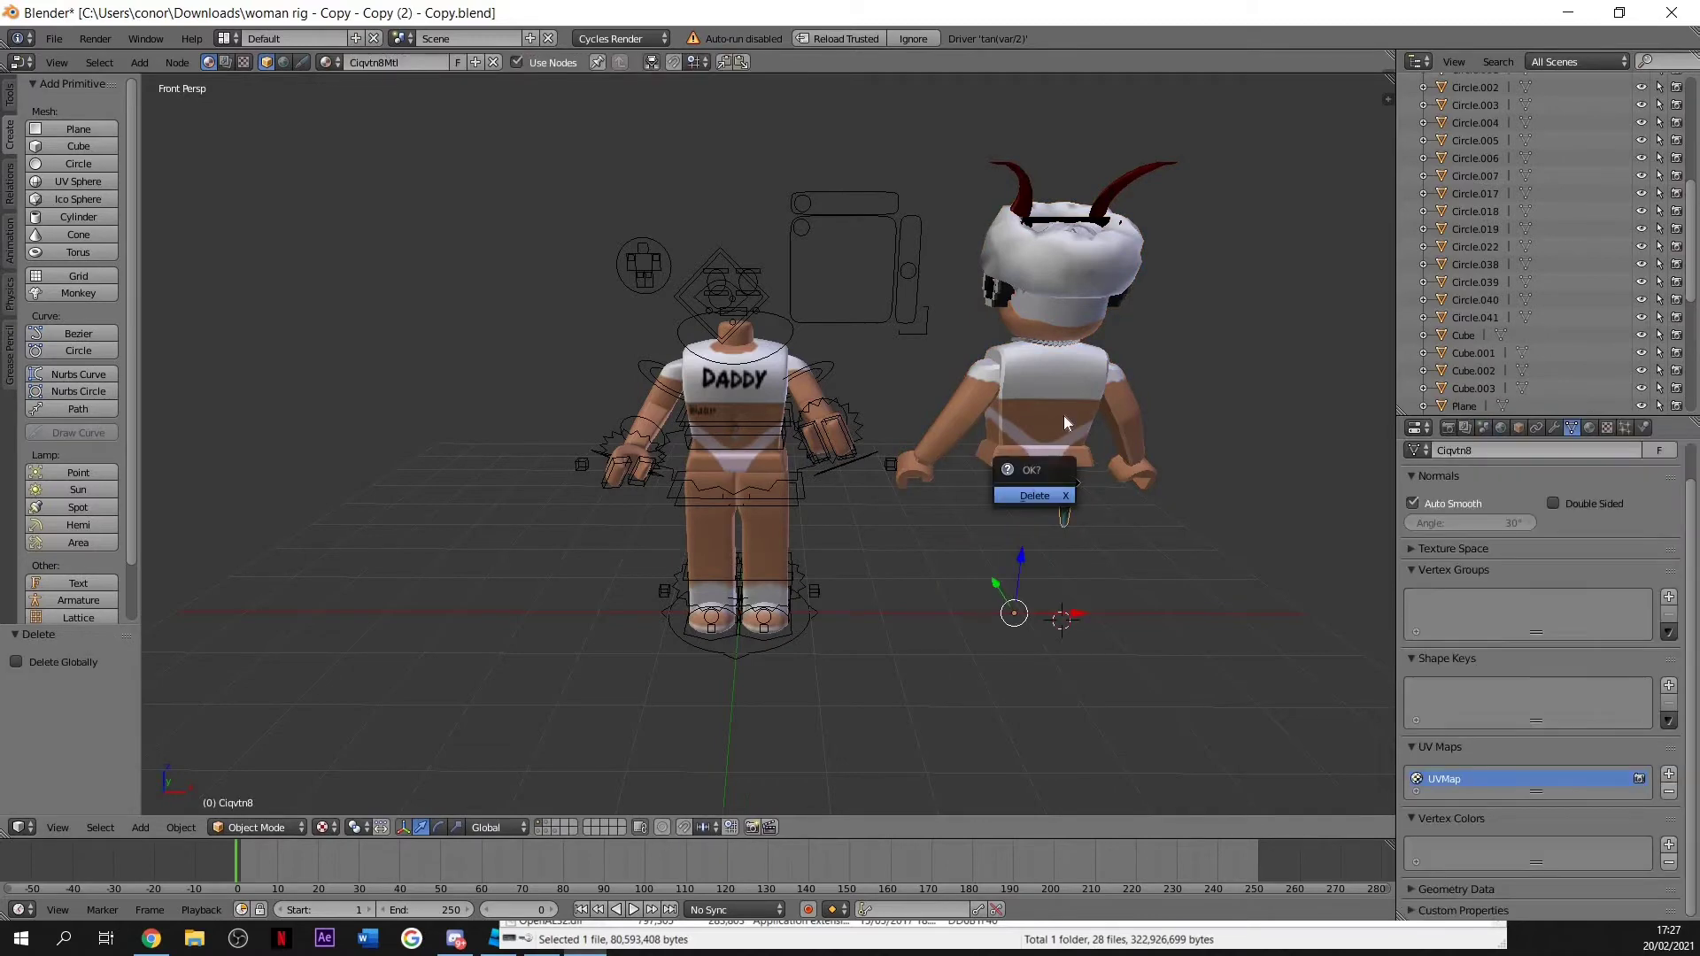
key(Return)
right_click(1064, 417)
key(x)
key(Return)
Delete both arms of the imported avatar.
right_click(1124, 402)
key(x)
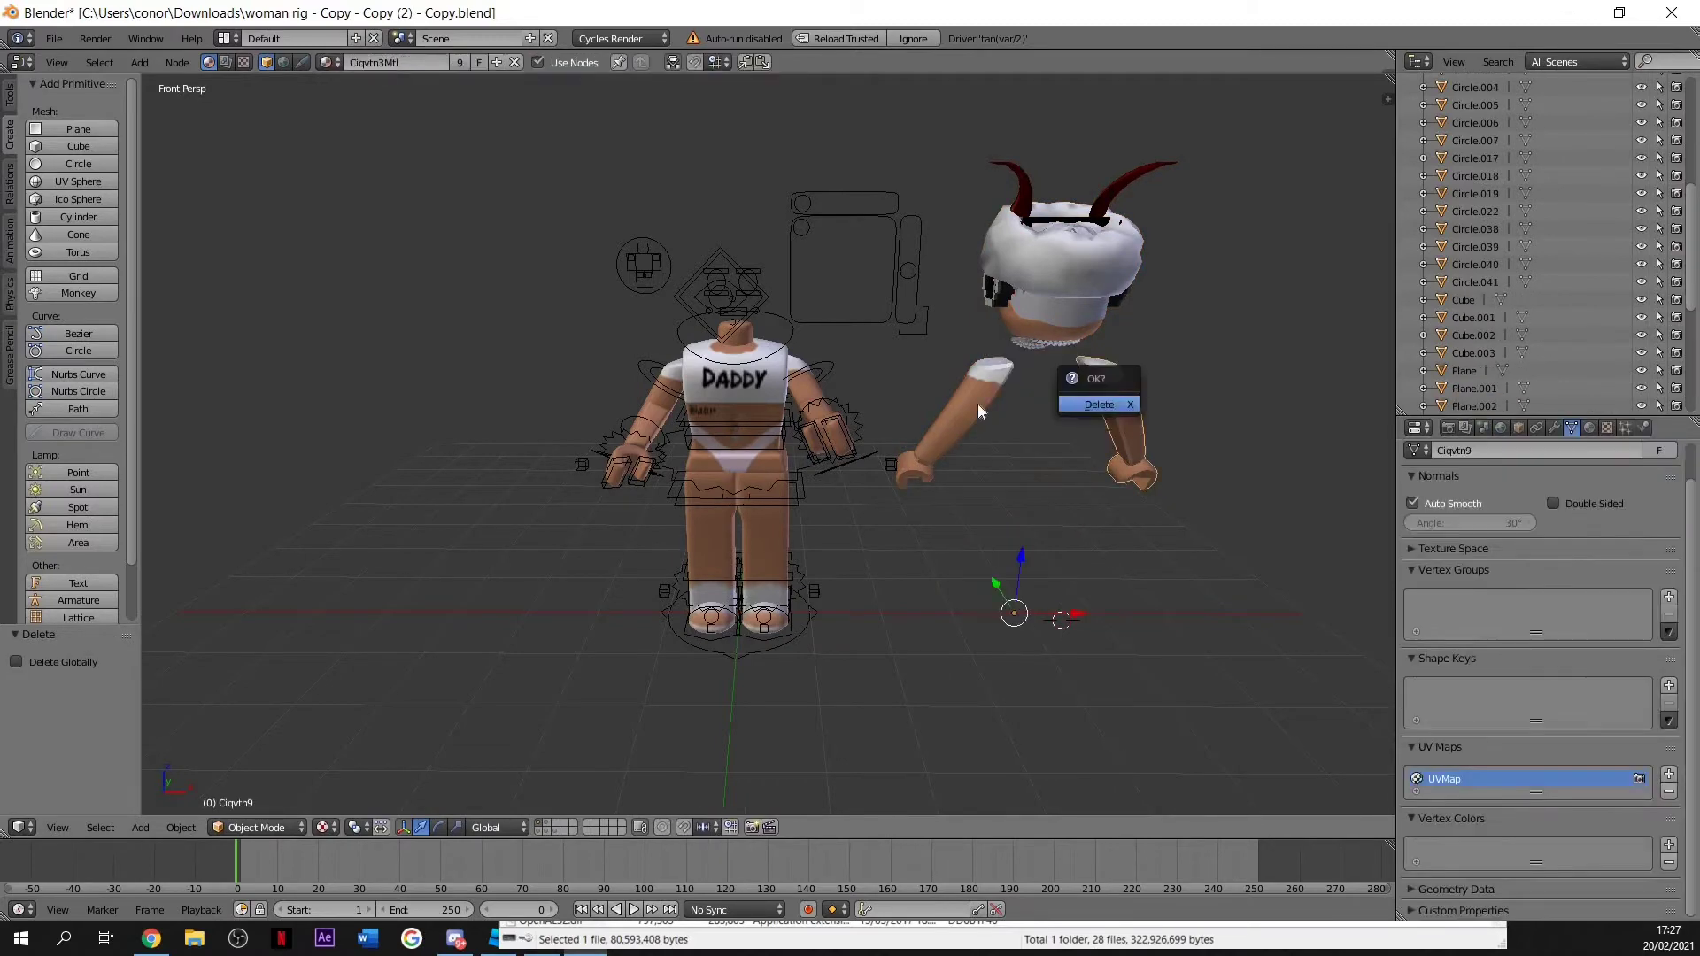
key(Return)
right_click(974, 403)
key(x)
key(Return)
Delete the chain necklace below the imported avatar's head.
key(shift+f)
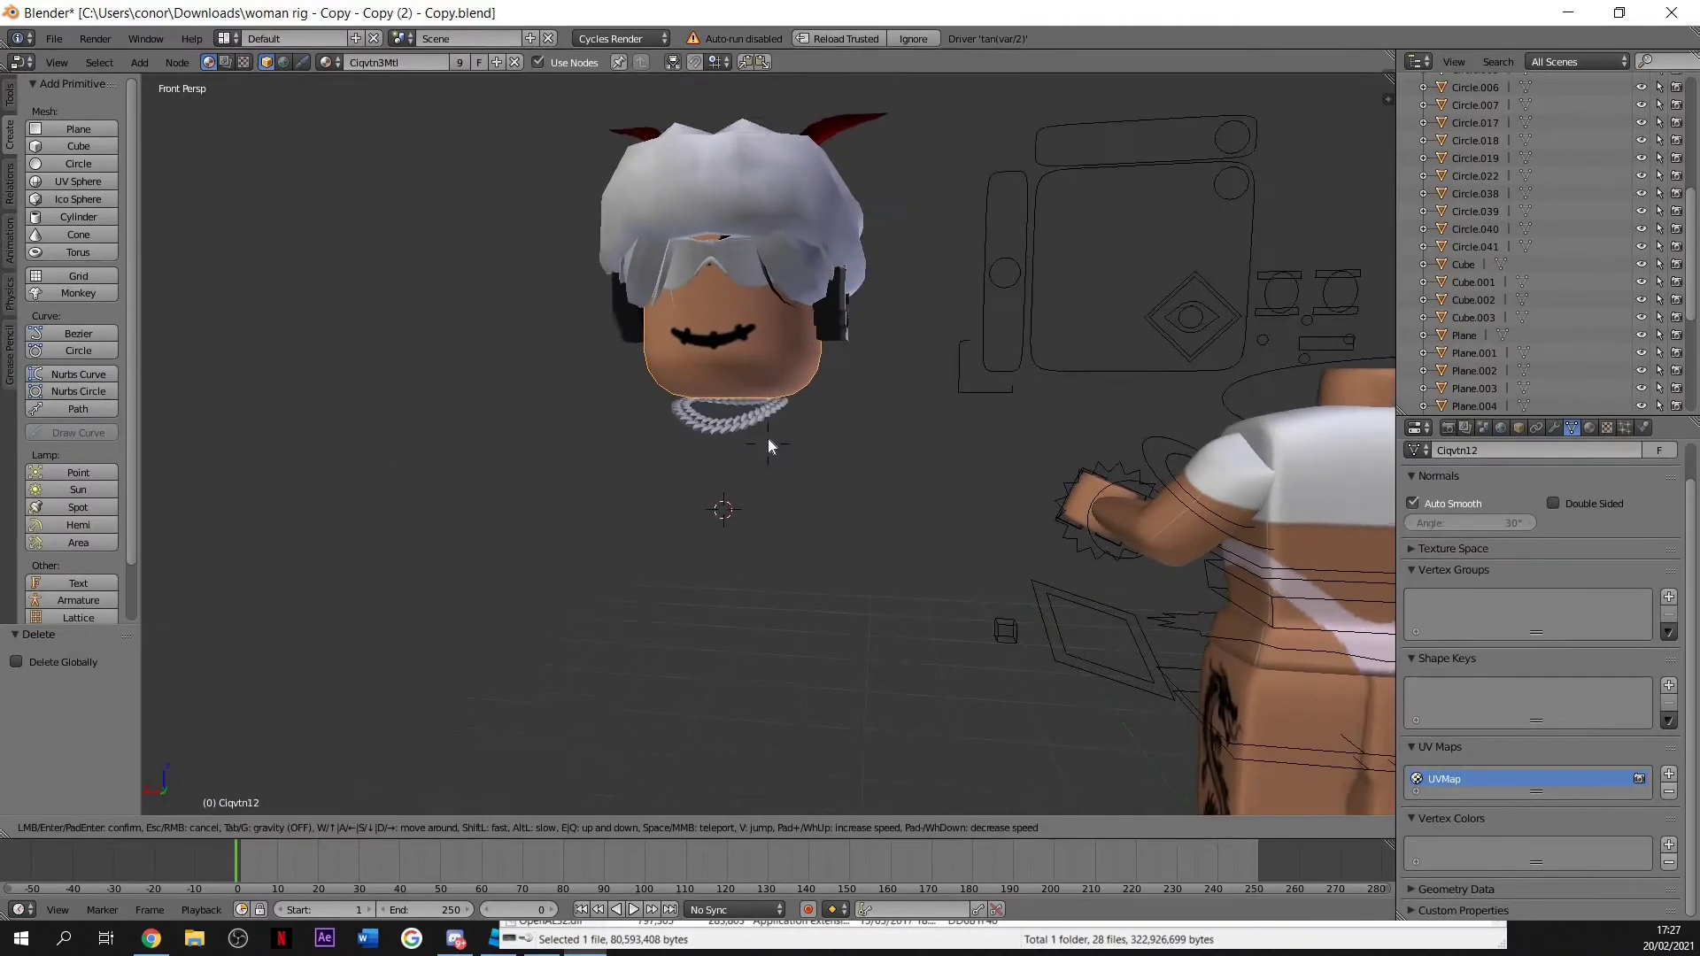
key(w)
click(767, 438)
right_click(724, 423)
key(x)
click(725, 424)
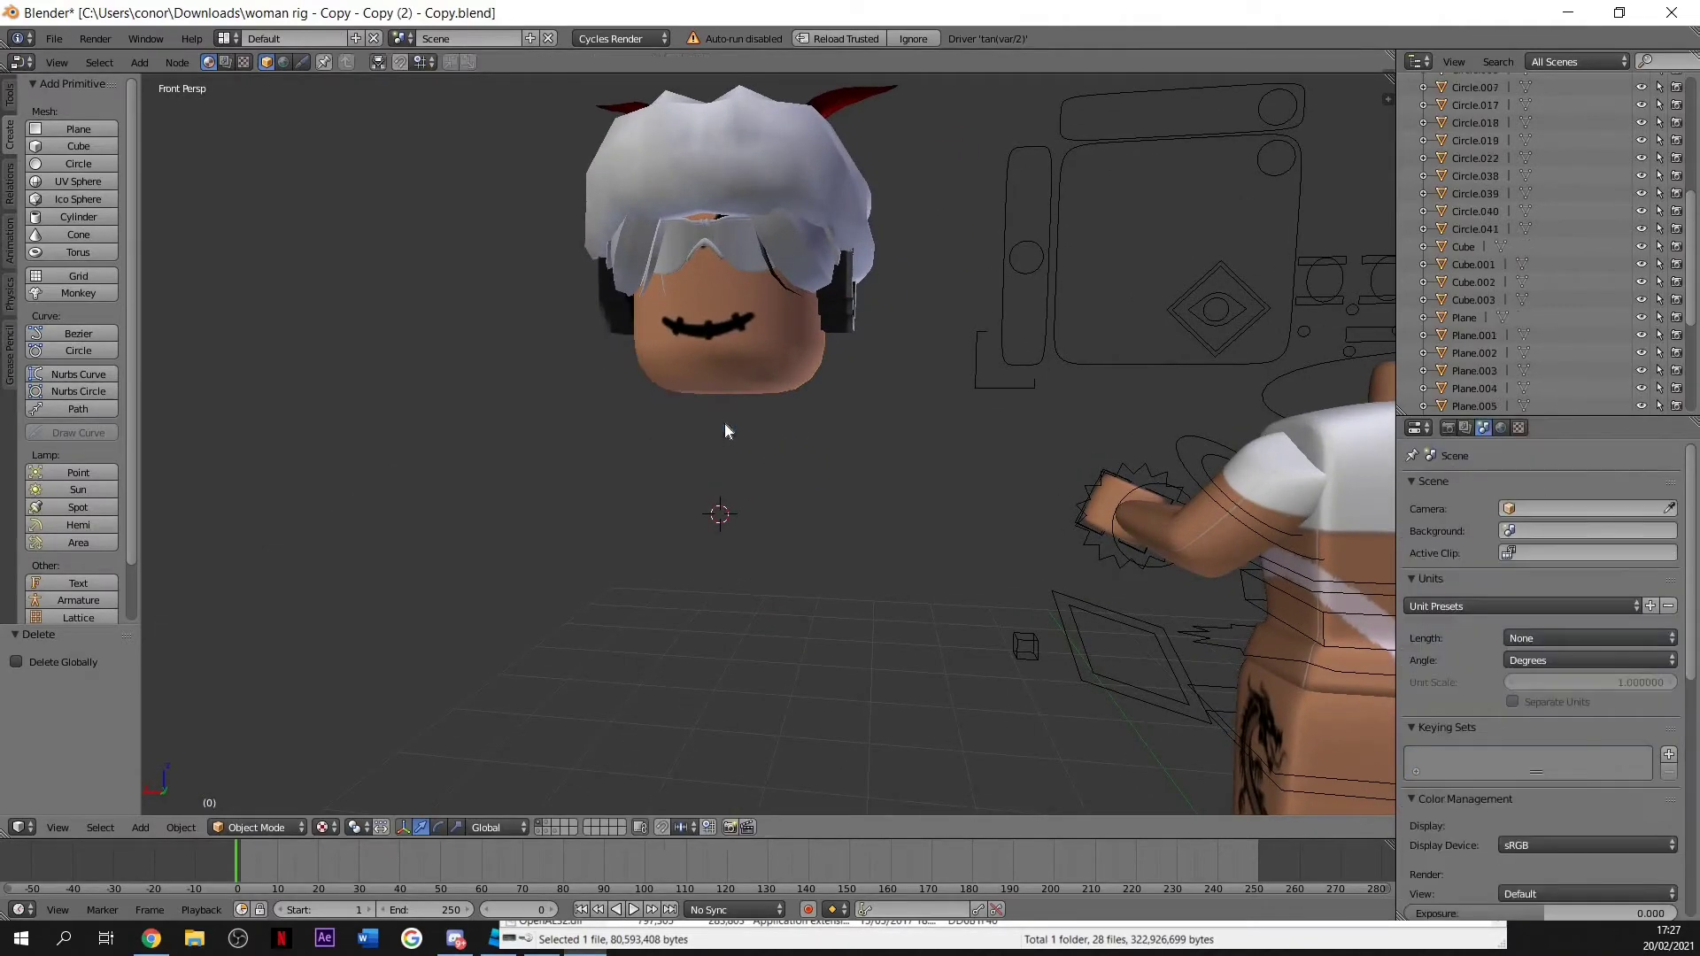
Join the remaining head, hair and accessory meshes into one object and set its origin to its geometry.
right_click(744, 344)
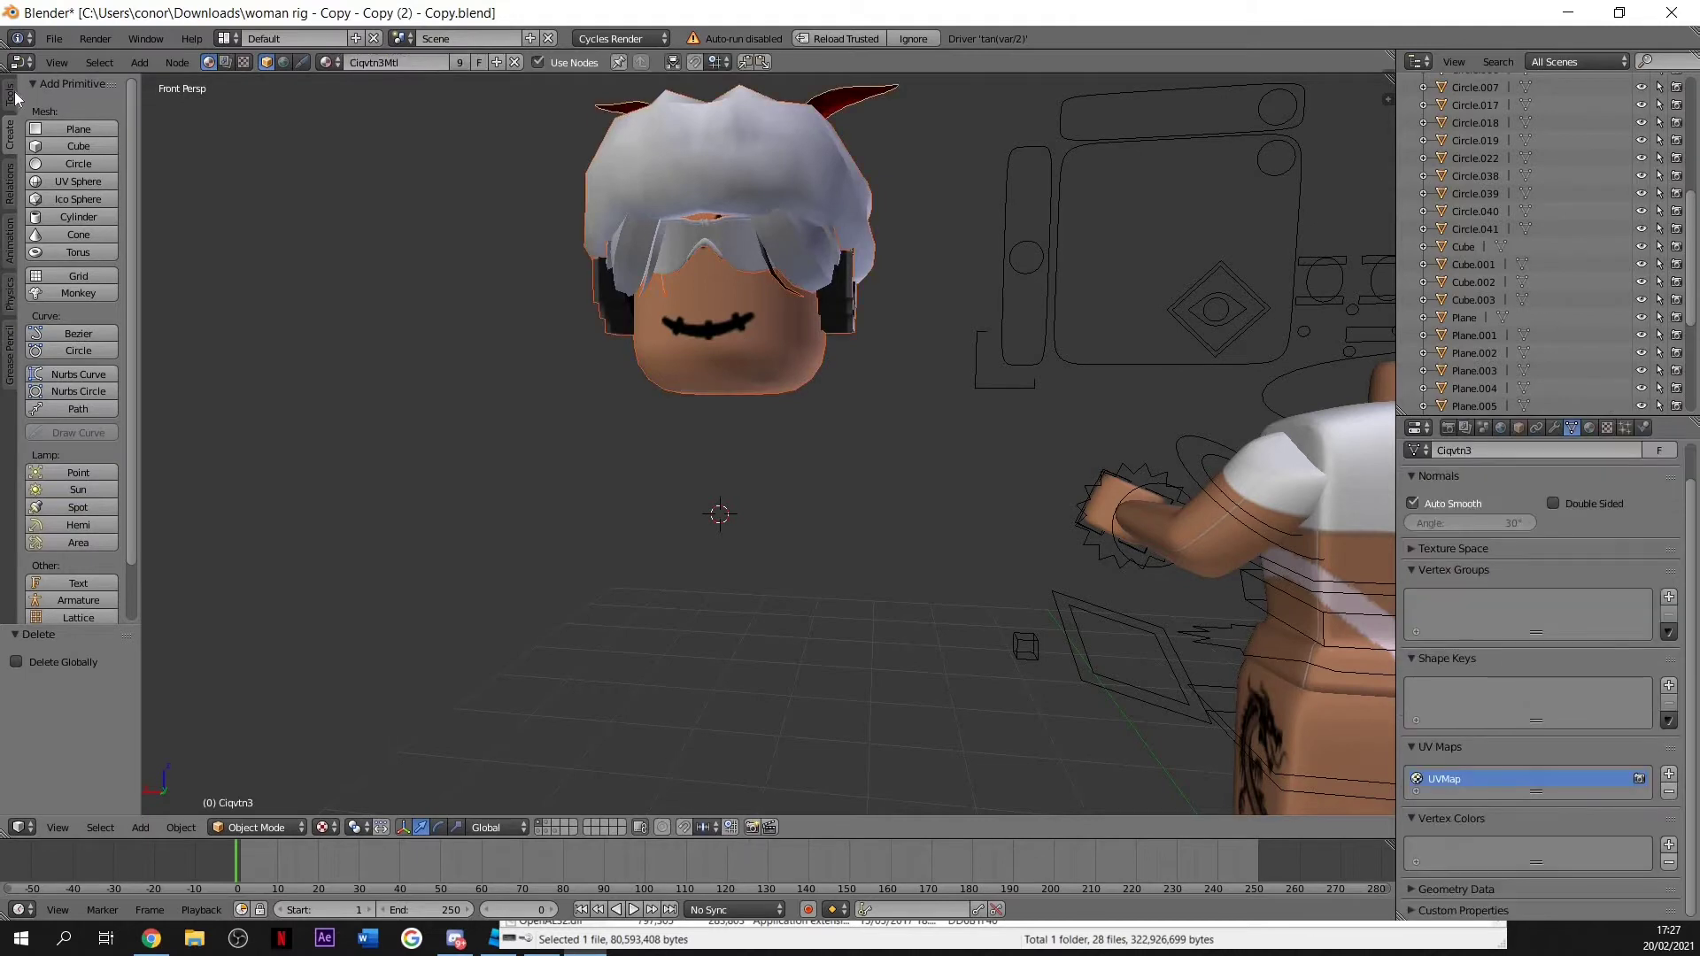
click(10, 96)
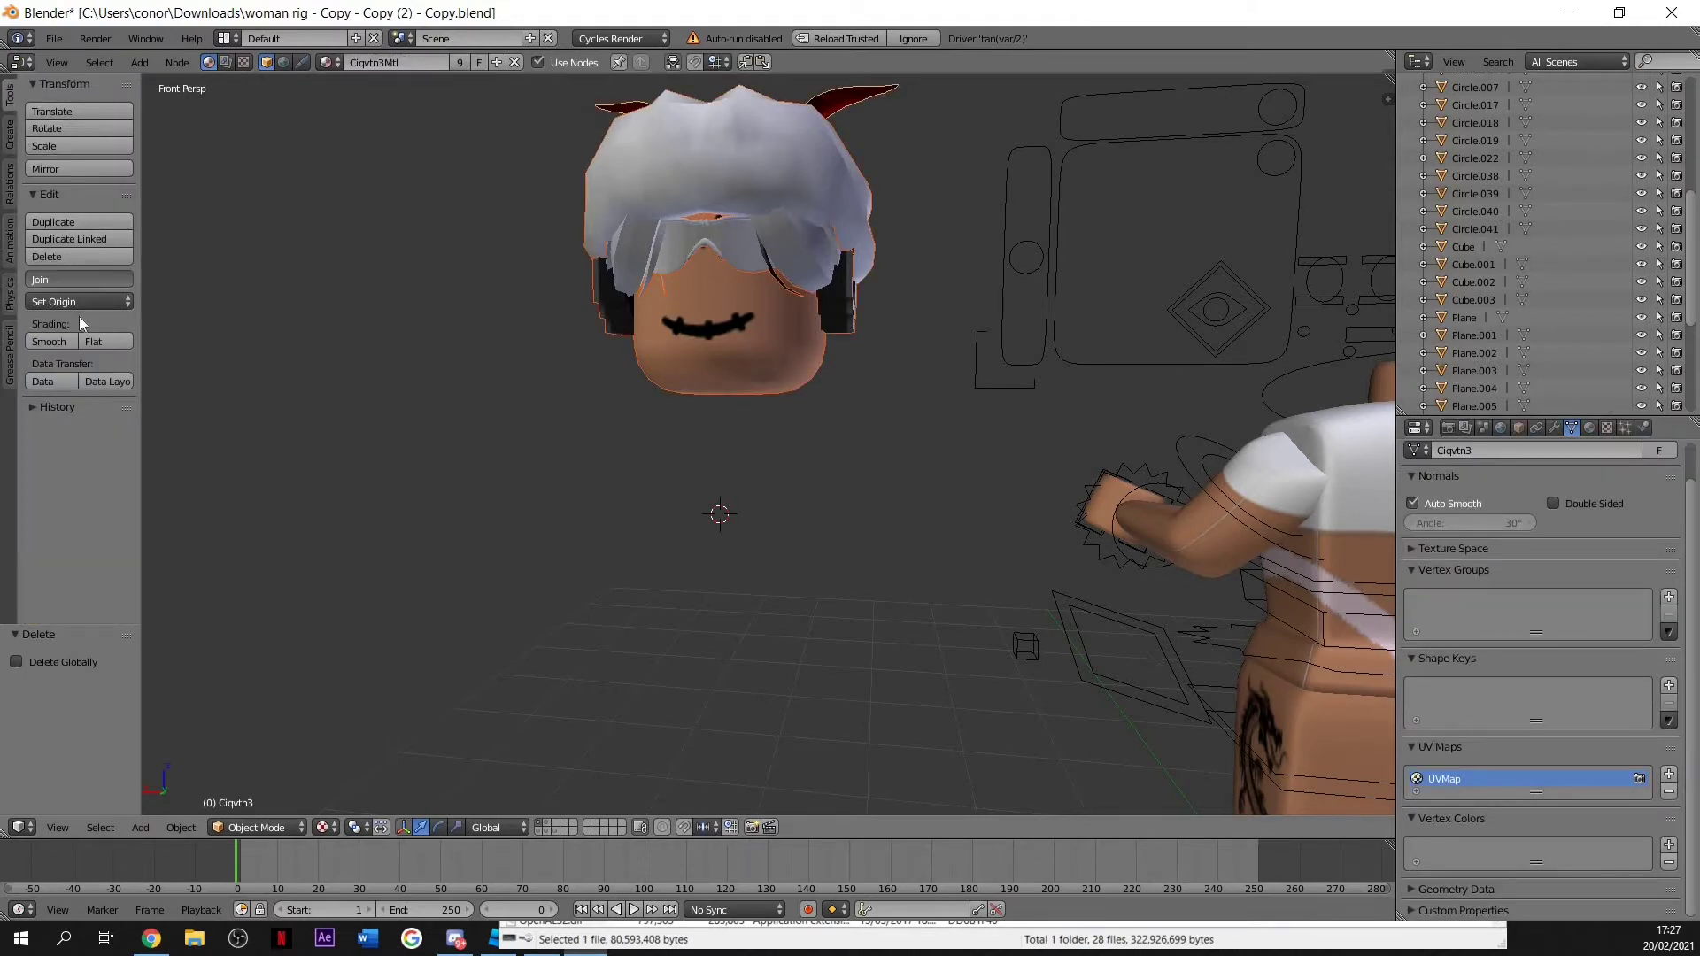
click(97, 301)
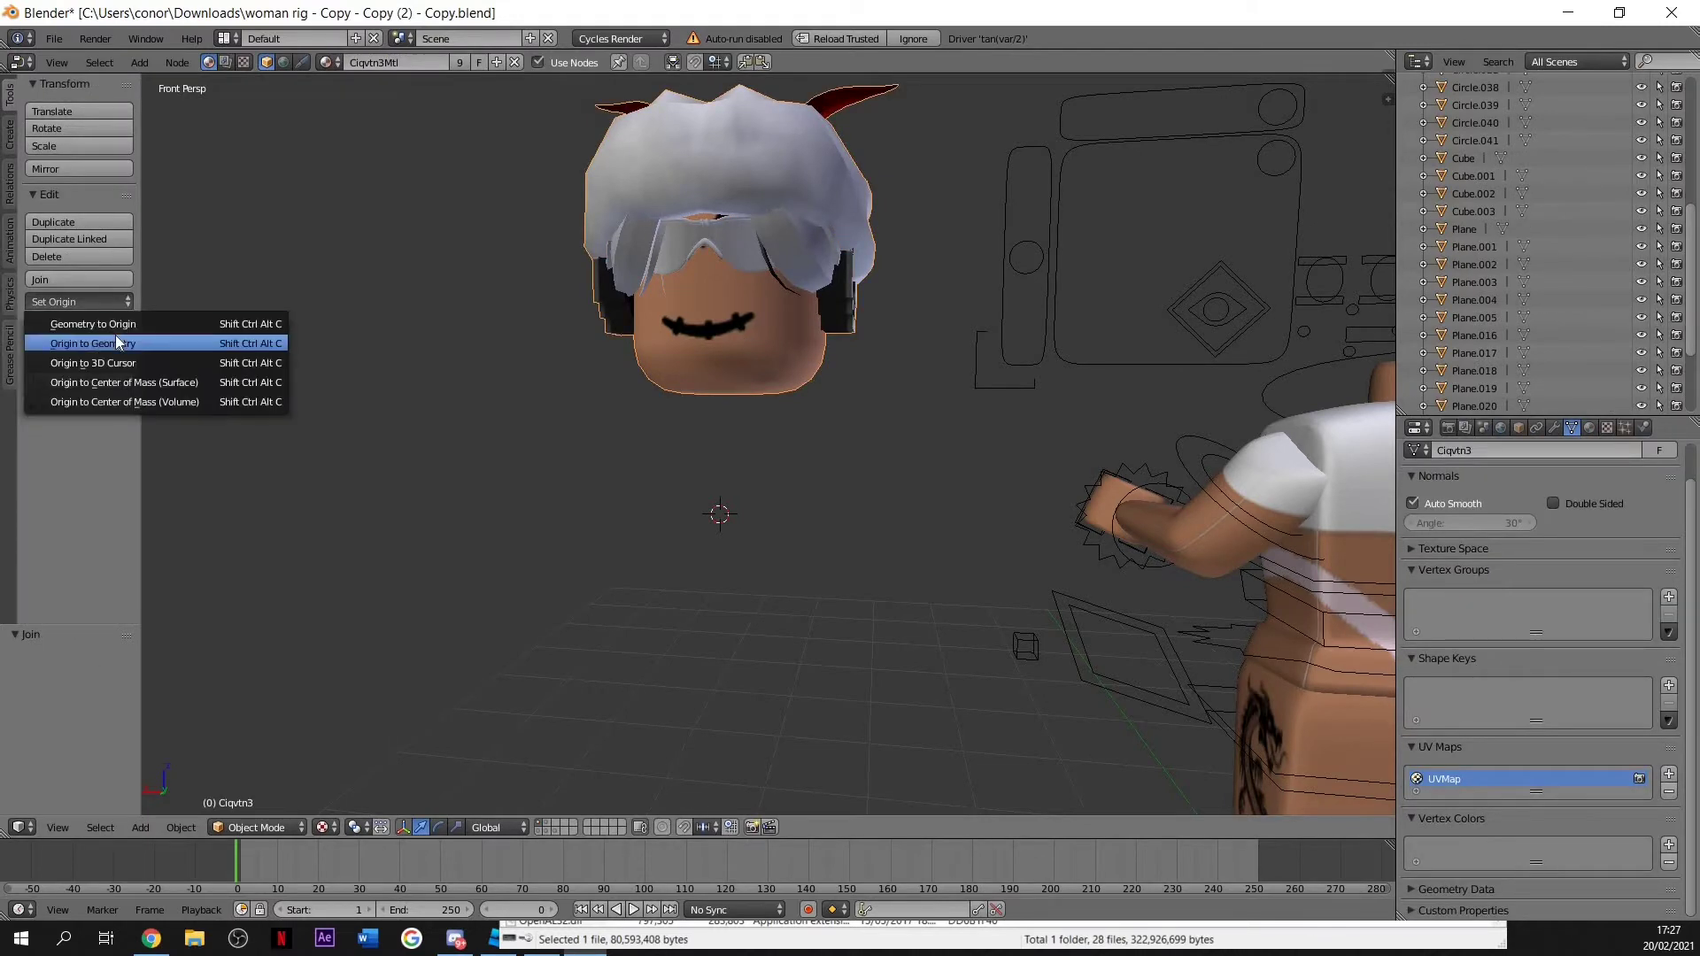
click(116, 343)
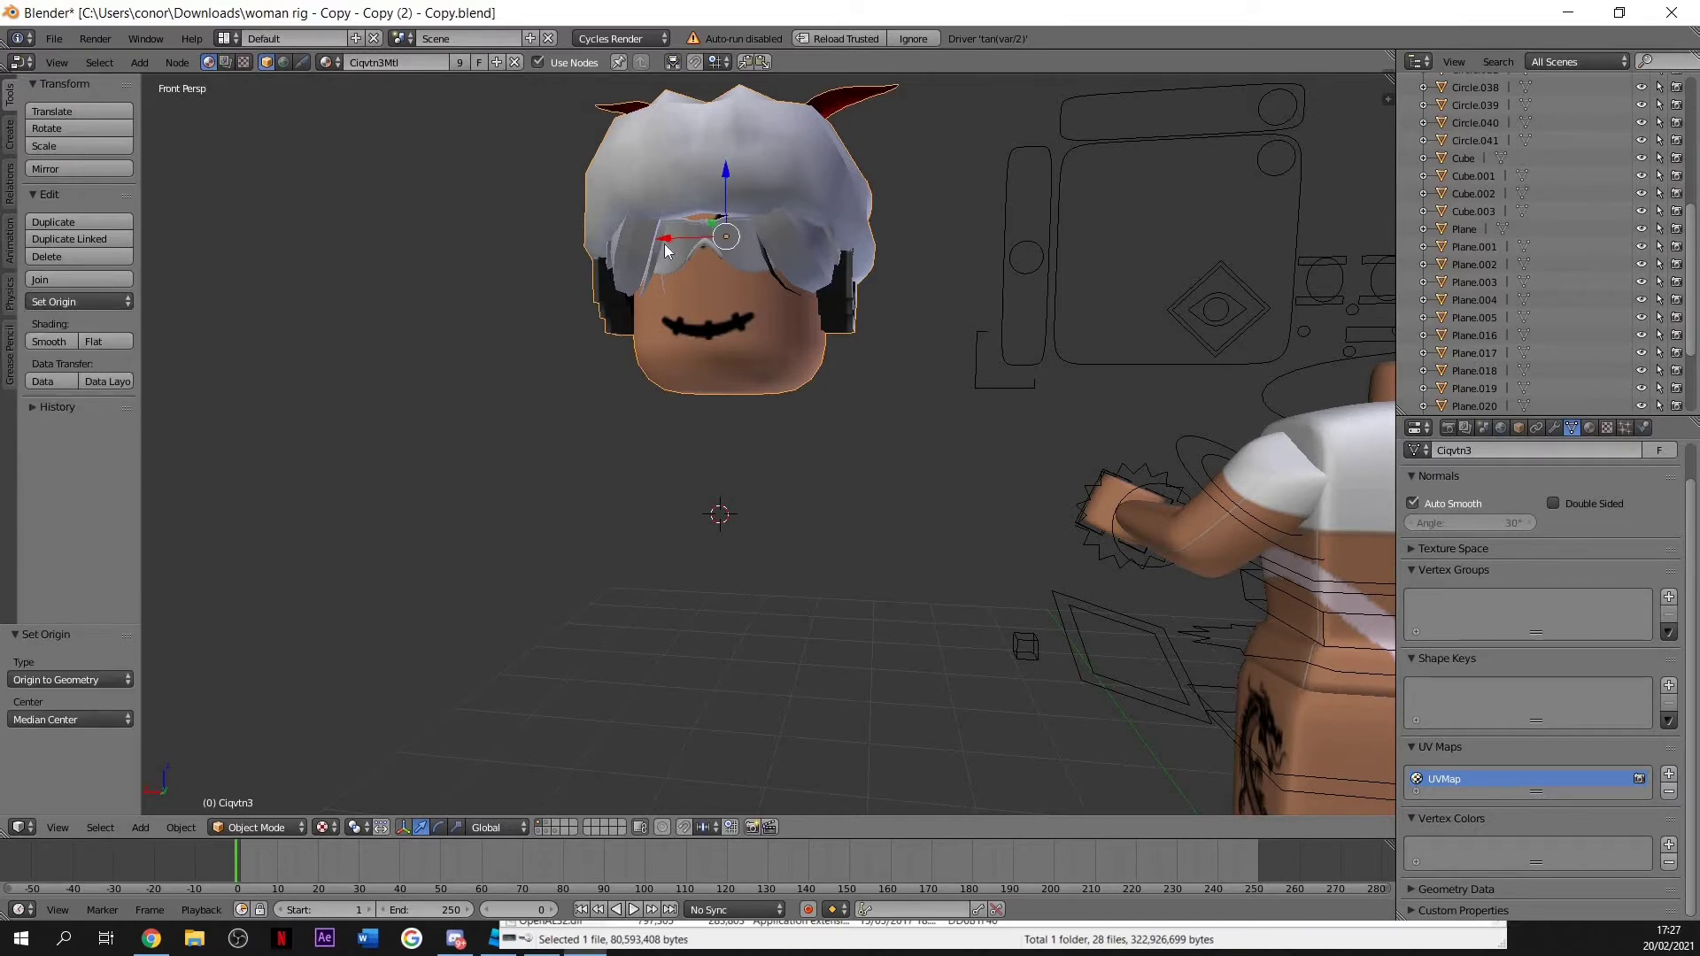
Move the joined head about -3.94 along the X axis onto the rig's neck and fine-tune it by about -0.025.
key(g)
key(x)
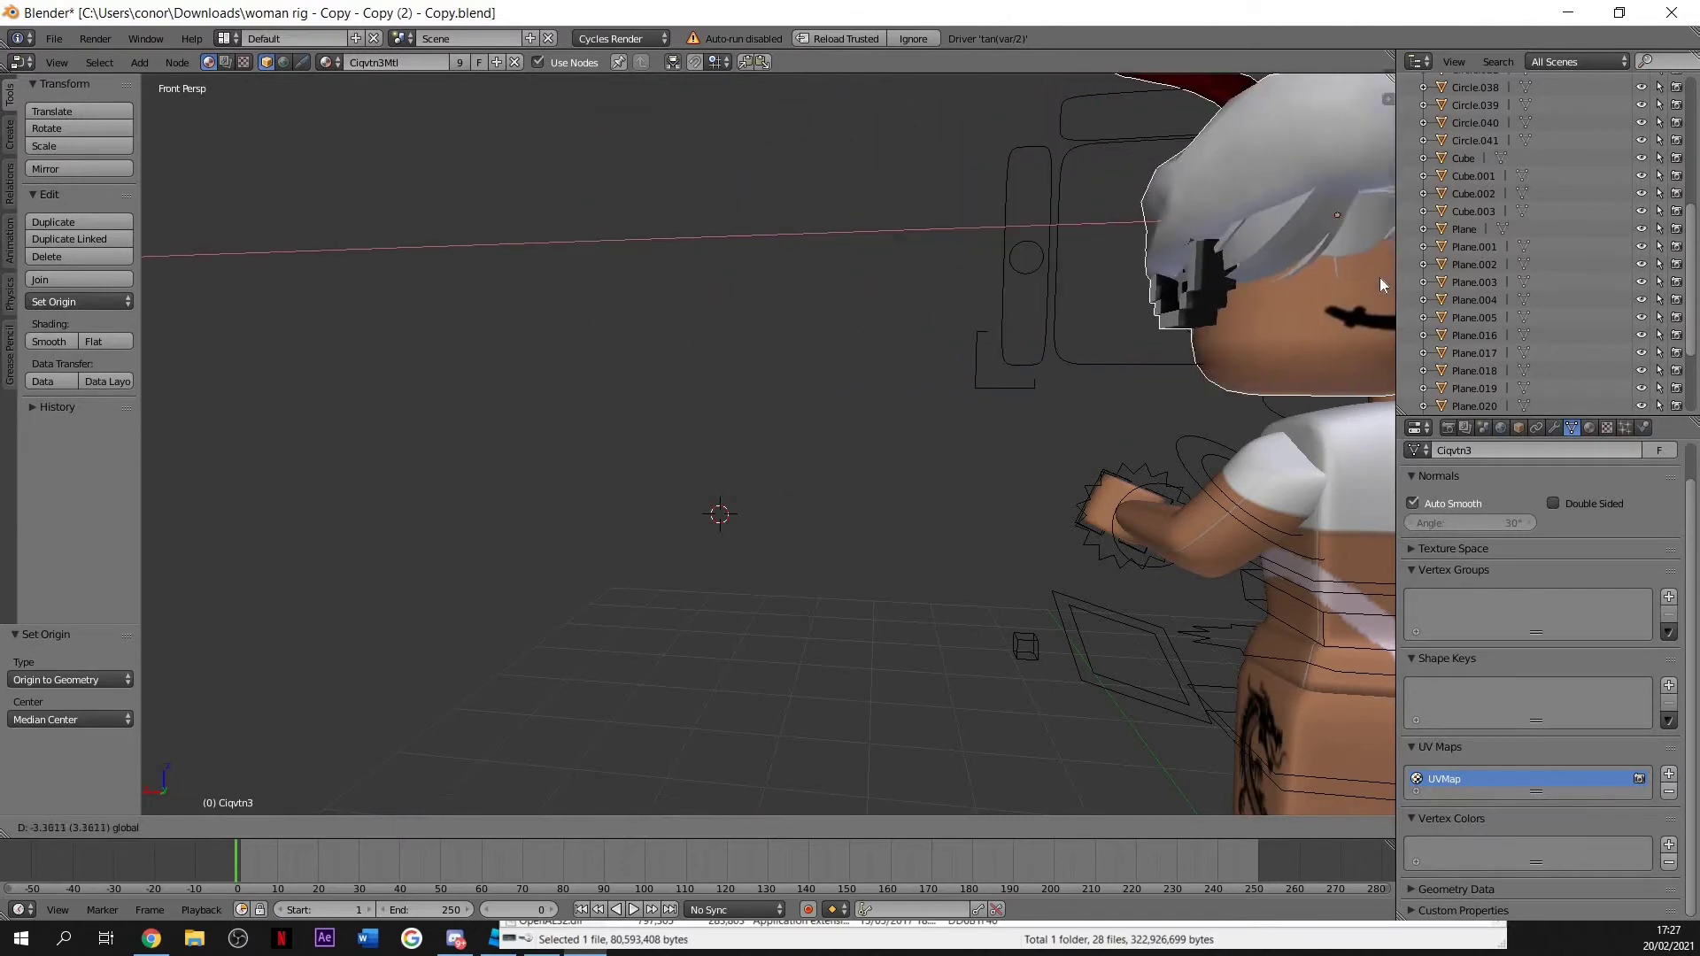
click(1385, 282)
key(shift+f)
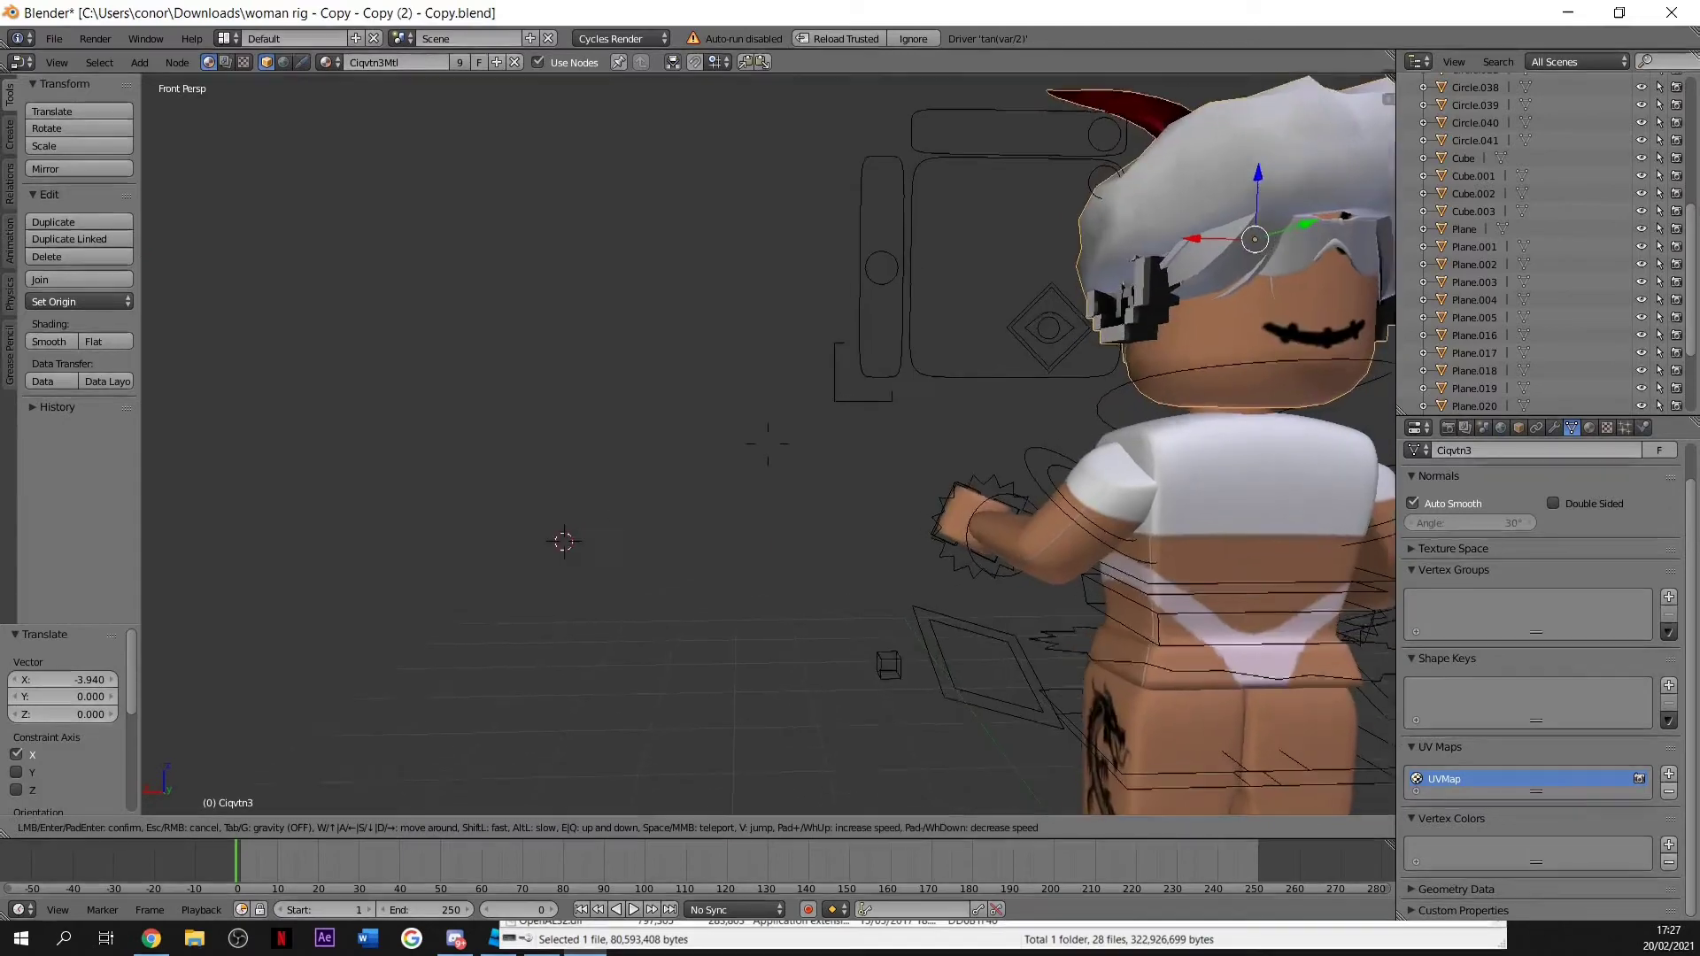
key(w)
key(s)
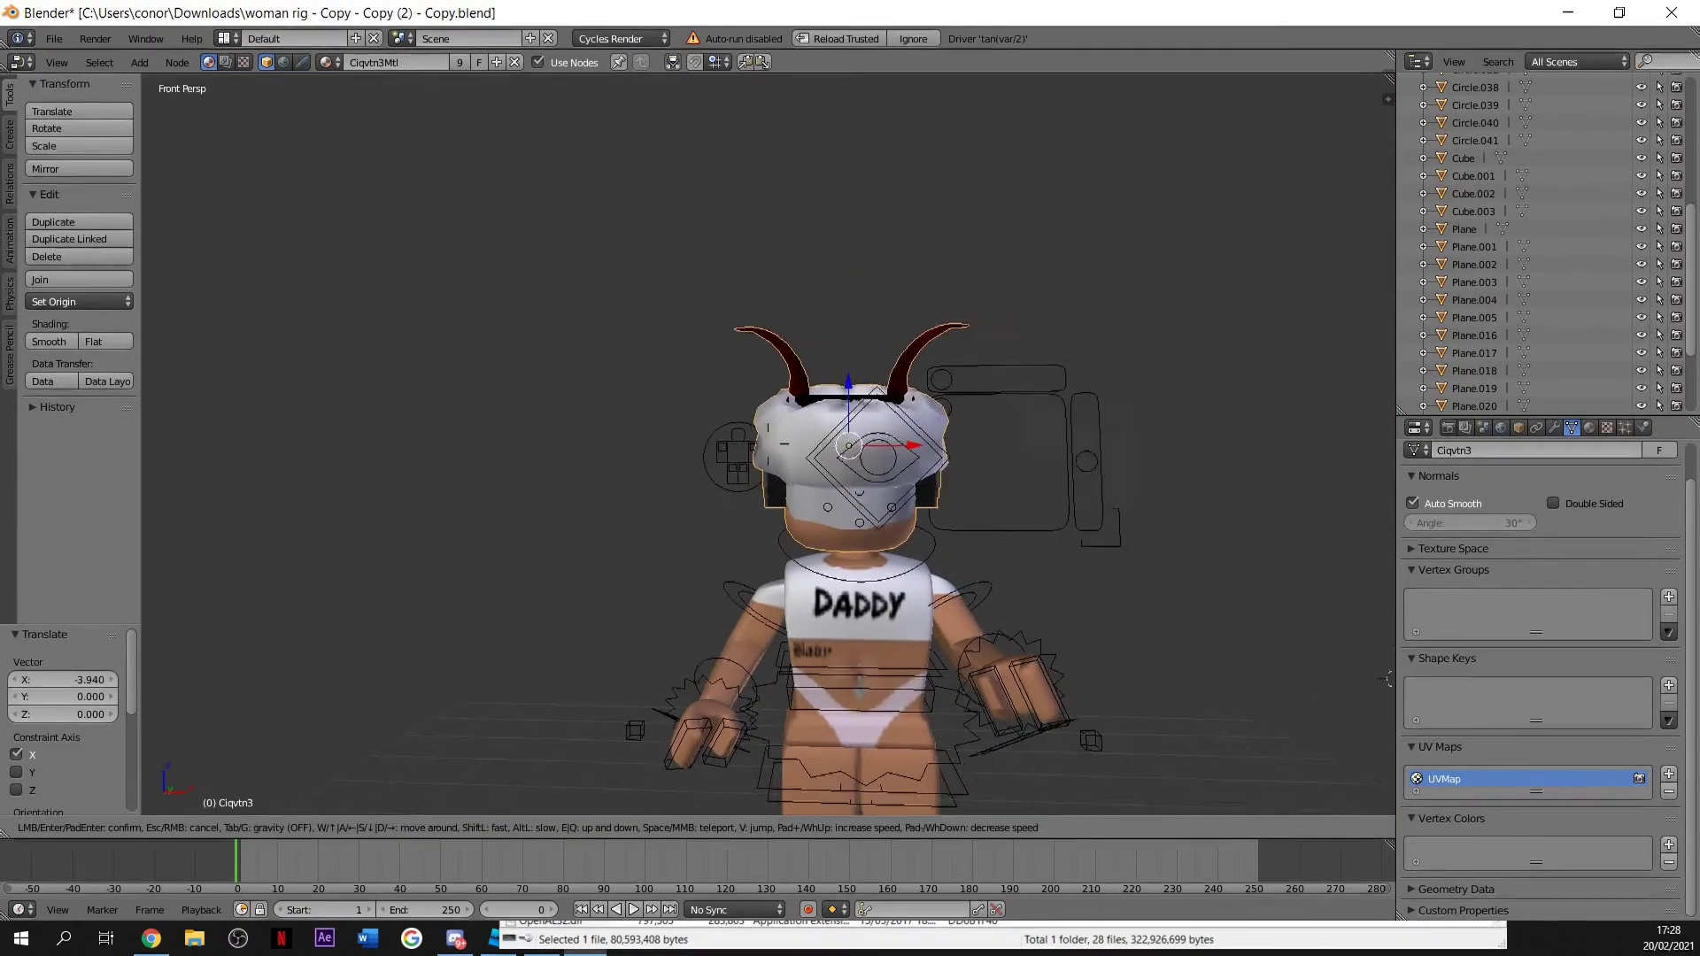
key(w)
click(768, 444)
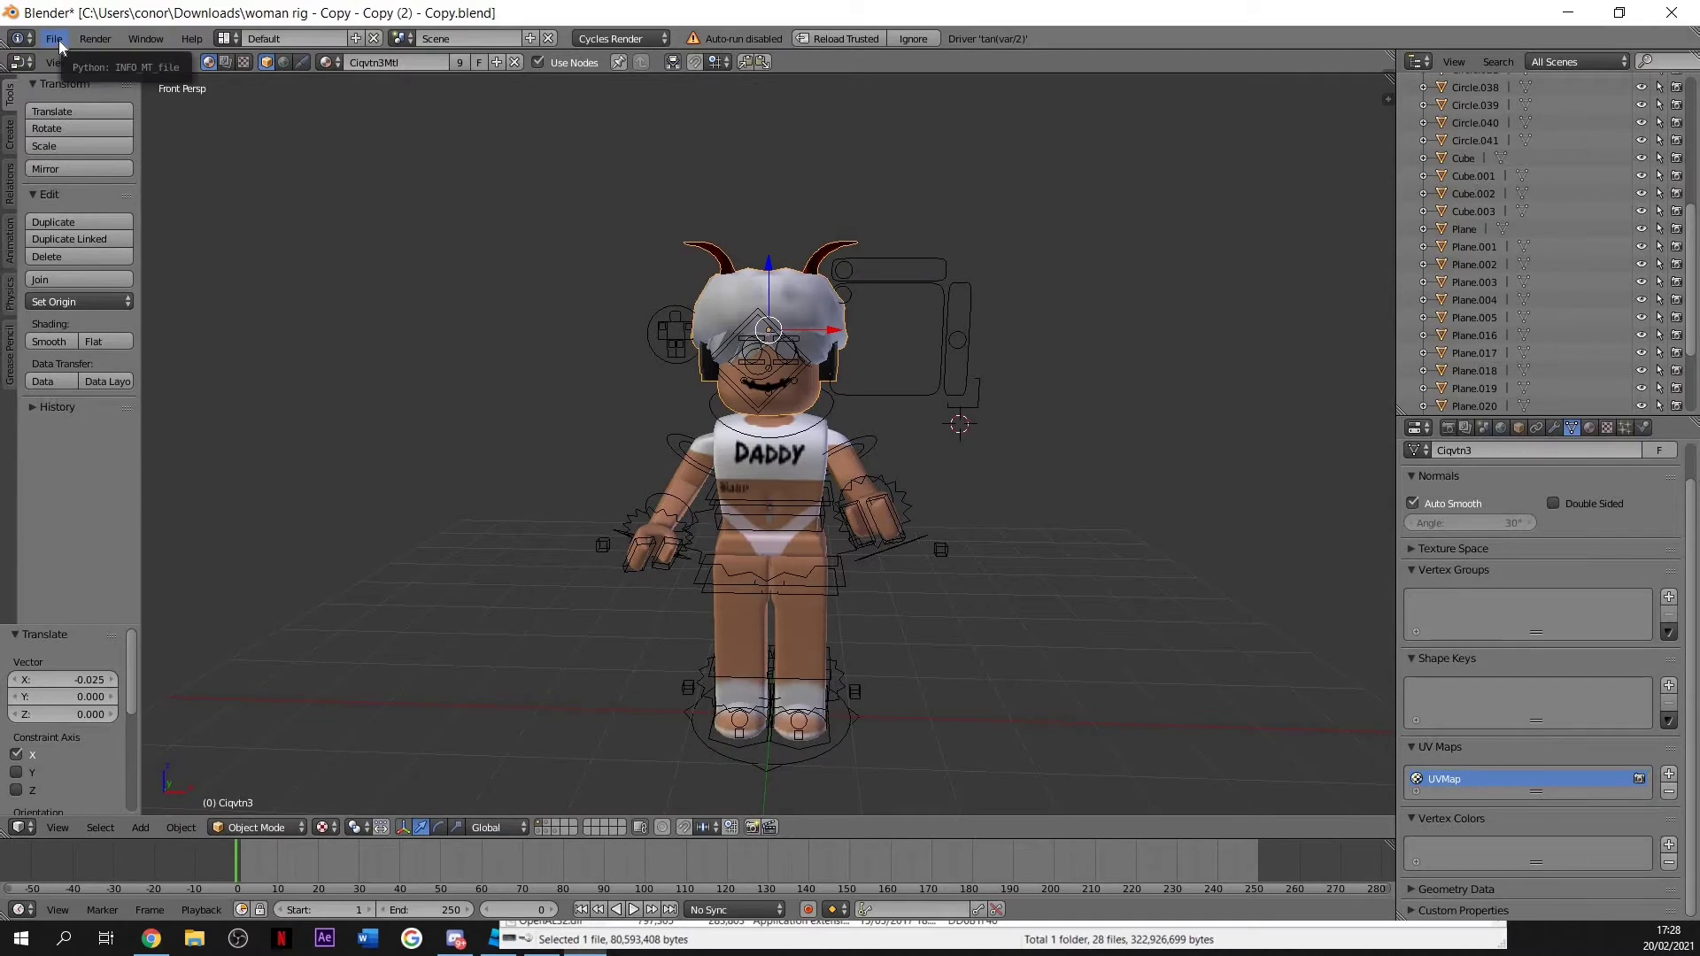
Import a room model as a Wavefront OBJ from the ROOMS folder.
click(54, 39)
mouse_move(85, 375)
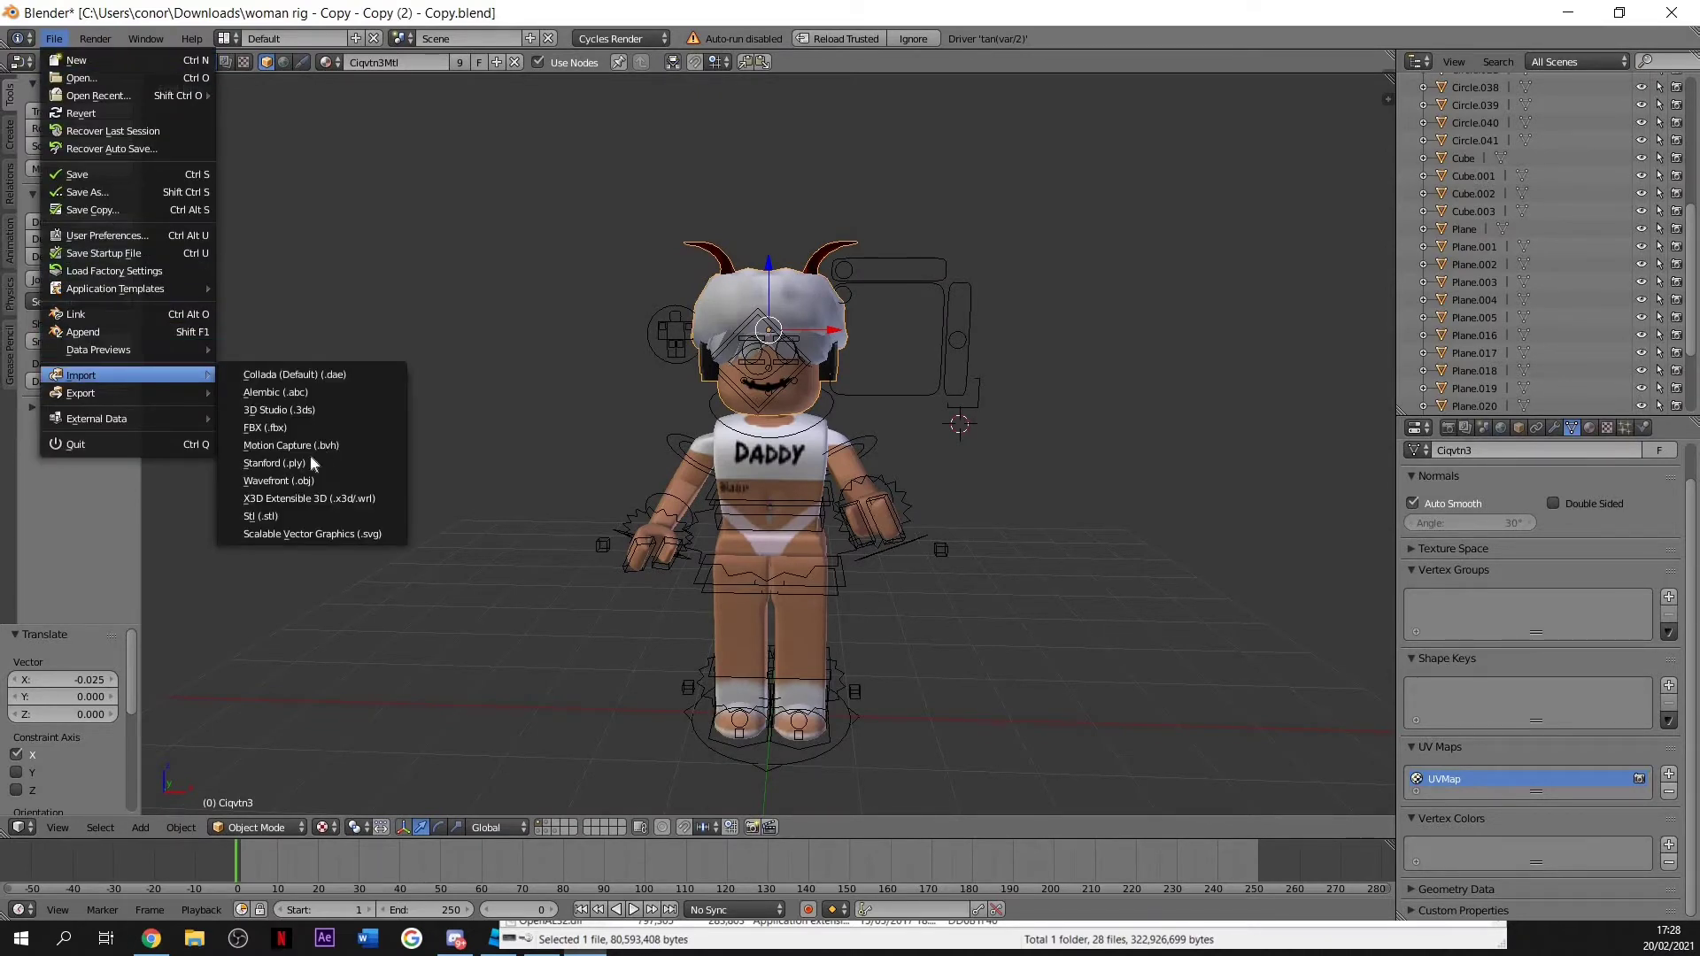
click(279, 481)
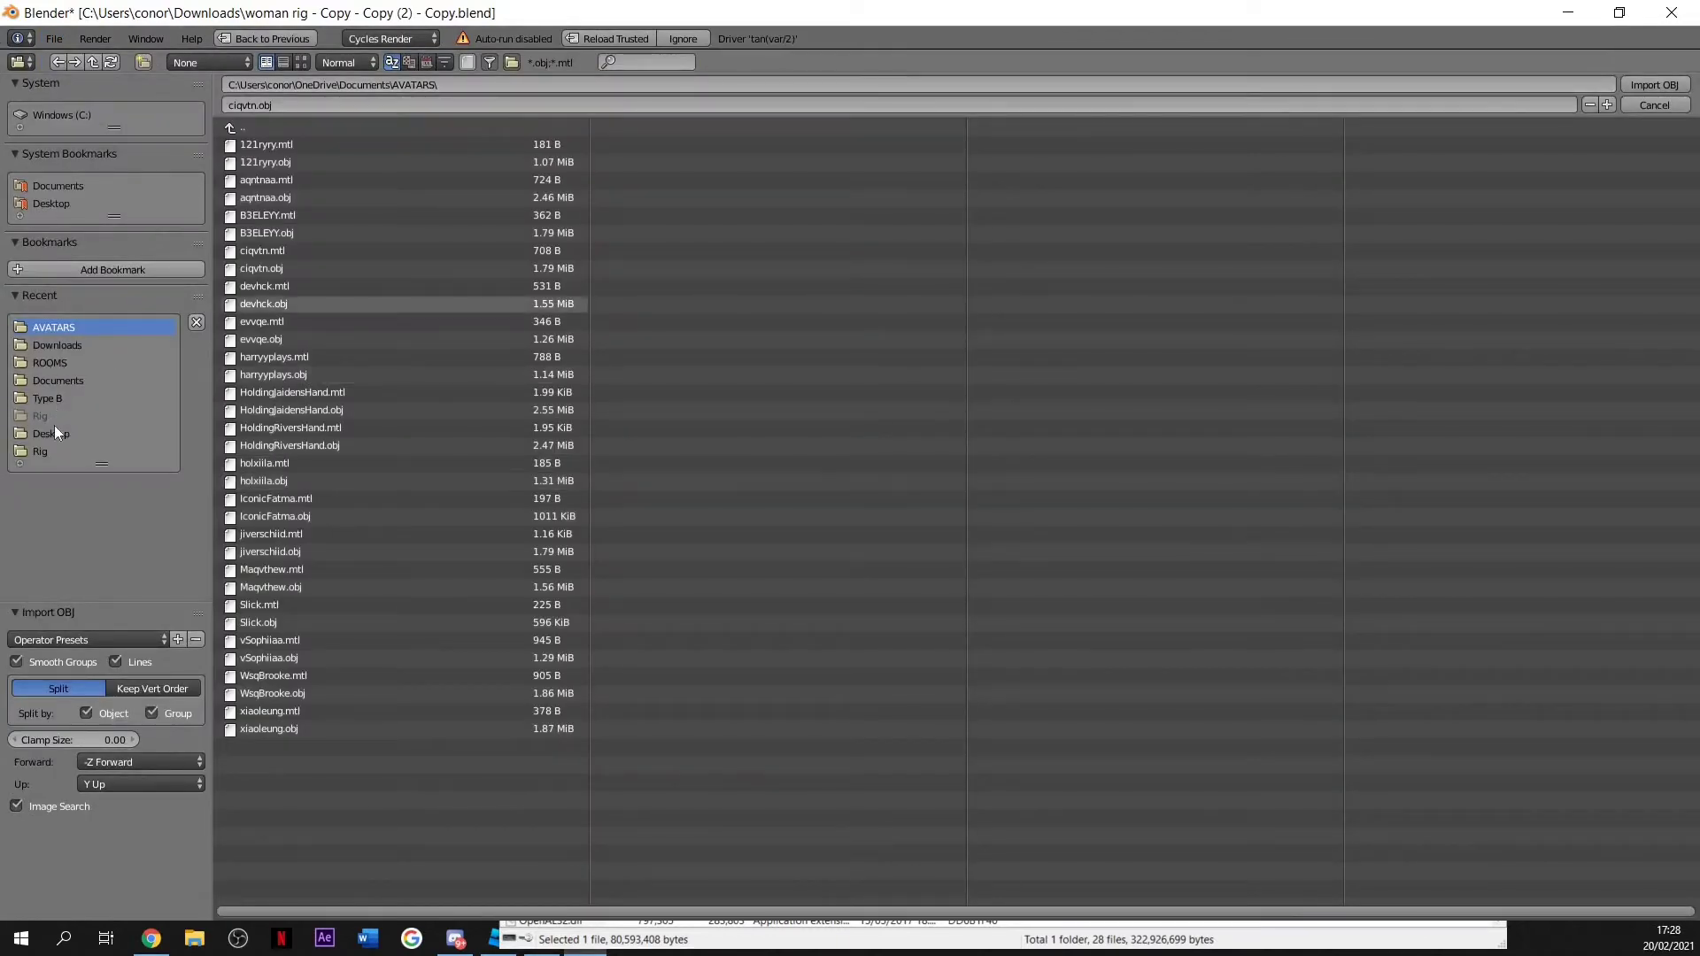
click(50, 363)
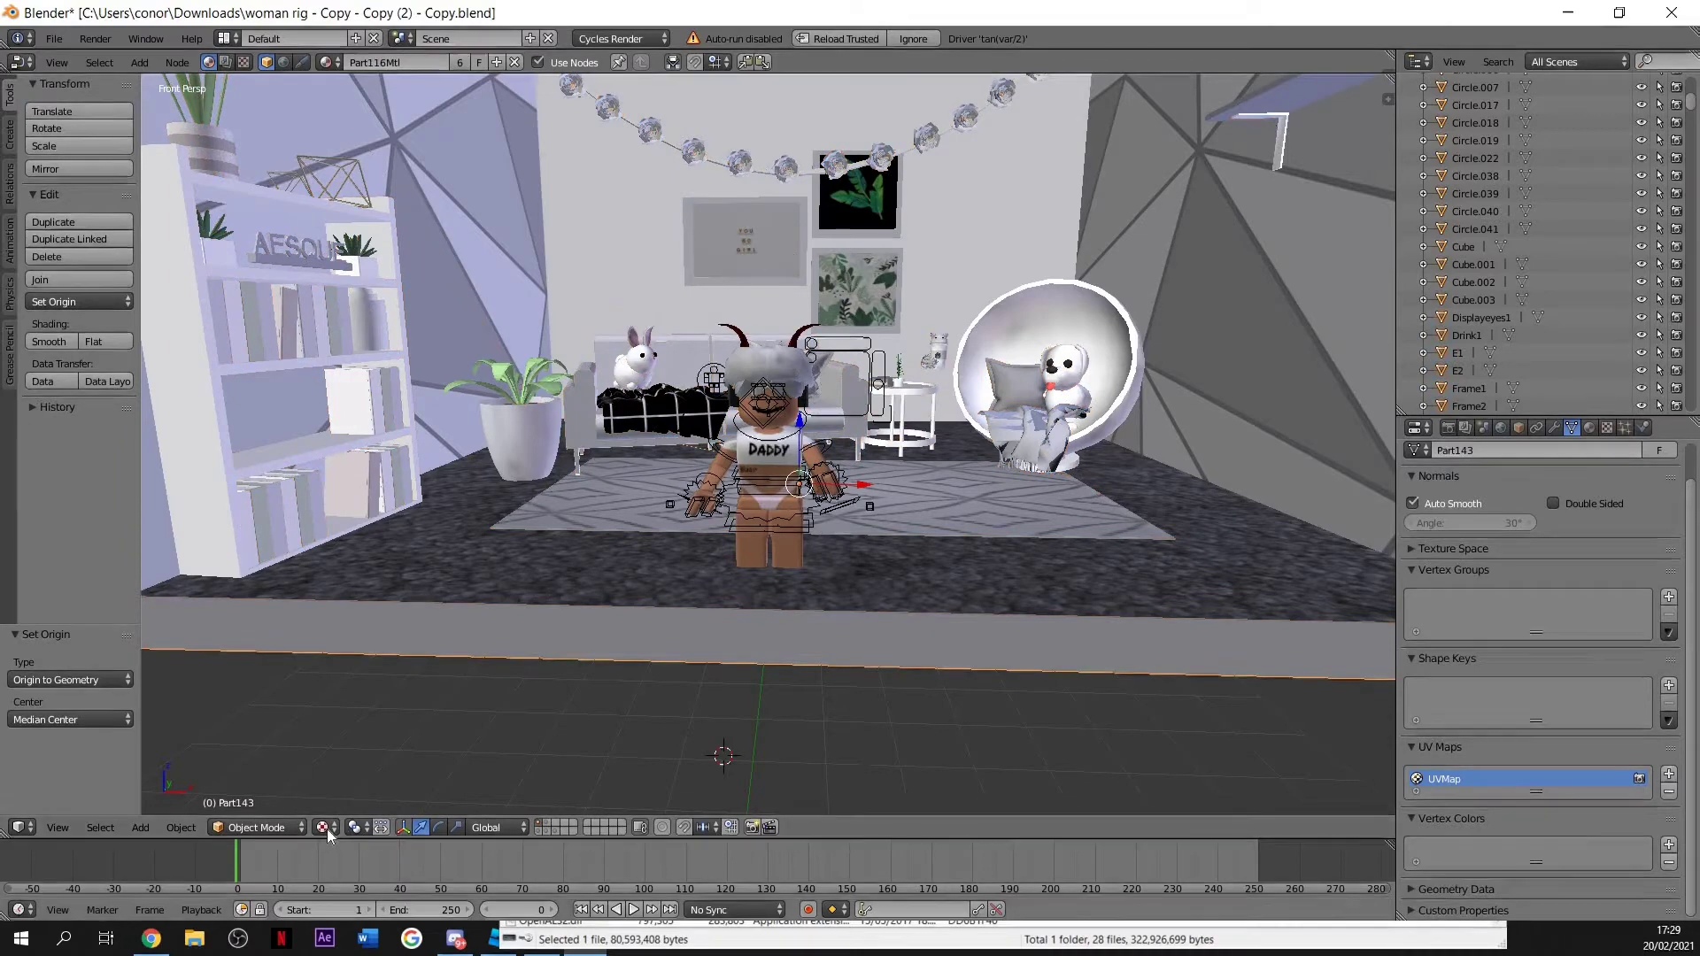
Set the viewport shading to Material.
click(326, 827)
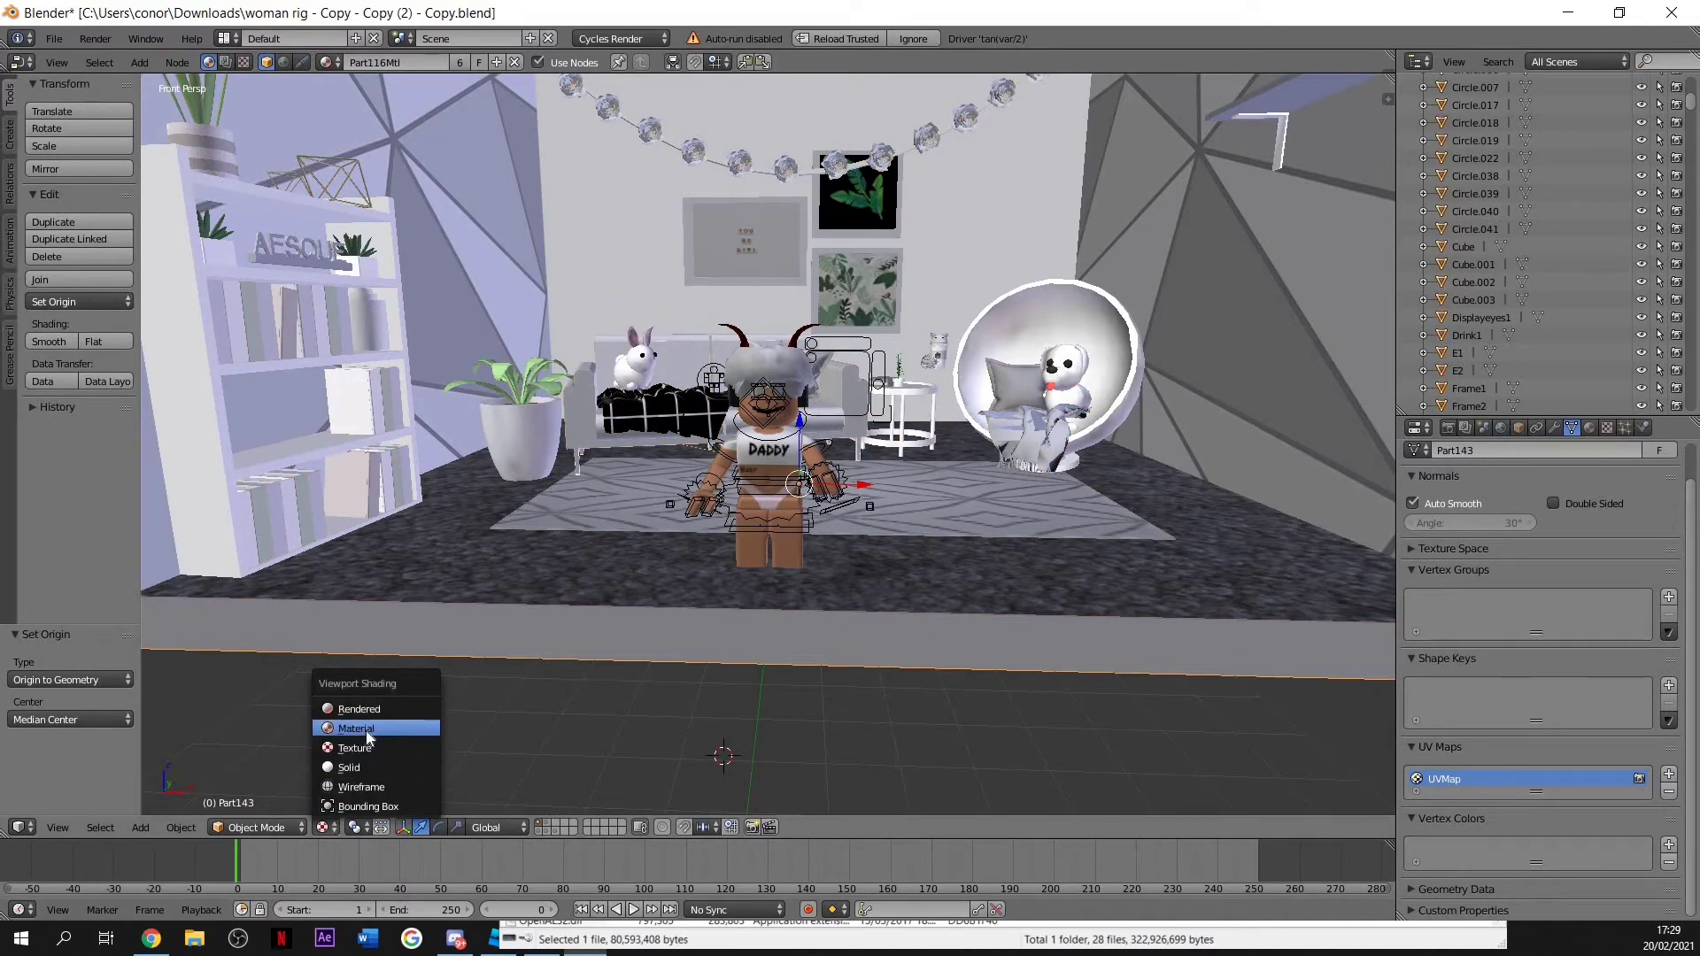
click(366, 731)
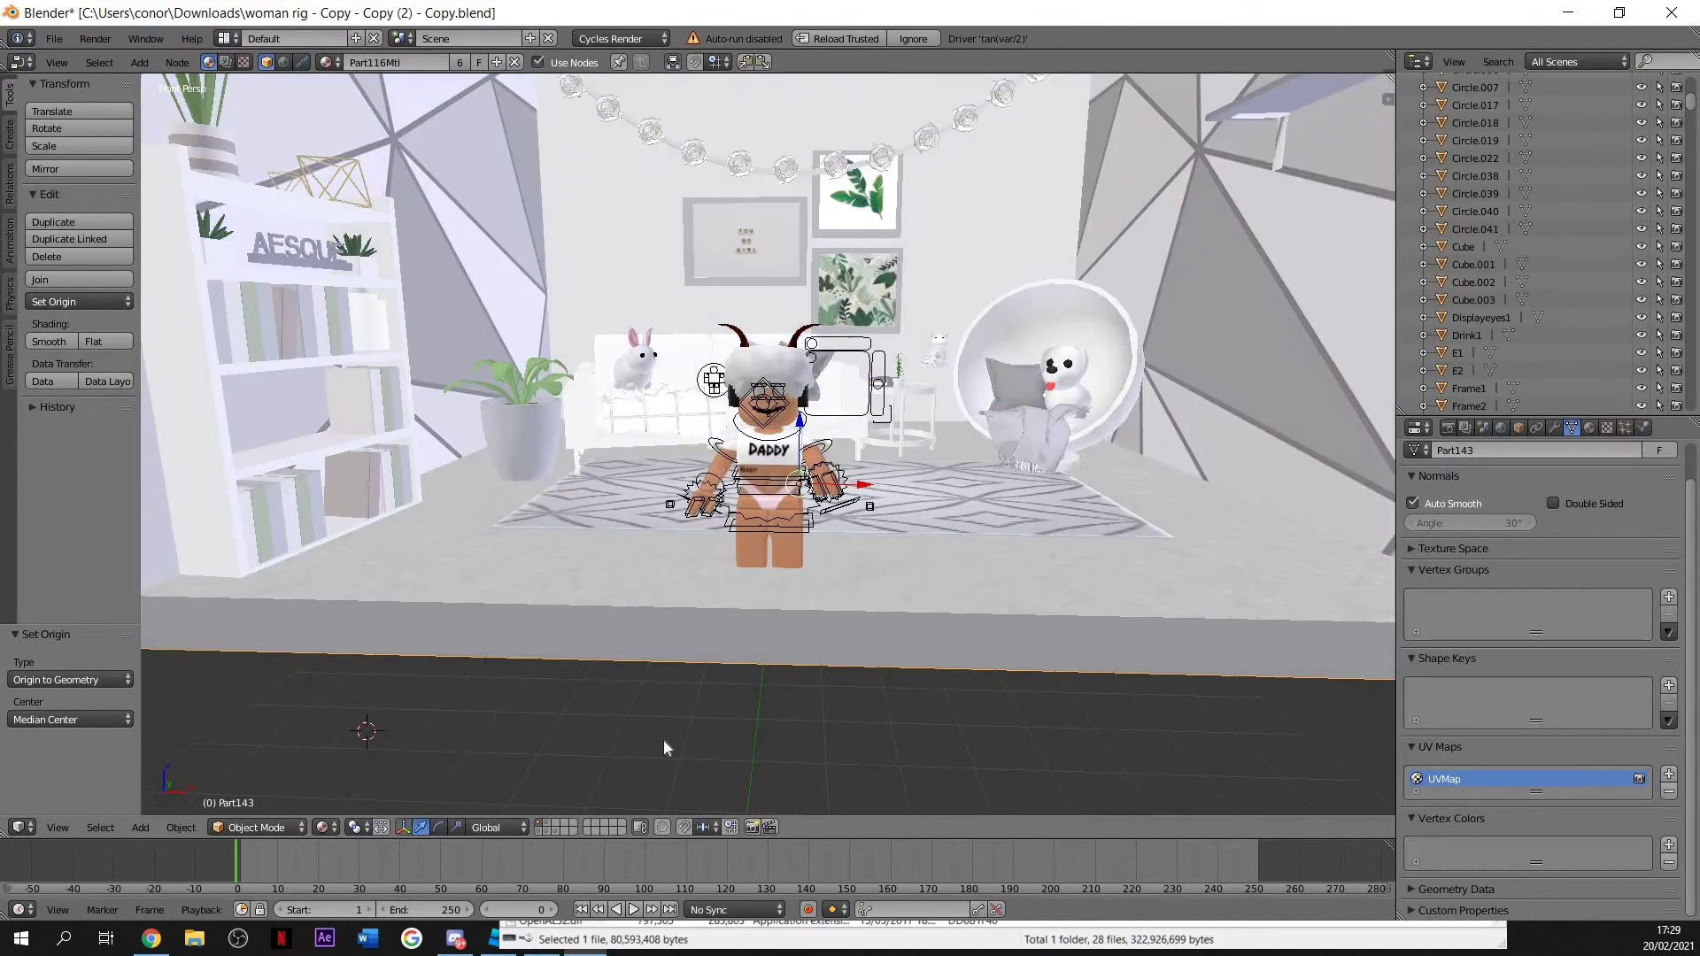
Select the rig together with the head and move them back in front of the sofa, finishing with about -0.255 along Y.
key(shift+f)
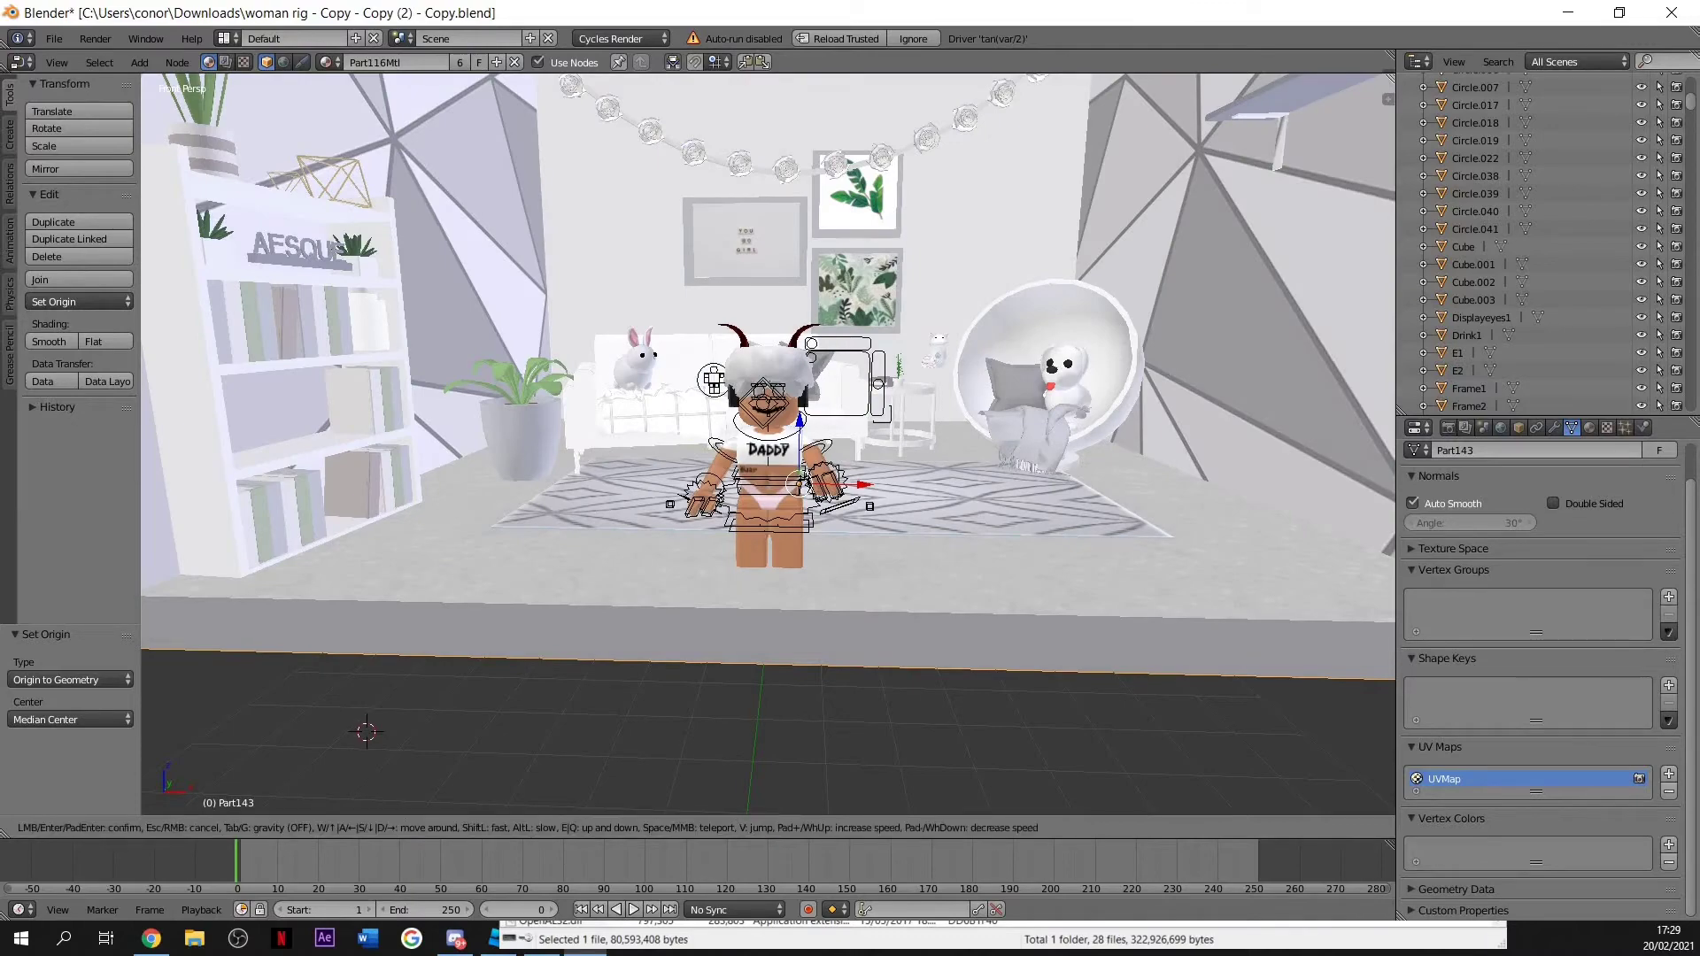
key(w)
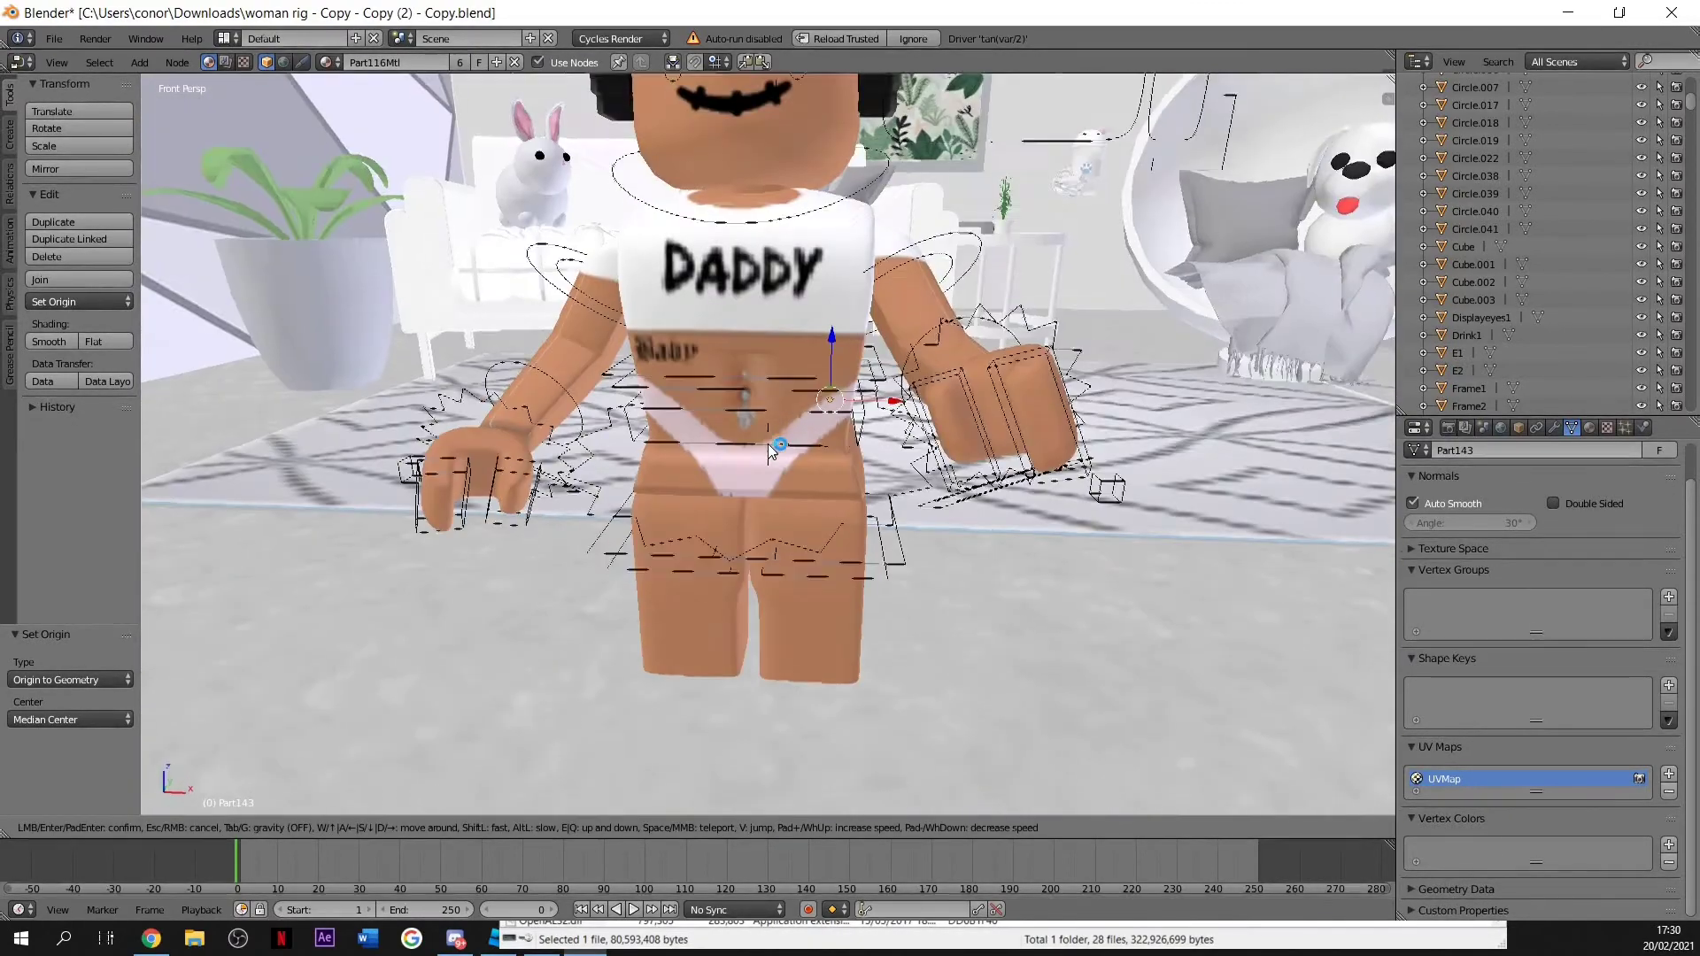
click(771, 449)
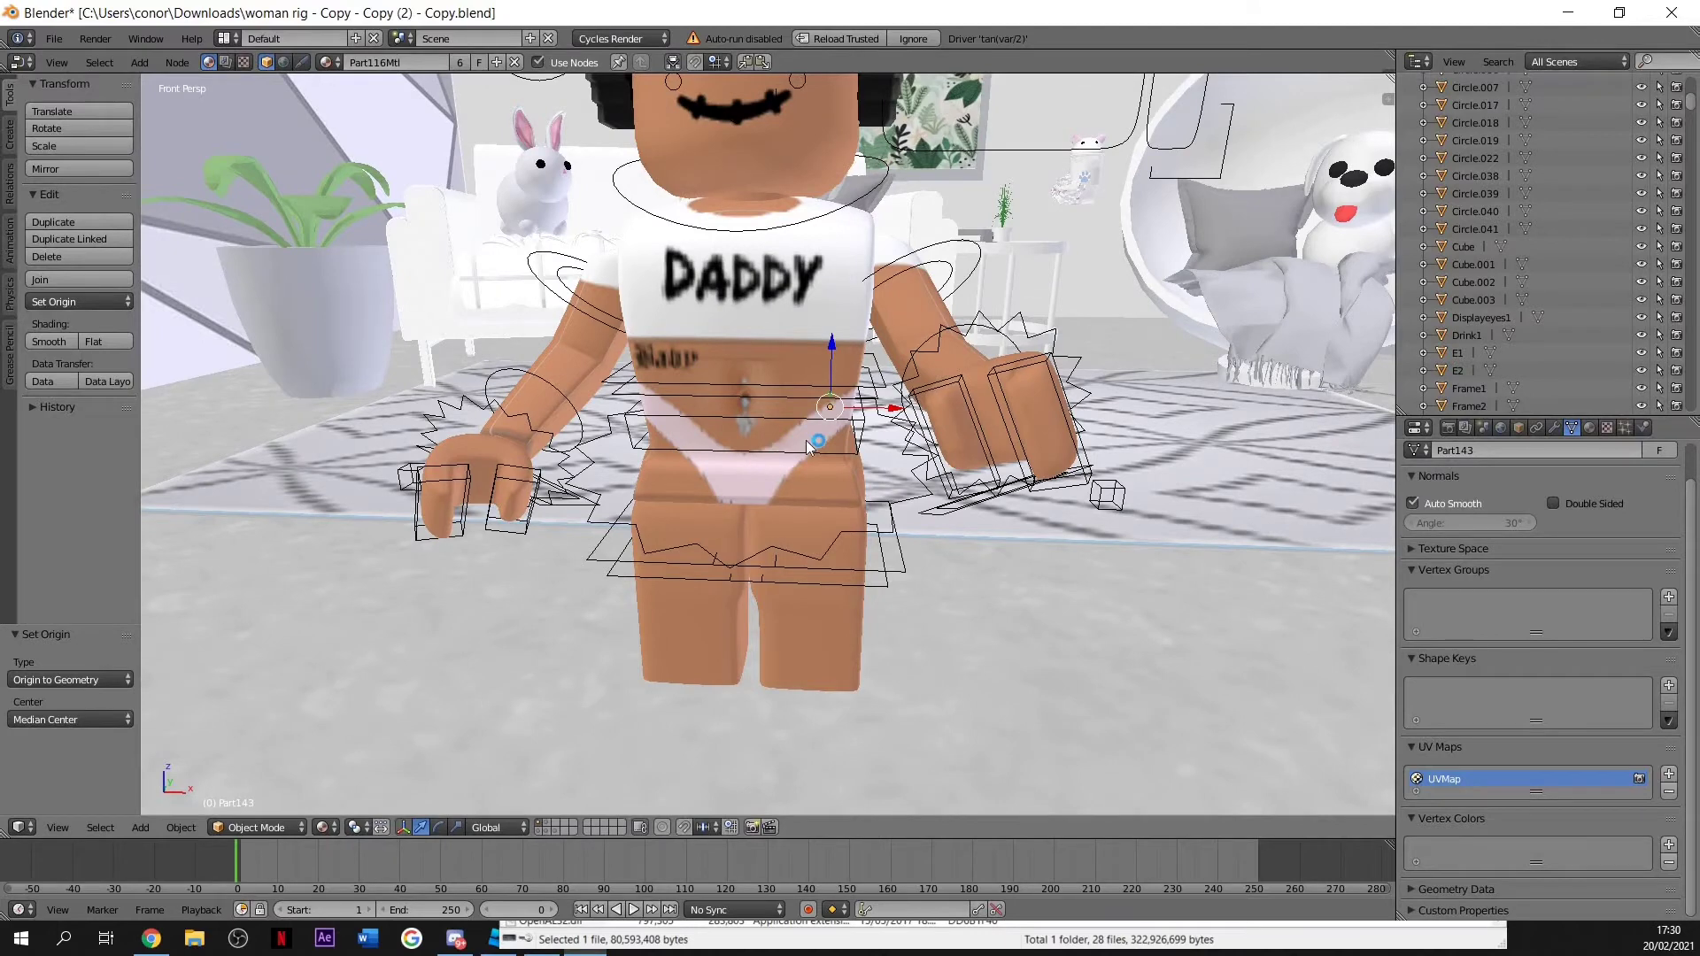
right_click(797, 425)
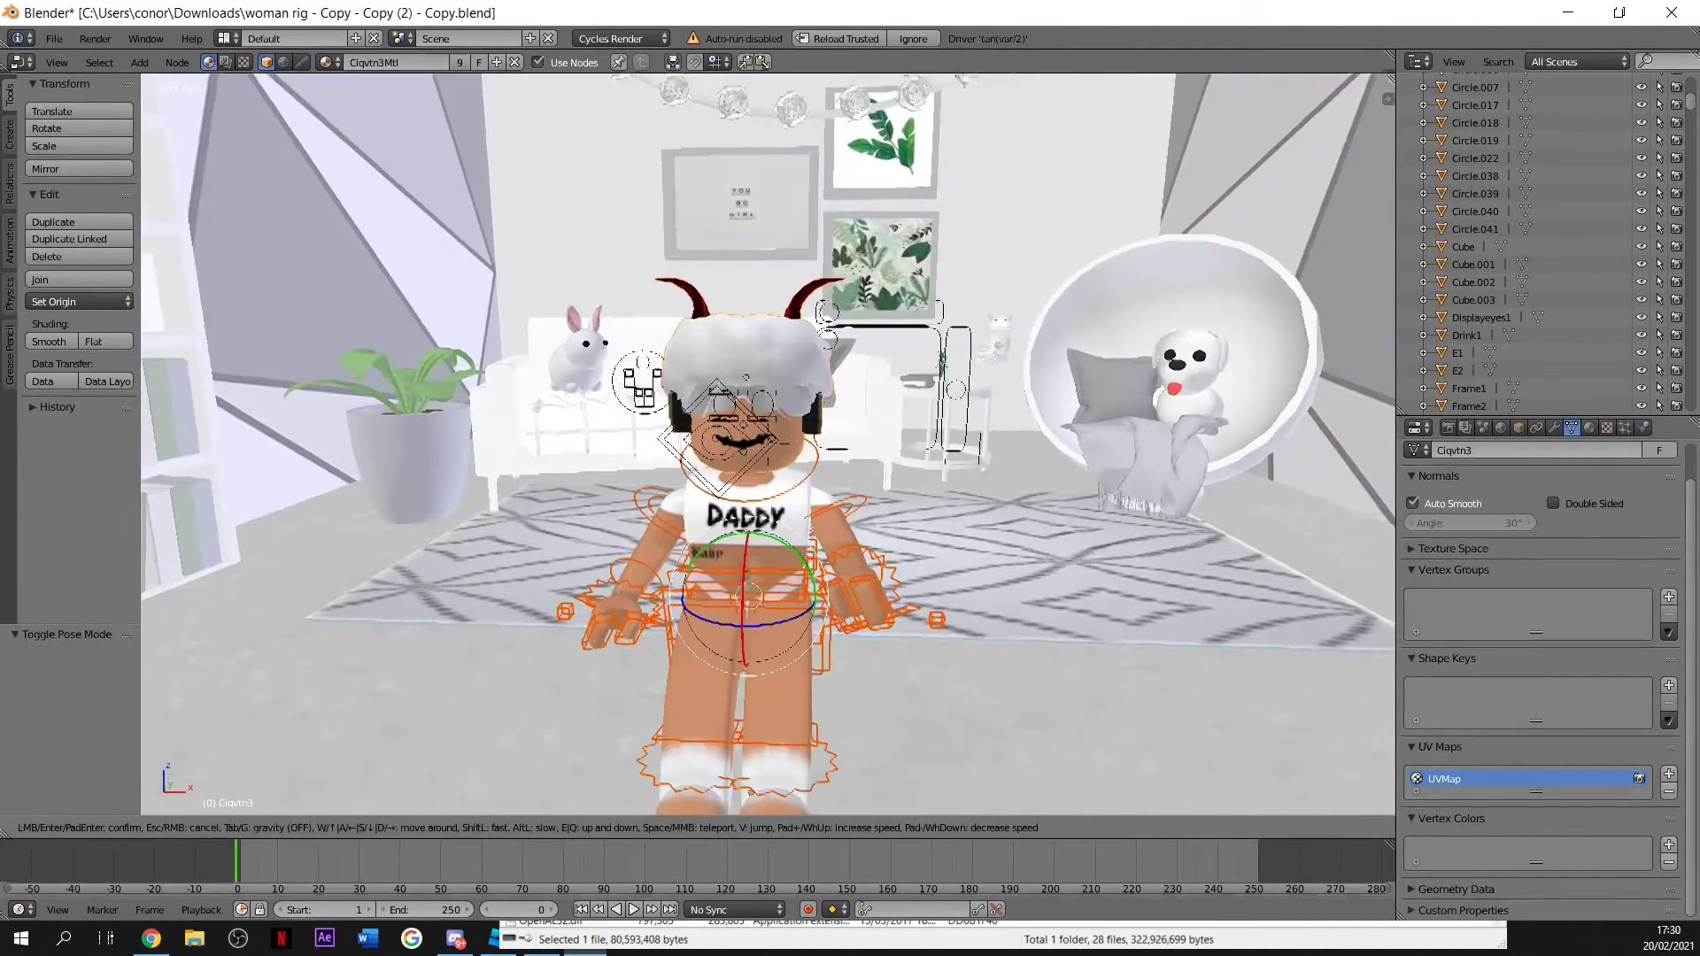
key(w)
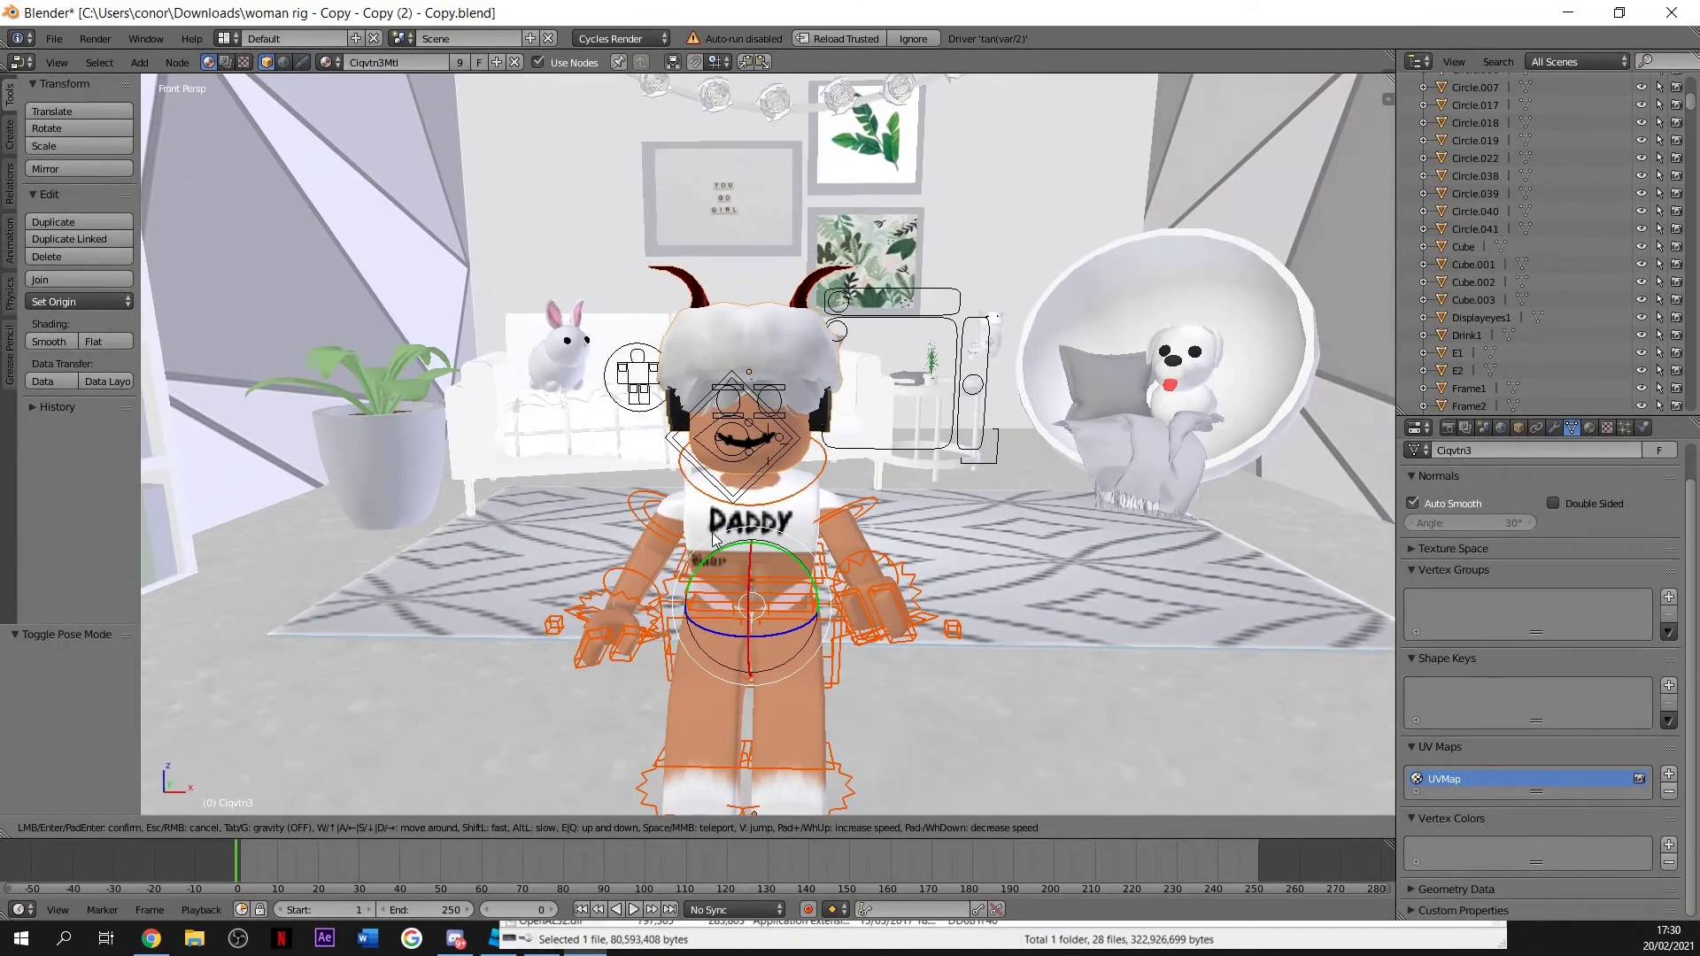
click(769, 445)
click(422, 827)
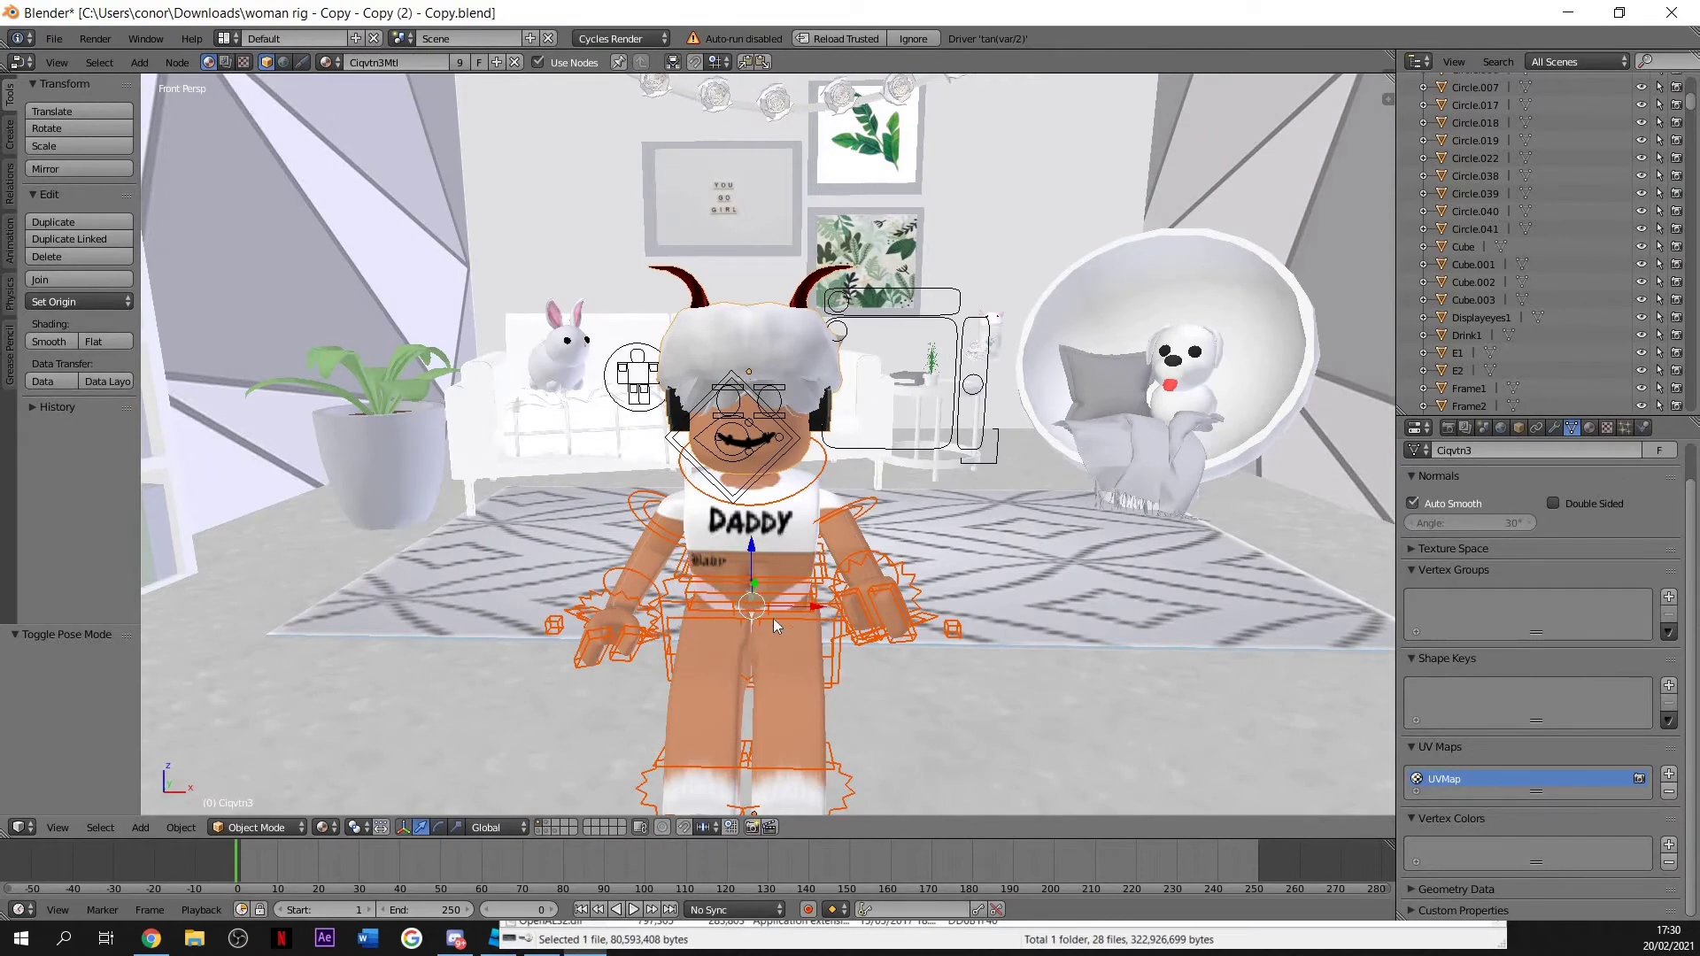
drag(768, 607, 757, 455)
drag(733, 379, 733, 369)
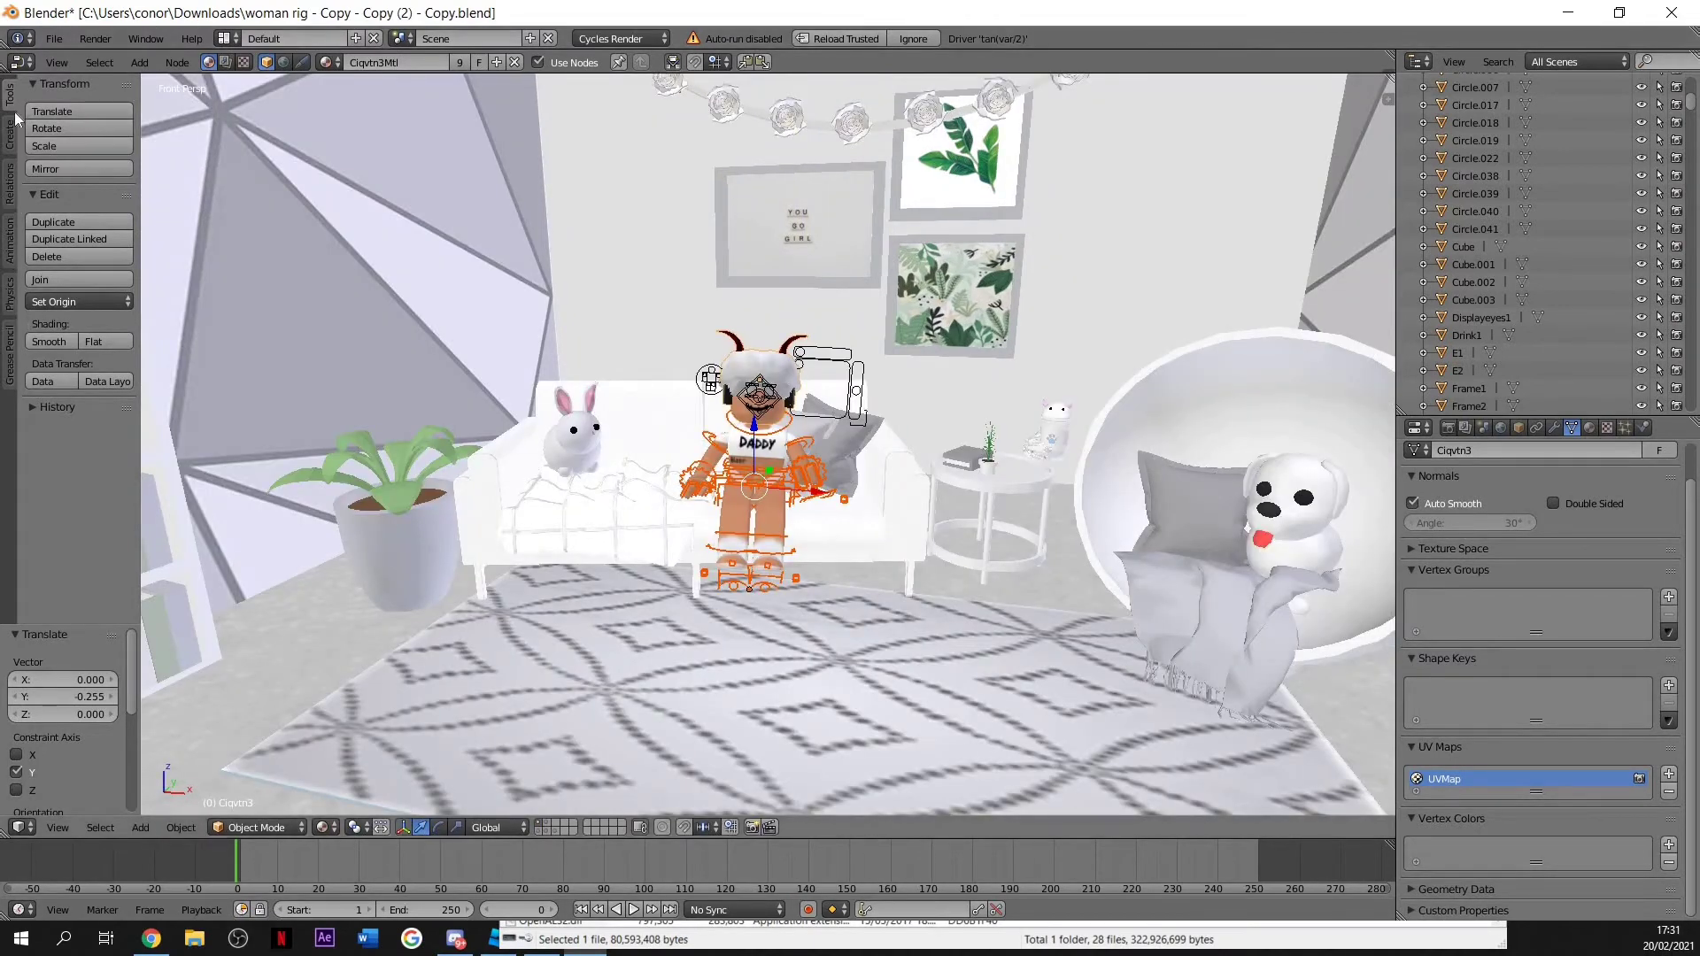
Add a camera, look through it and fly it until it frames the avatar in front of the sofa.
click(9, 135)
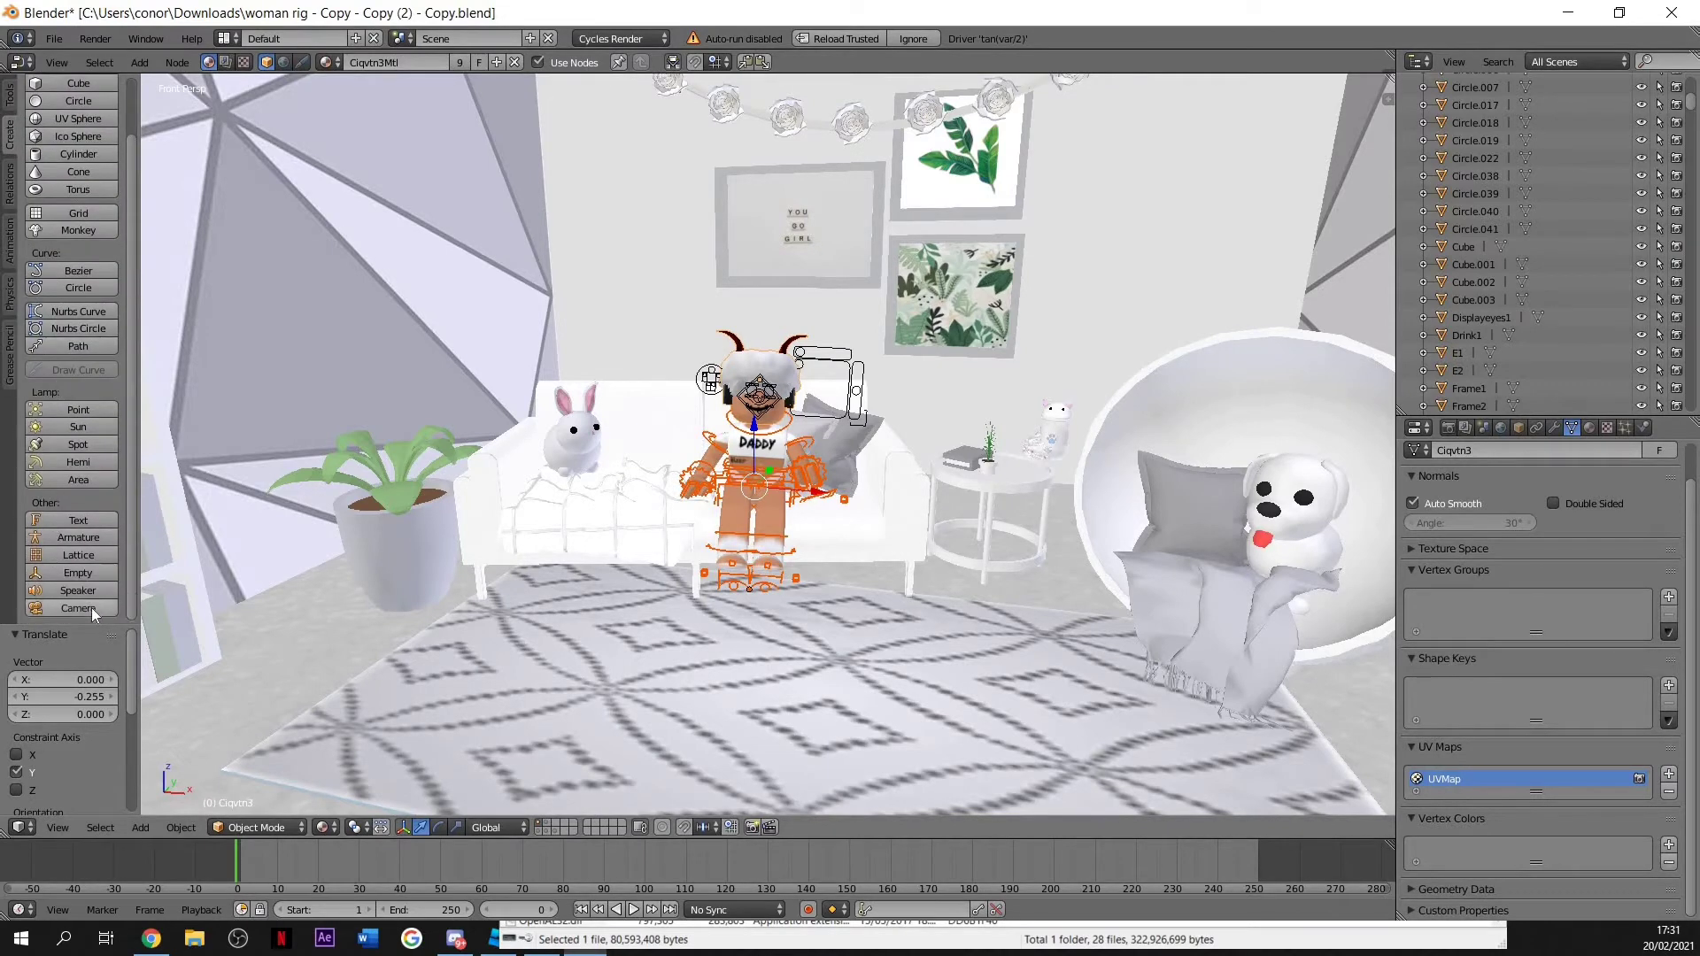
click(92, 607)
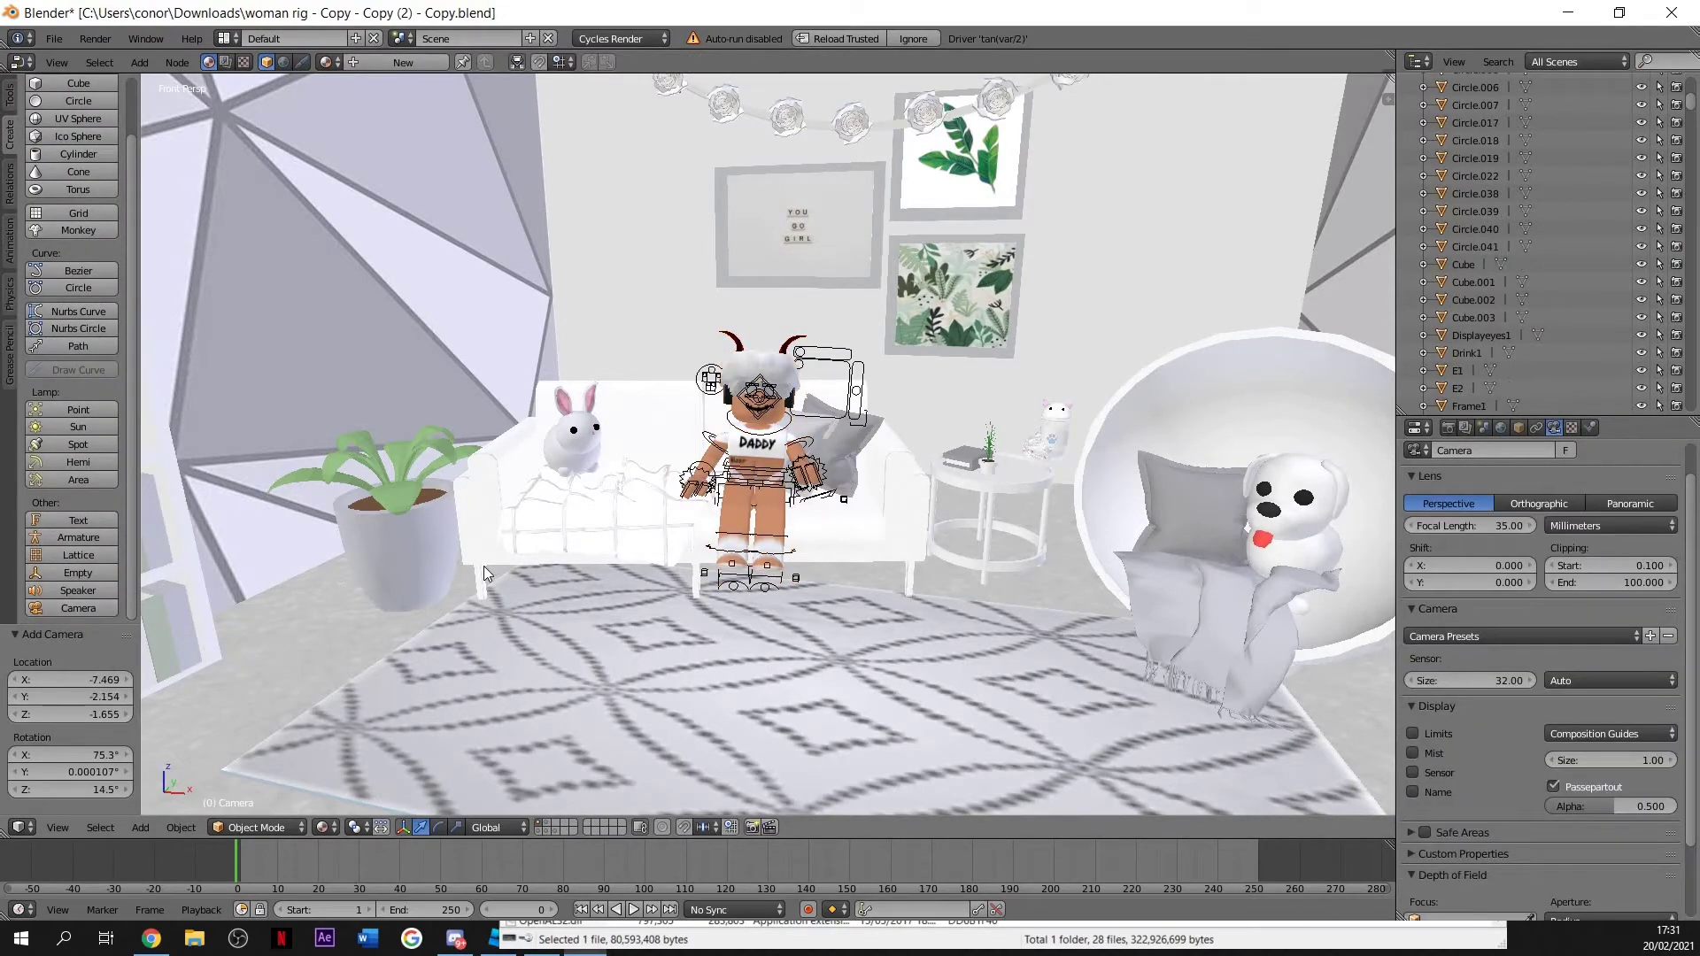
key(KP_0)
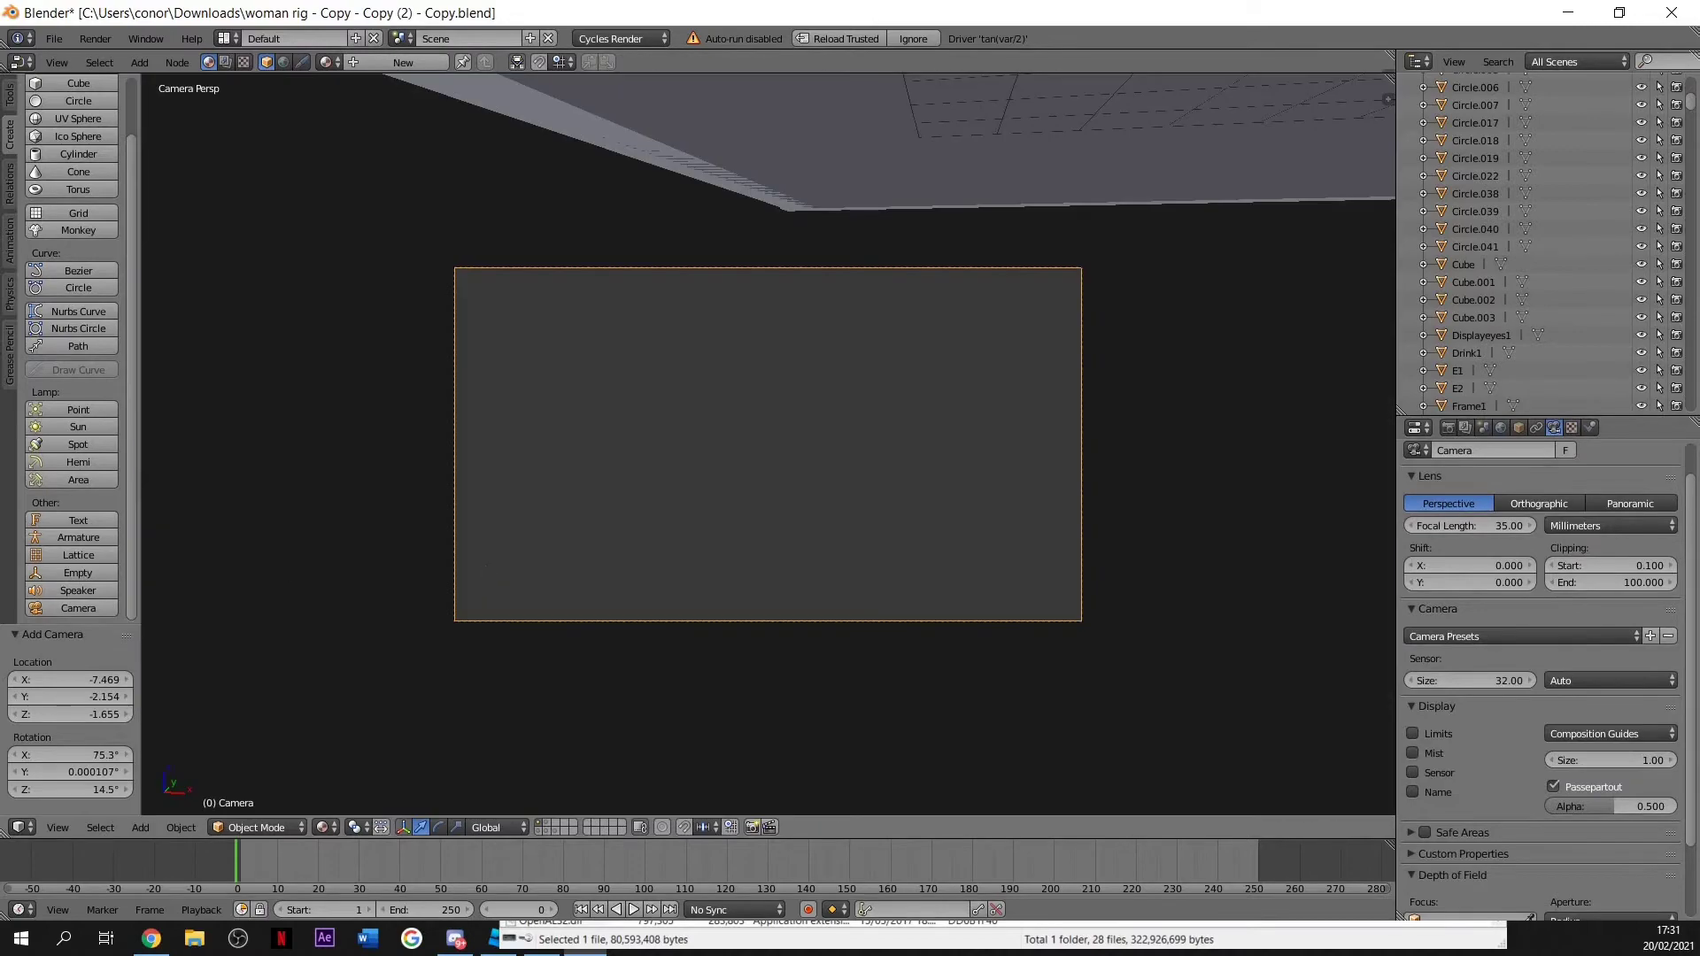
key(shift+f)
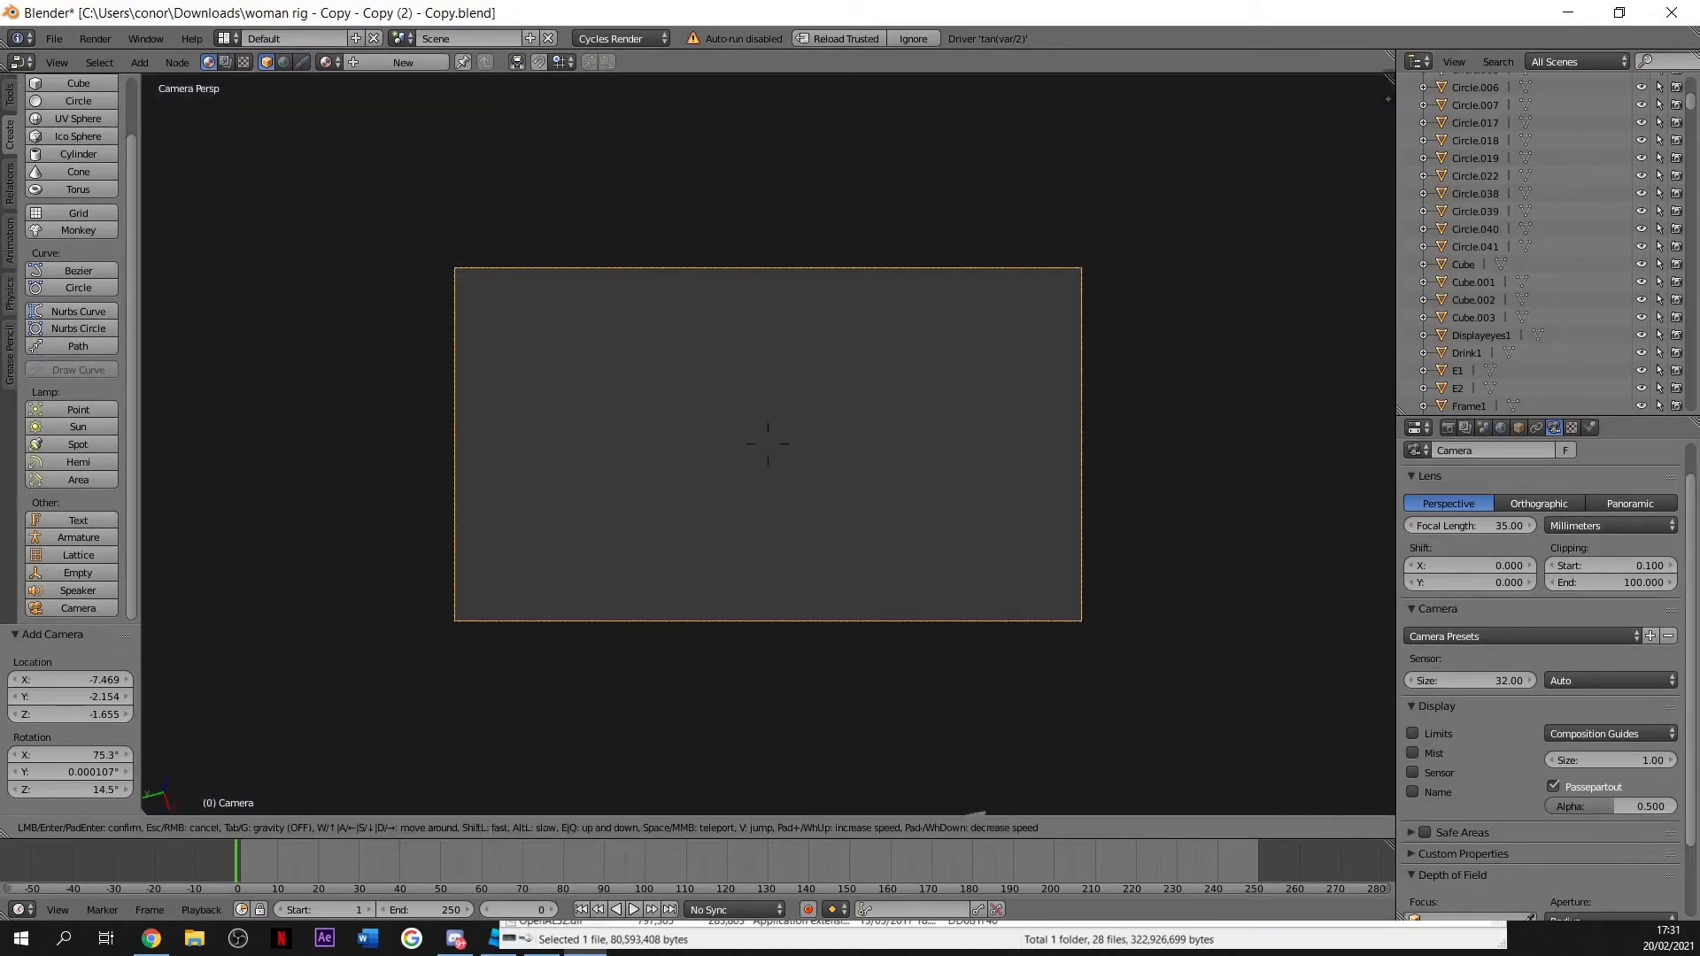
key(w)
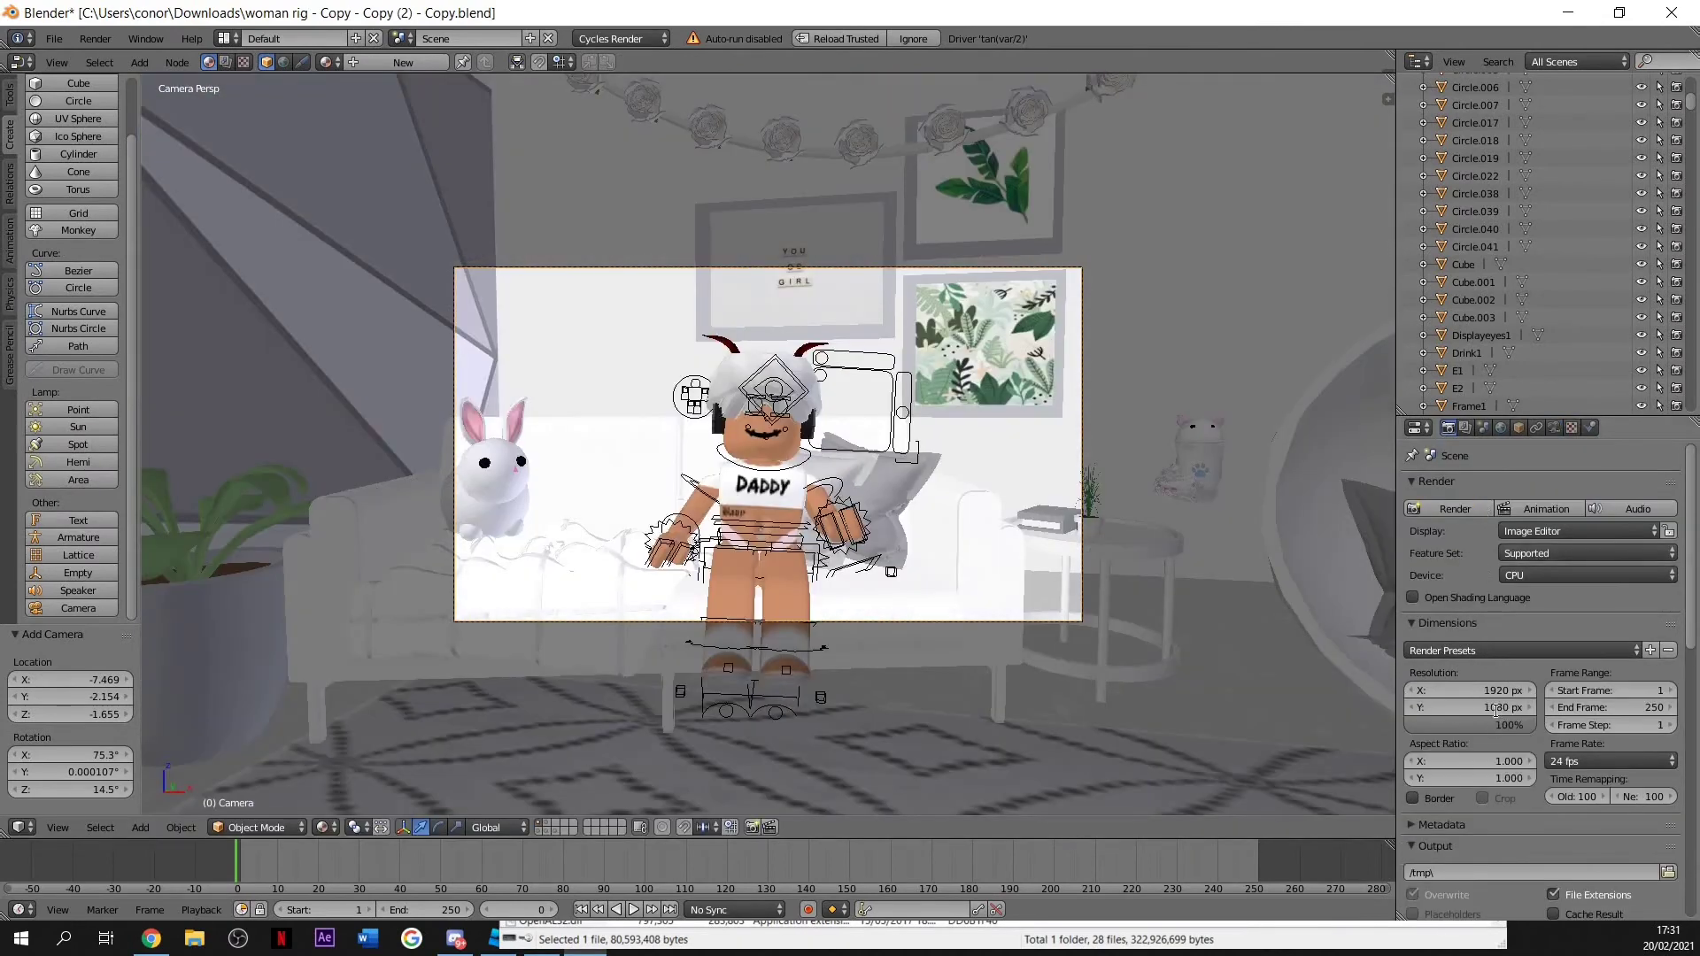
Set the render resolution to a portrait format of 1080 px by 1920 px.
click(1496, 709)
key(BackSpace)
text(1920)
key(Return)
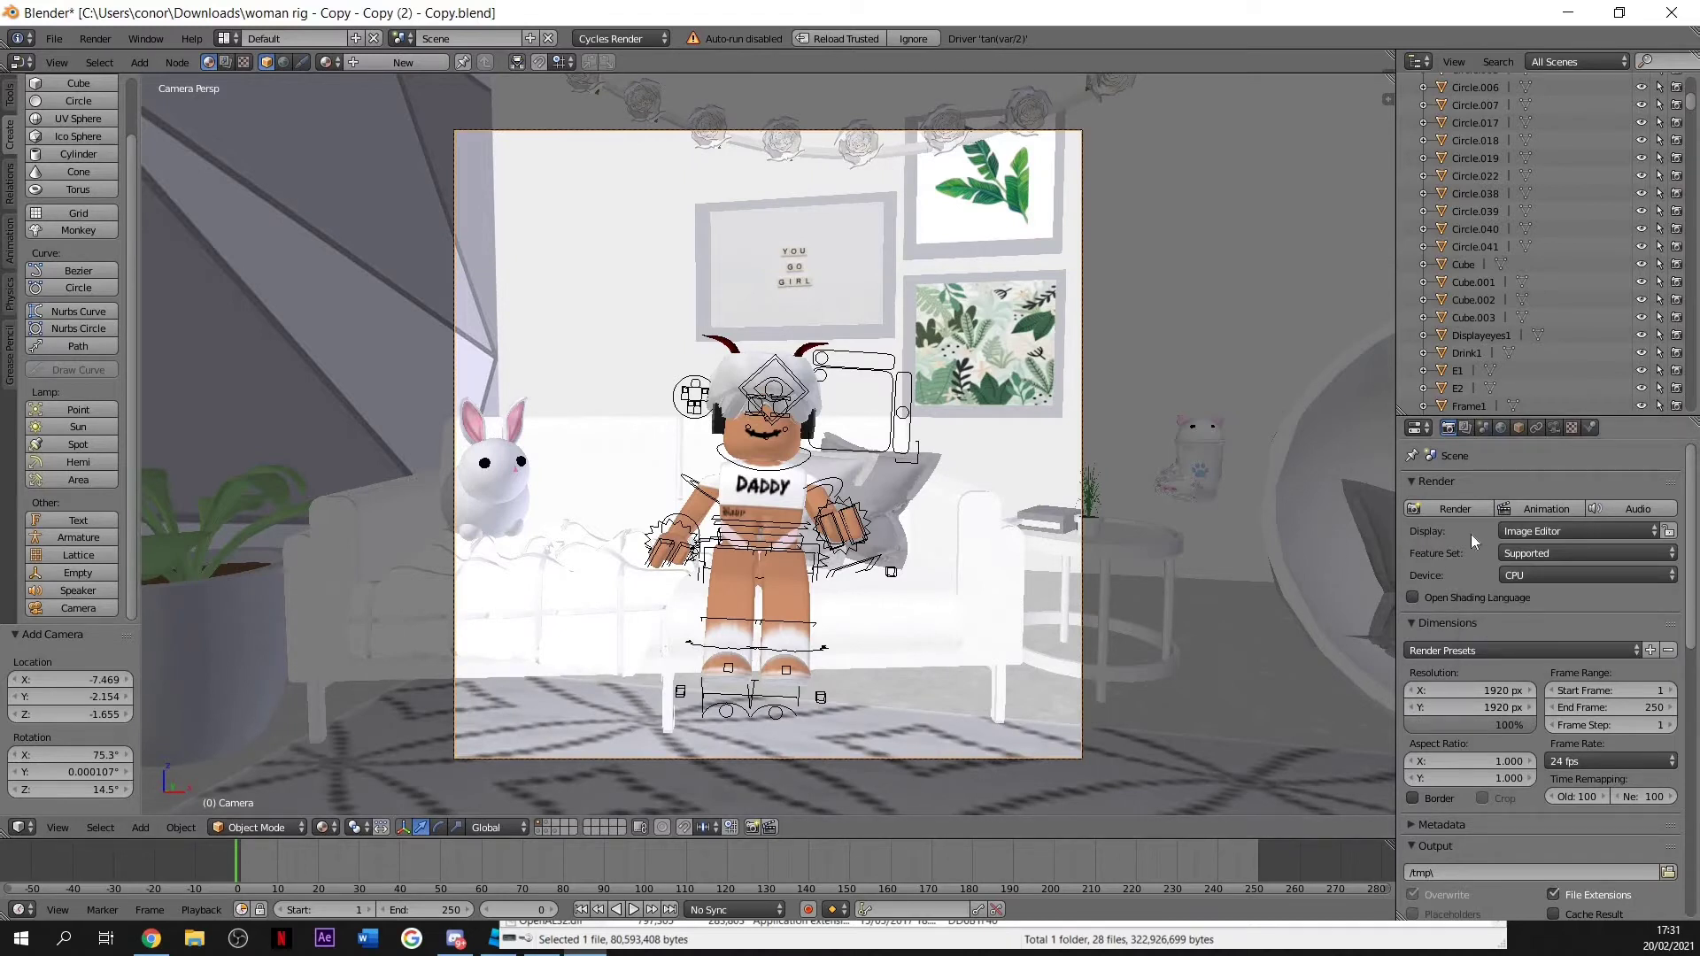
Enable ambient occlusion for the world and use an Environment Texture as the background color of its surface.
click(1467, 428)
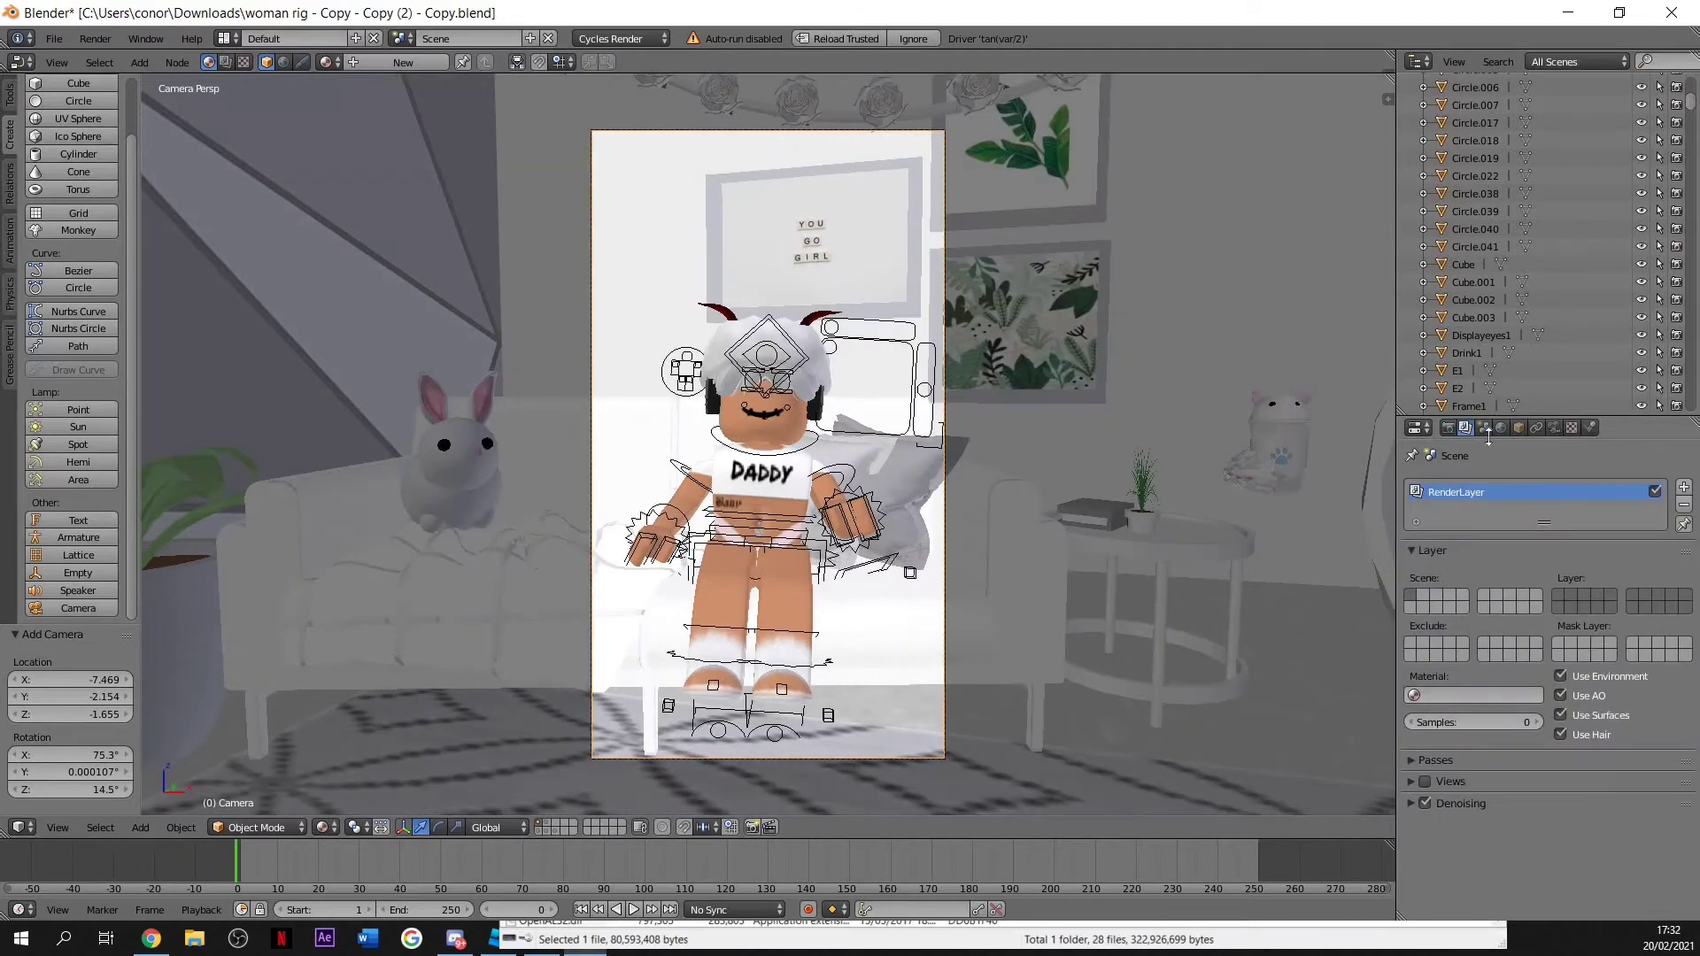
click(1484, 428)
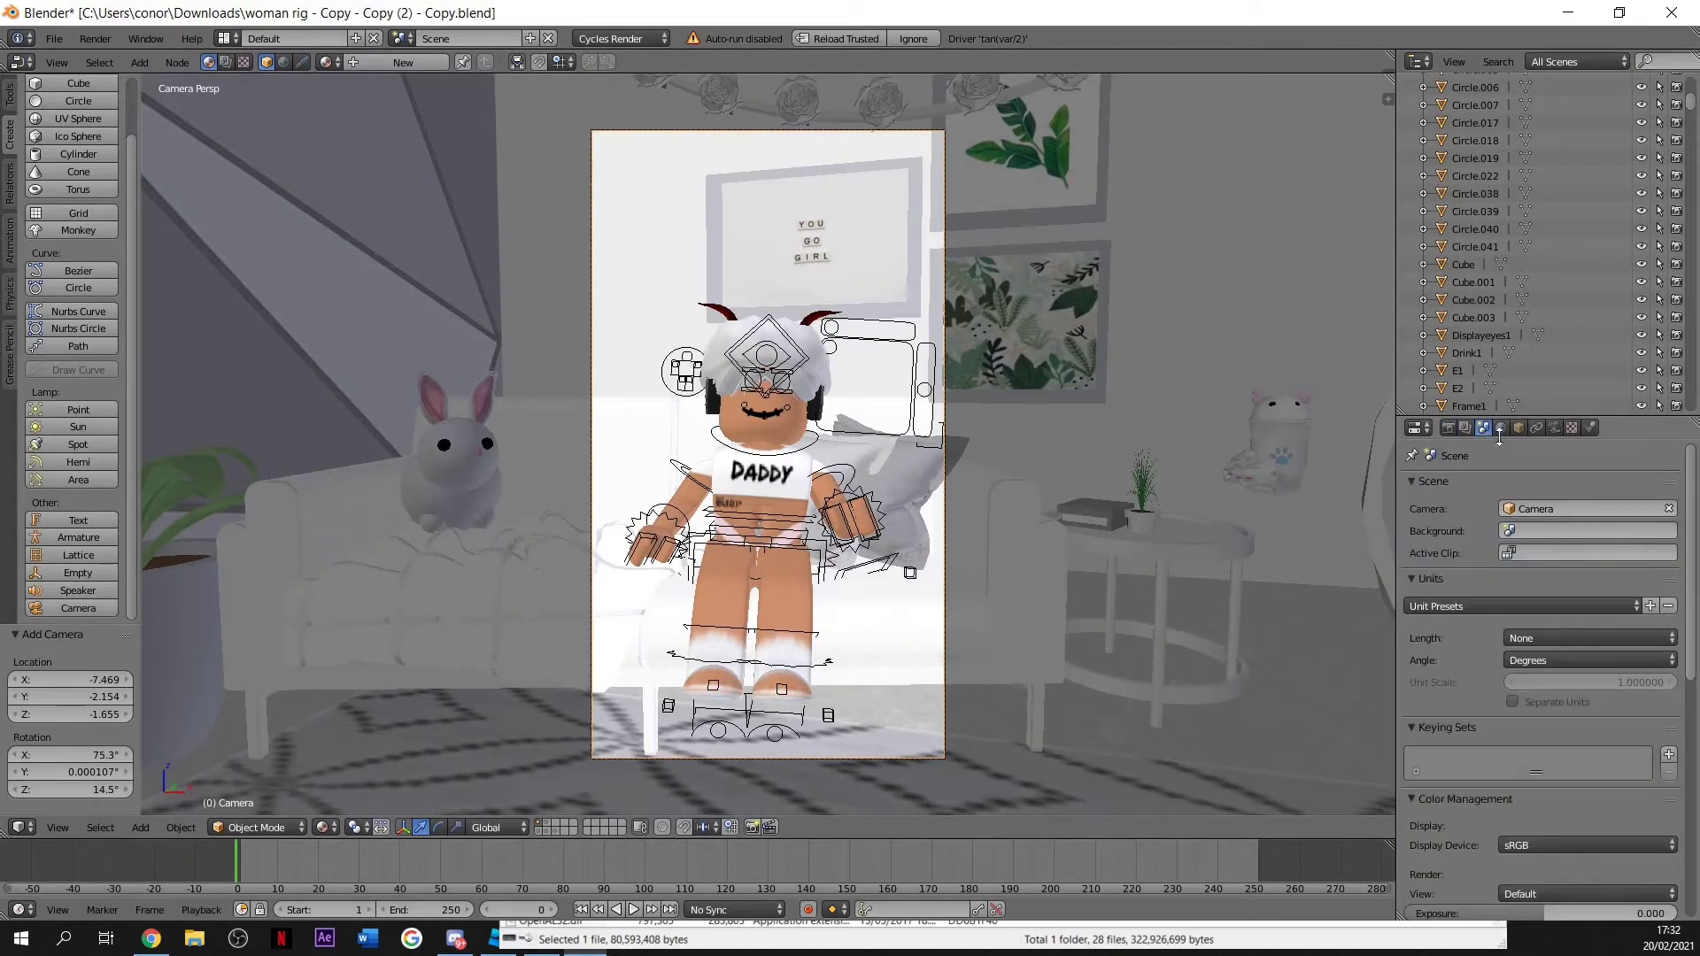
click(1502, 428)
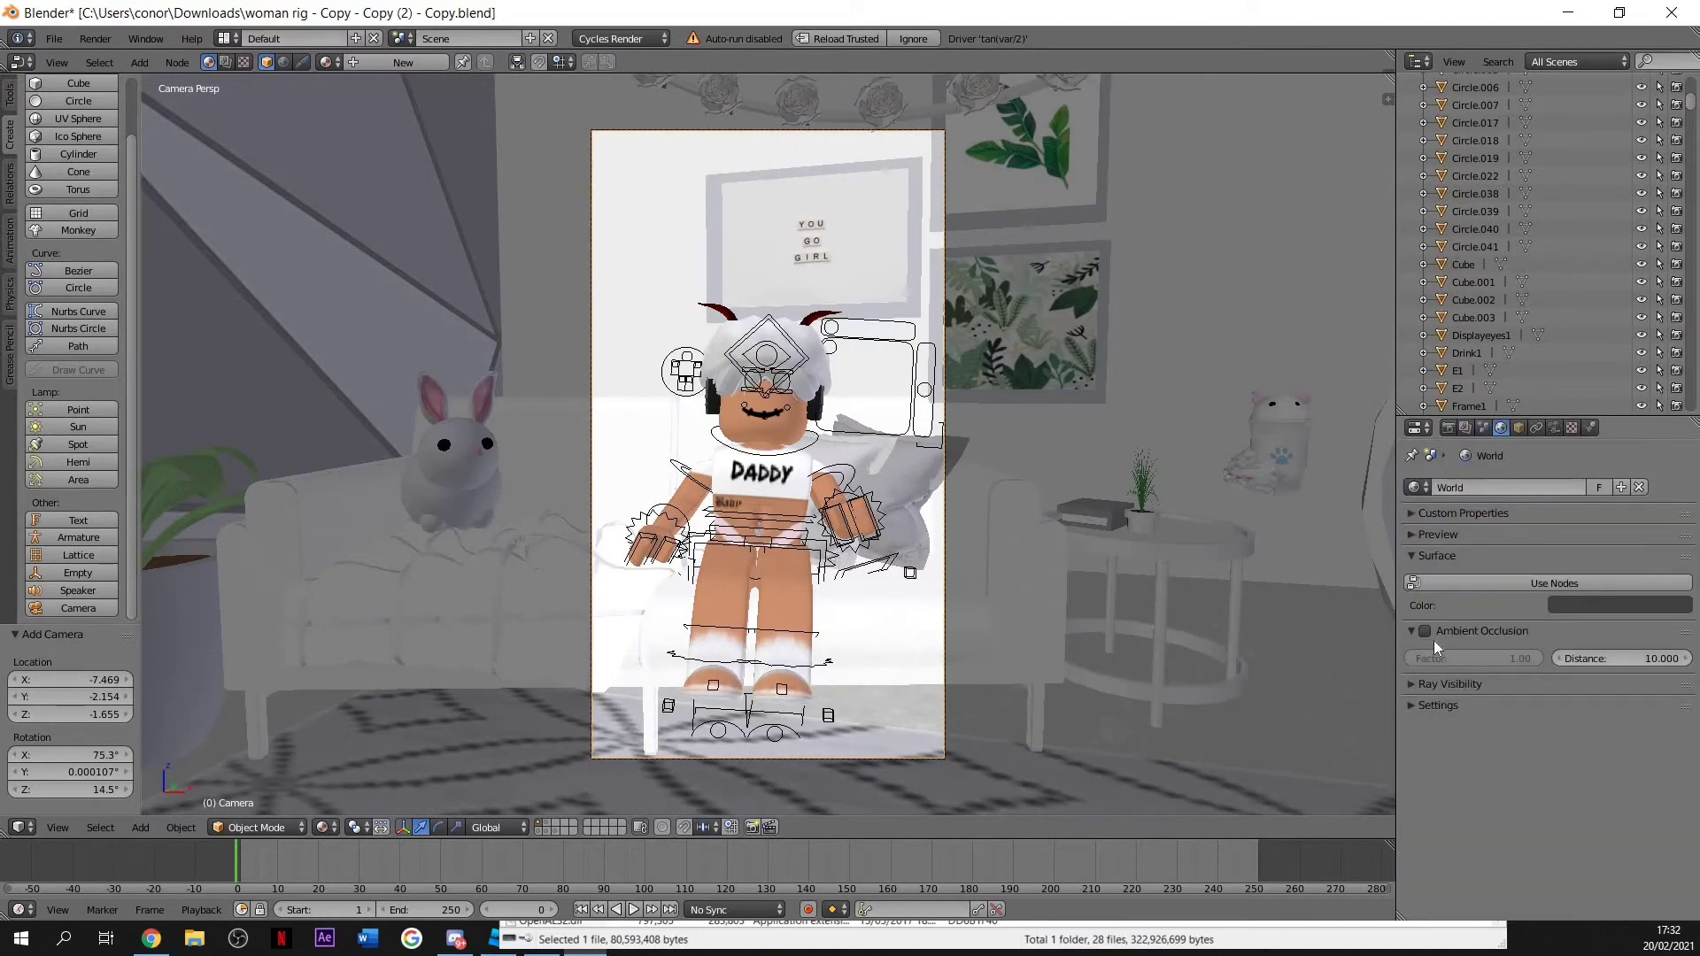
click(1585, 583)
click(1681, 615)
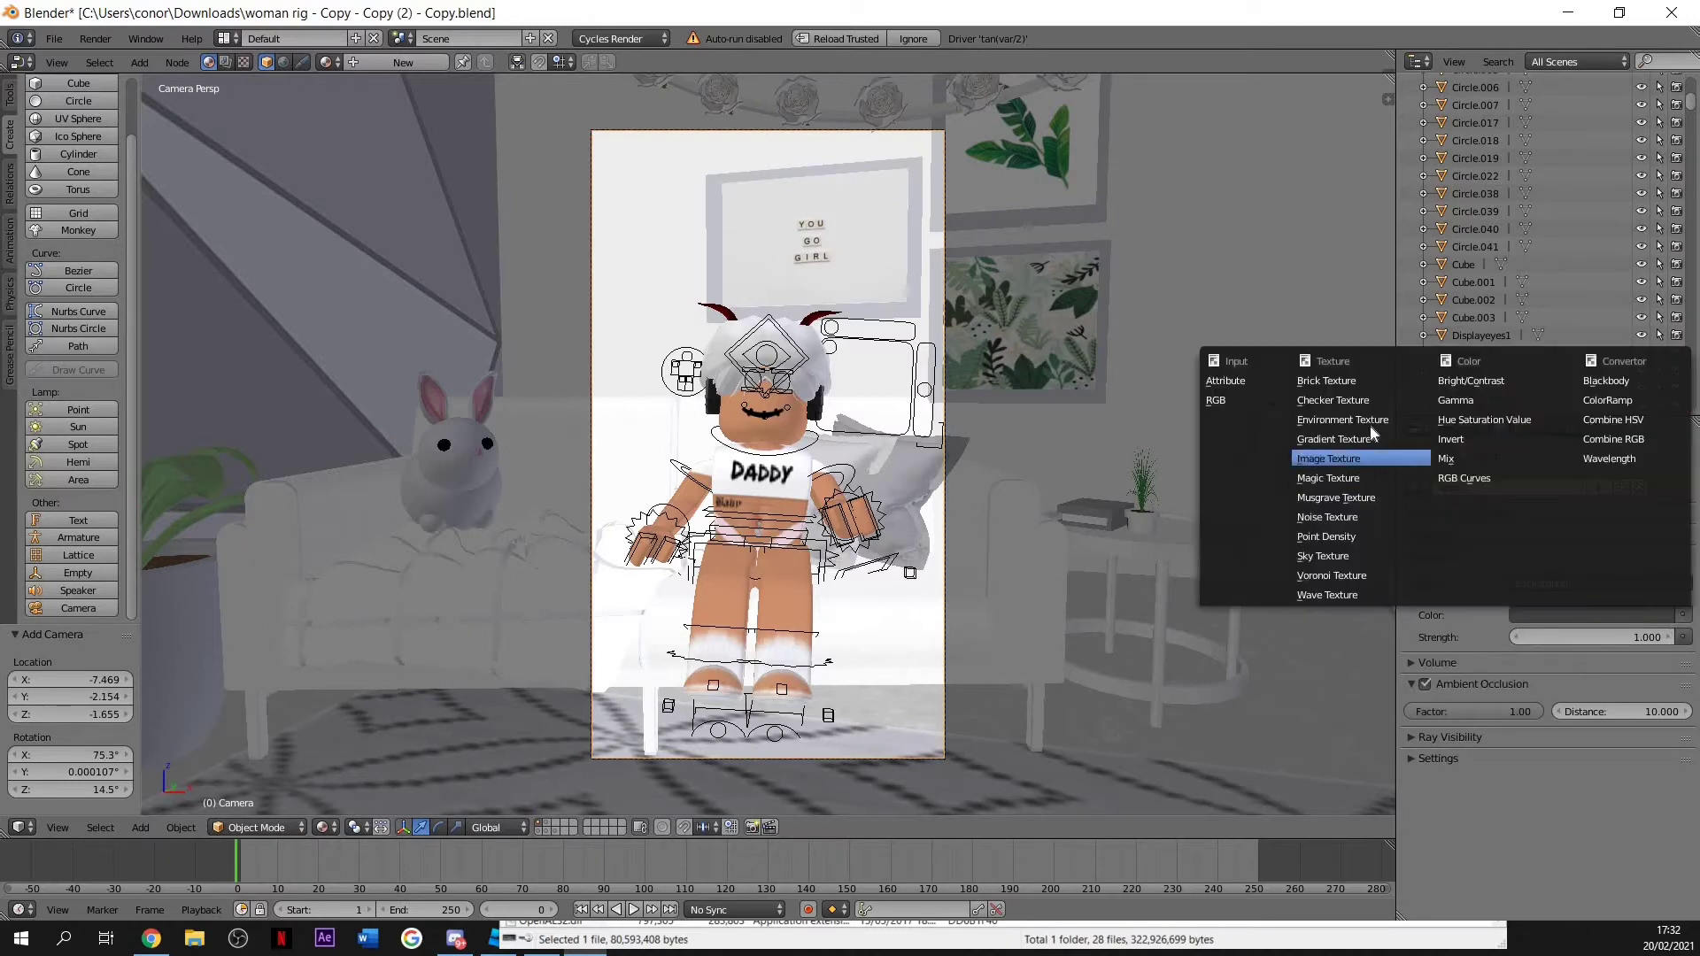
click(1369, 420)
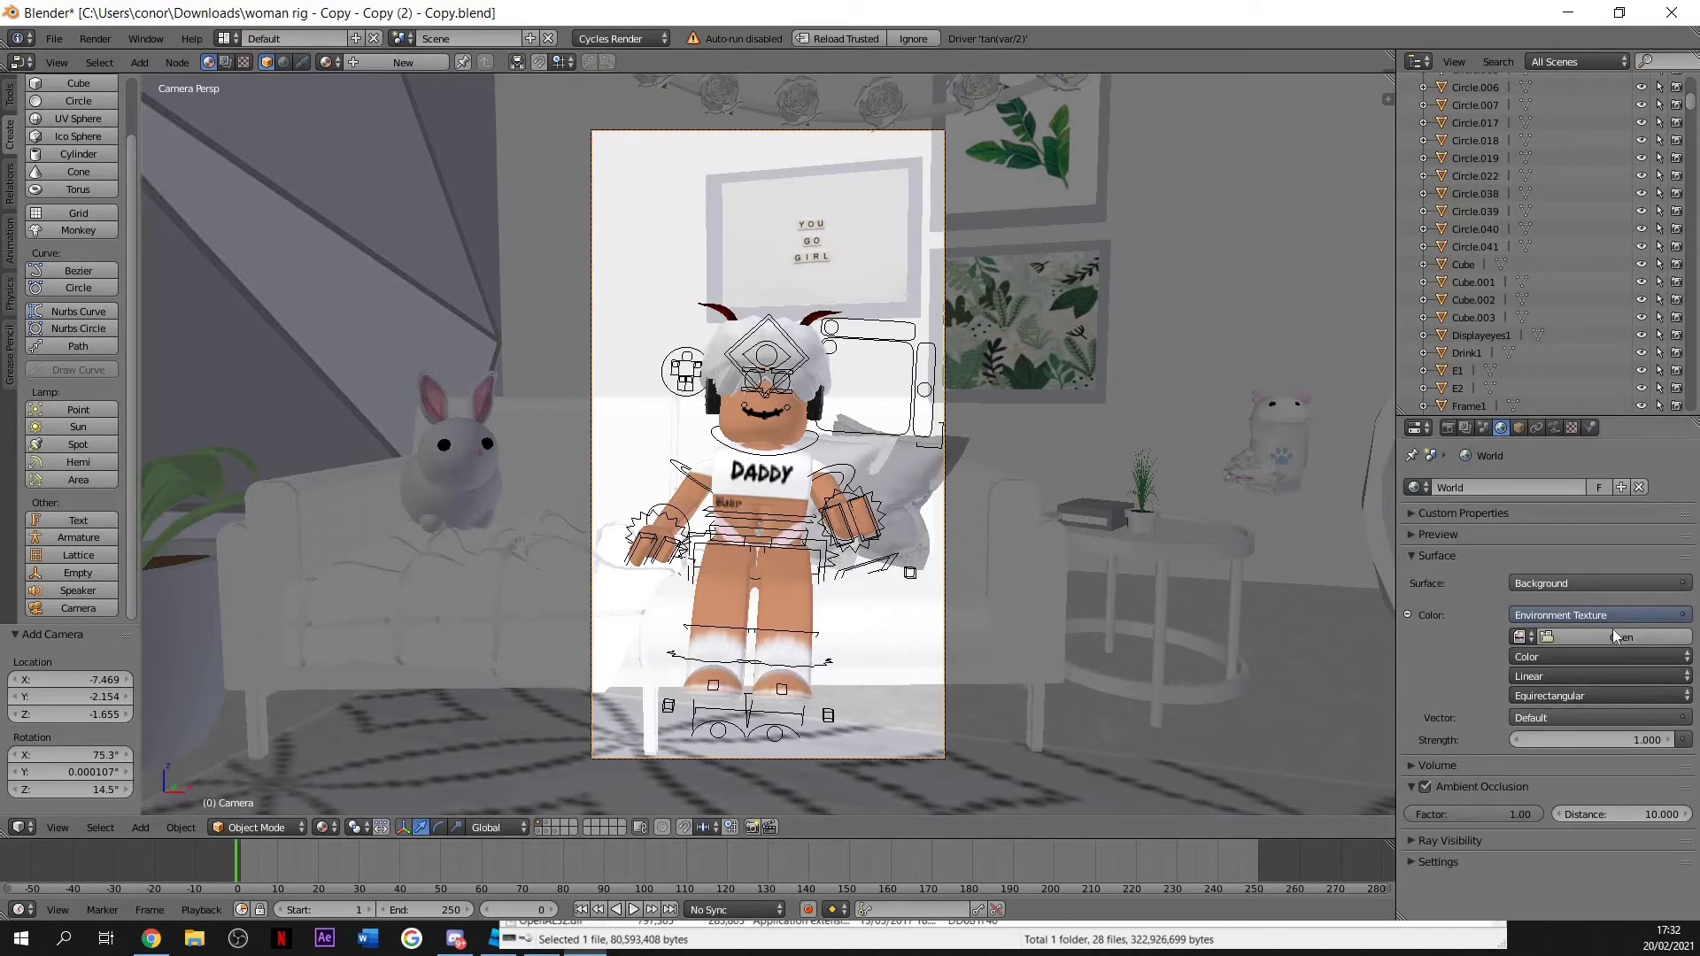
Start opening an image for the environment texture and look through the Downloads folder in File Explorer for an HDR file.
click(1614, 631)
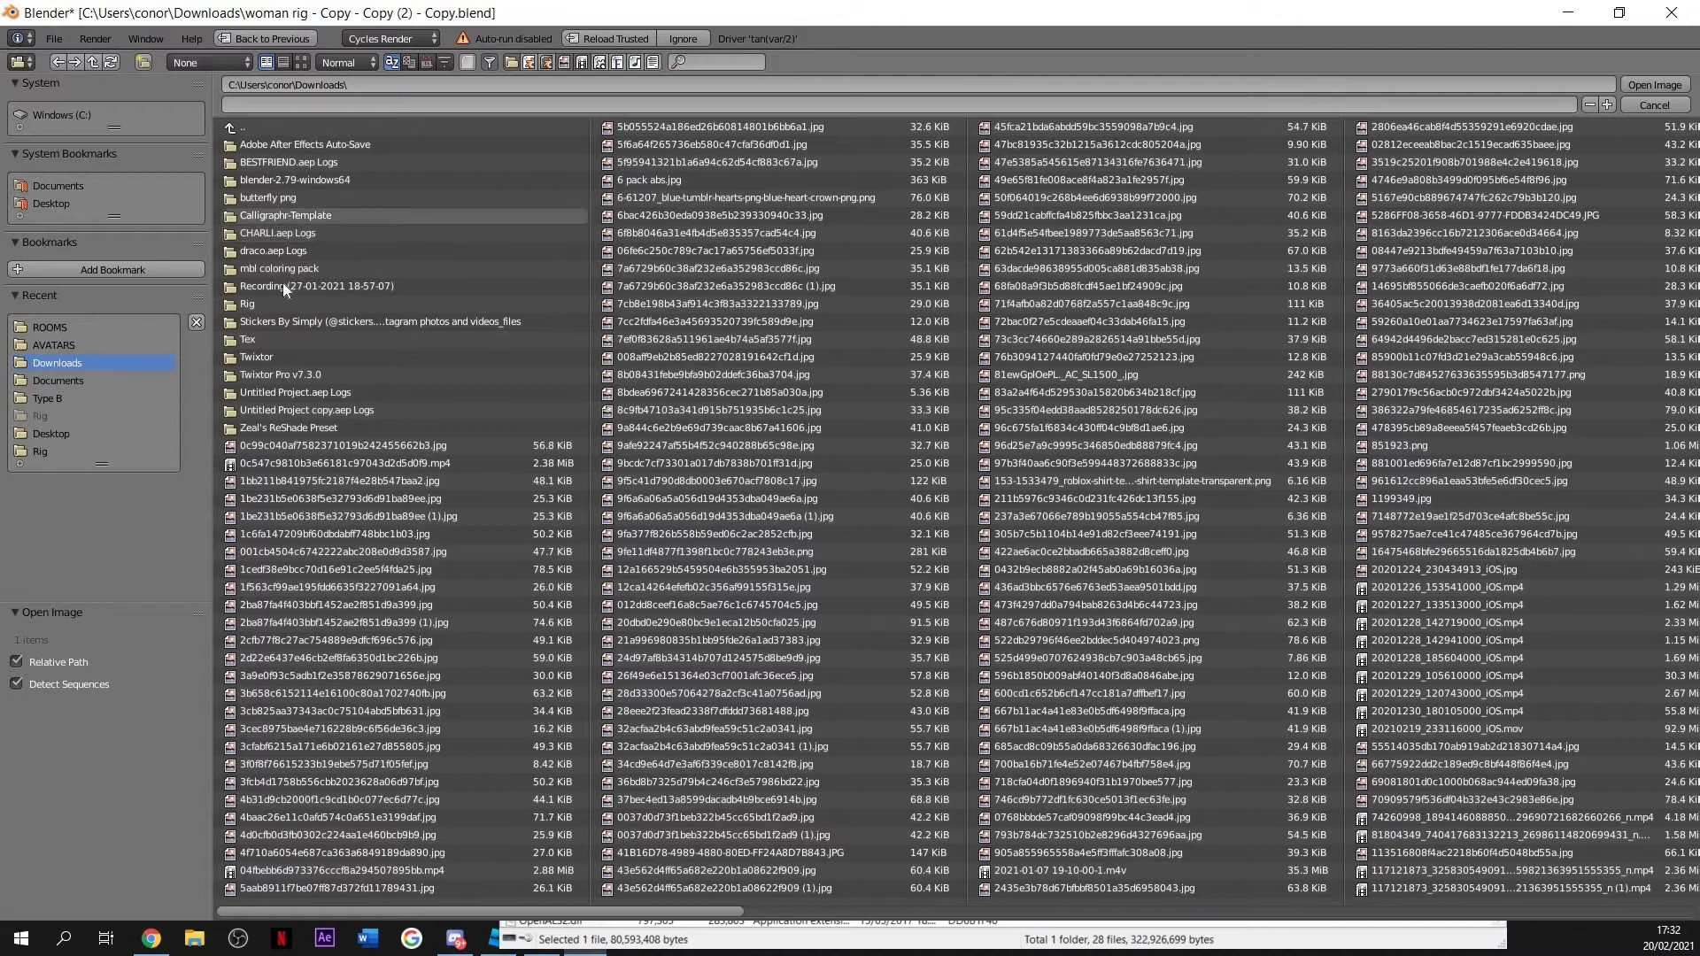
click(191, 940)
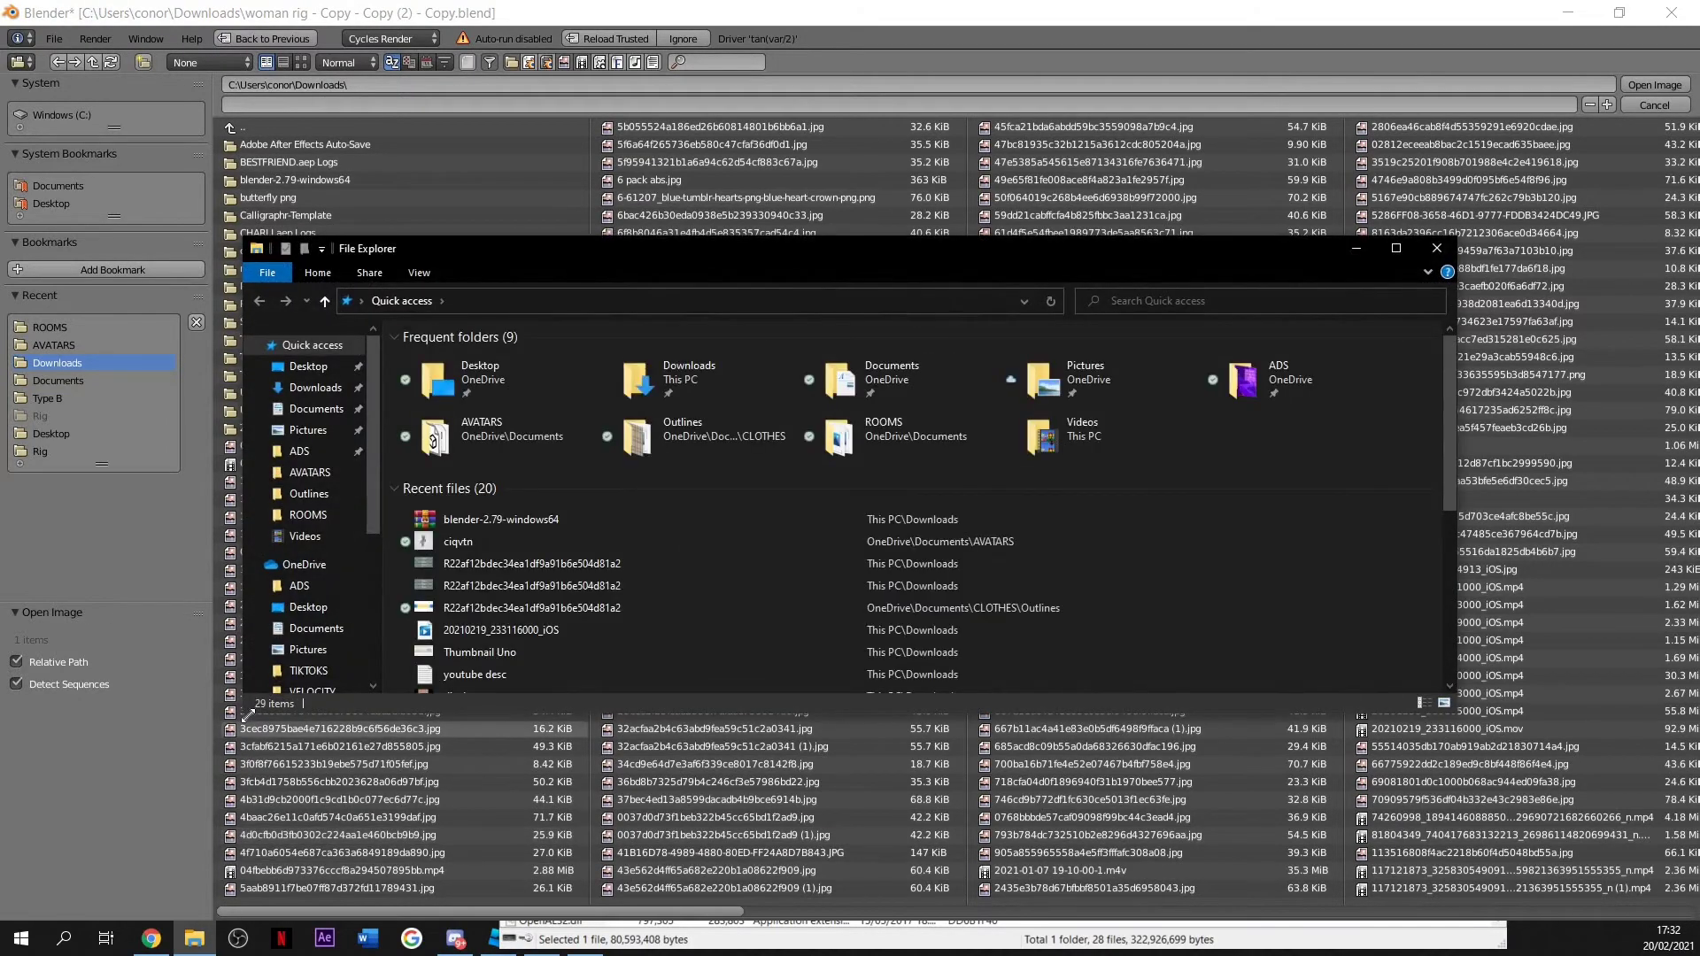
click(328, 387)
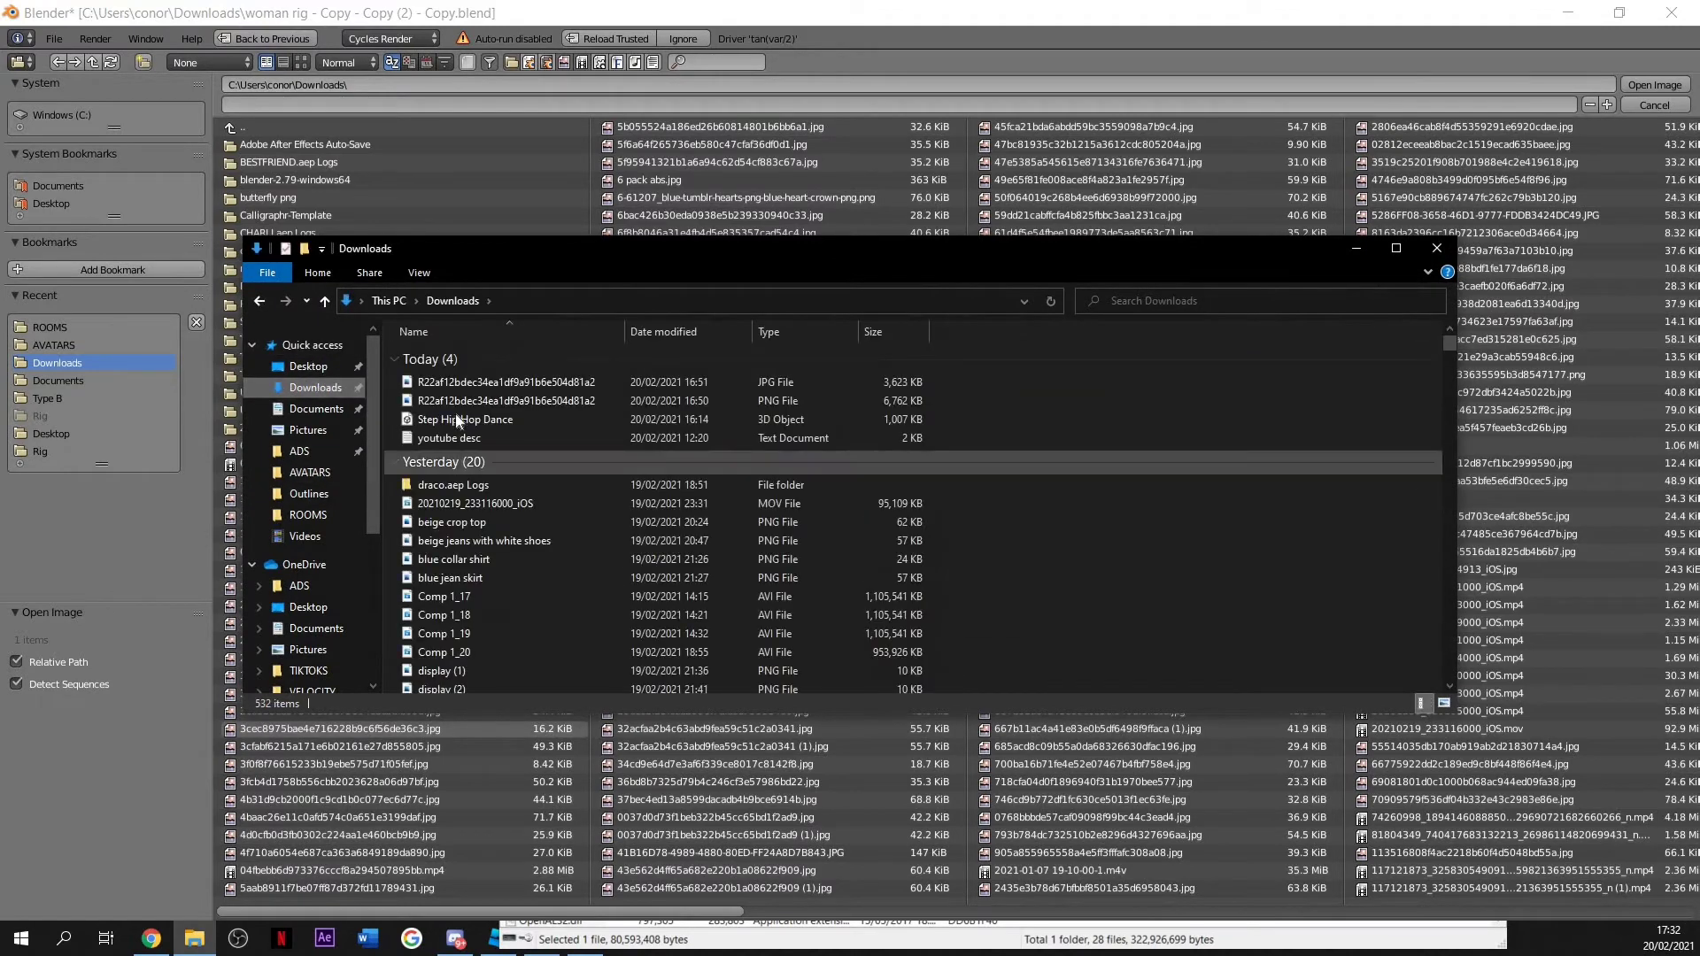
scroll(540, 474, down, 12)
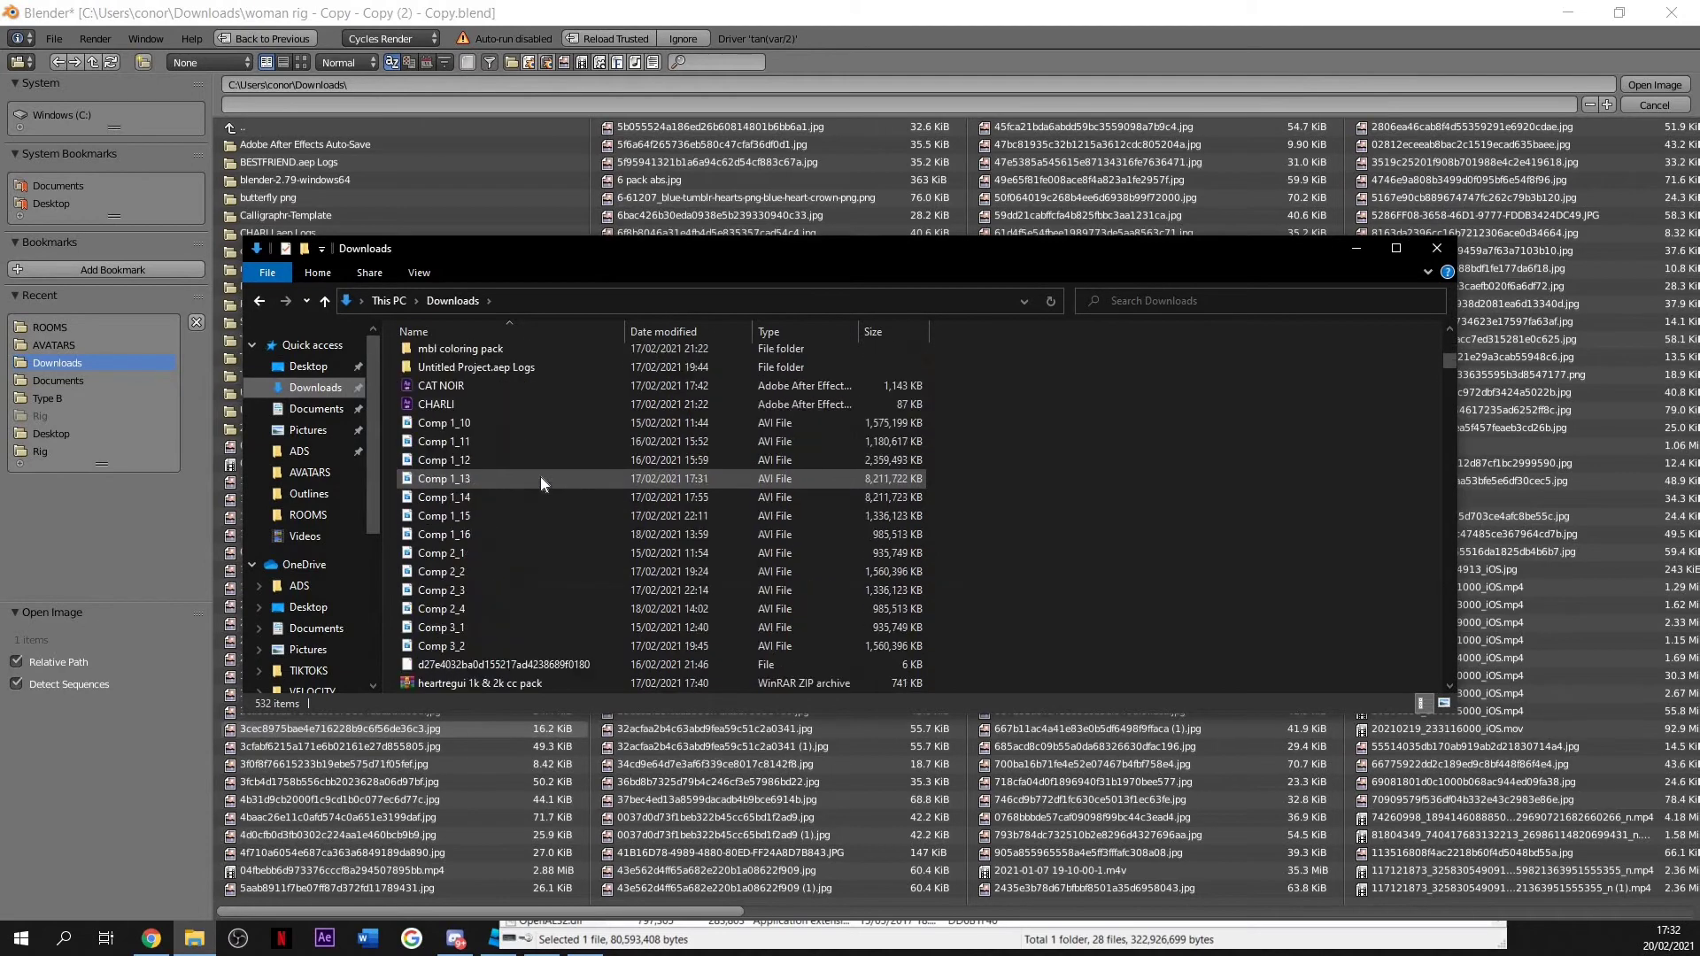
scroll(518, 535, down, 10)
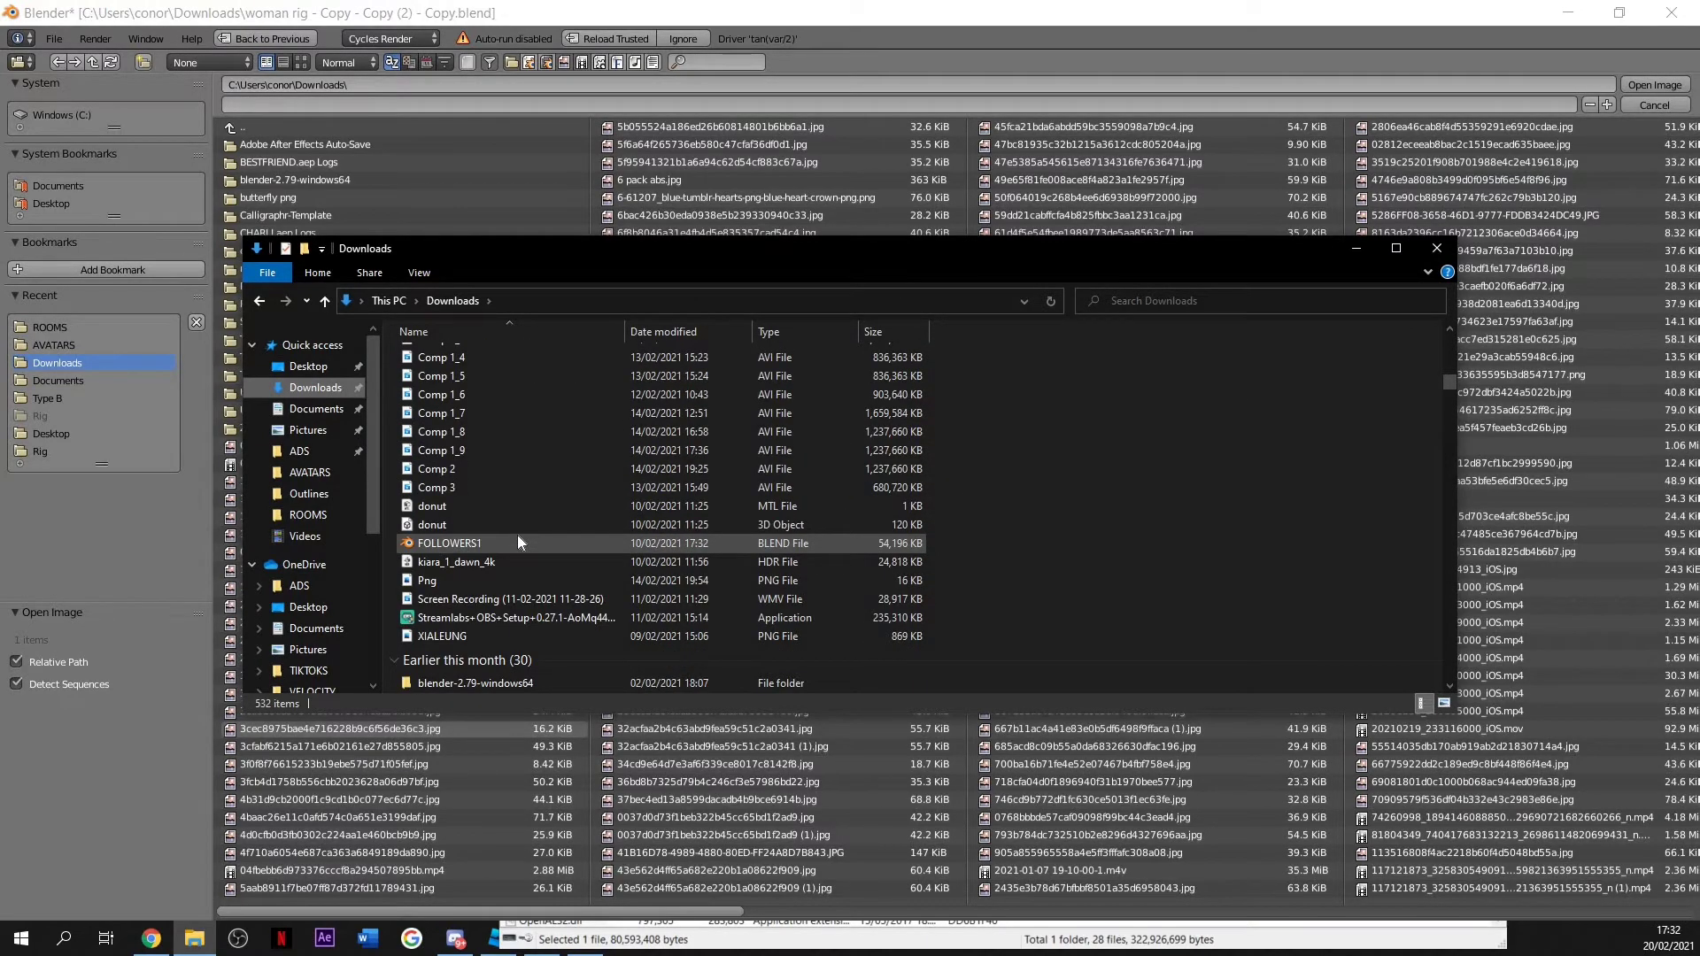
scroll(486, 574, down, 5)
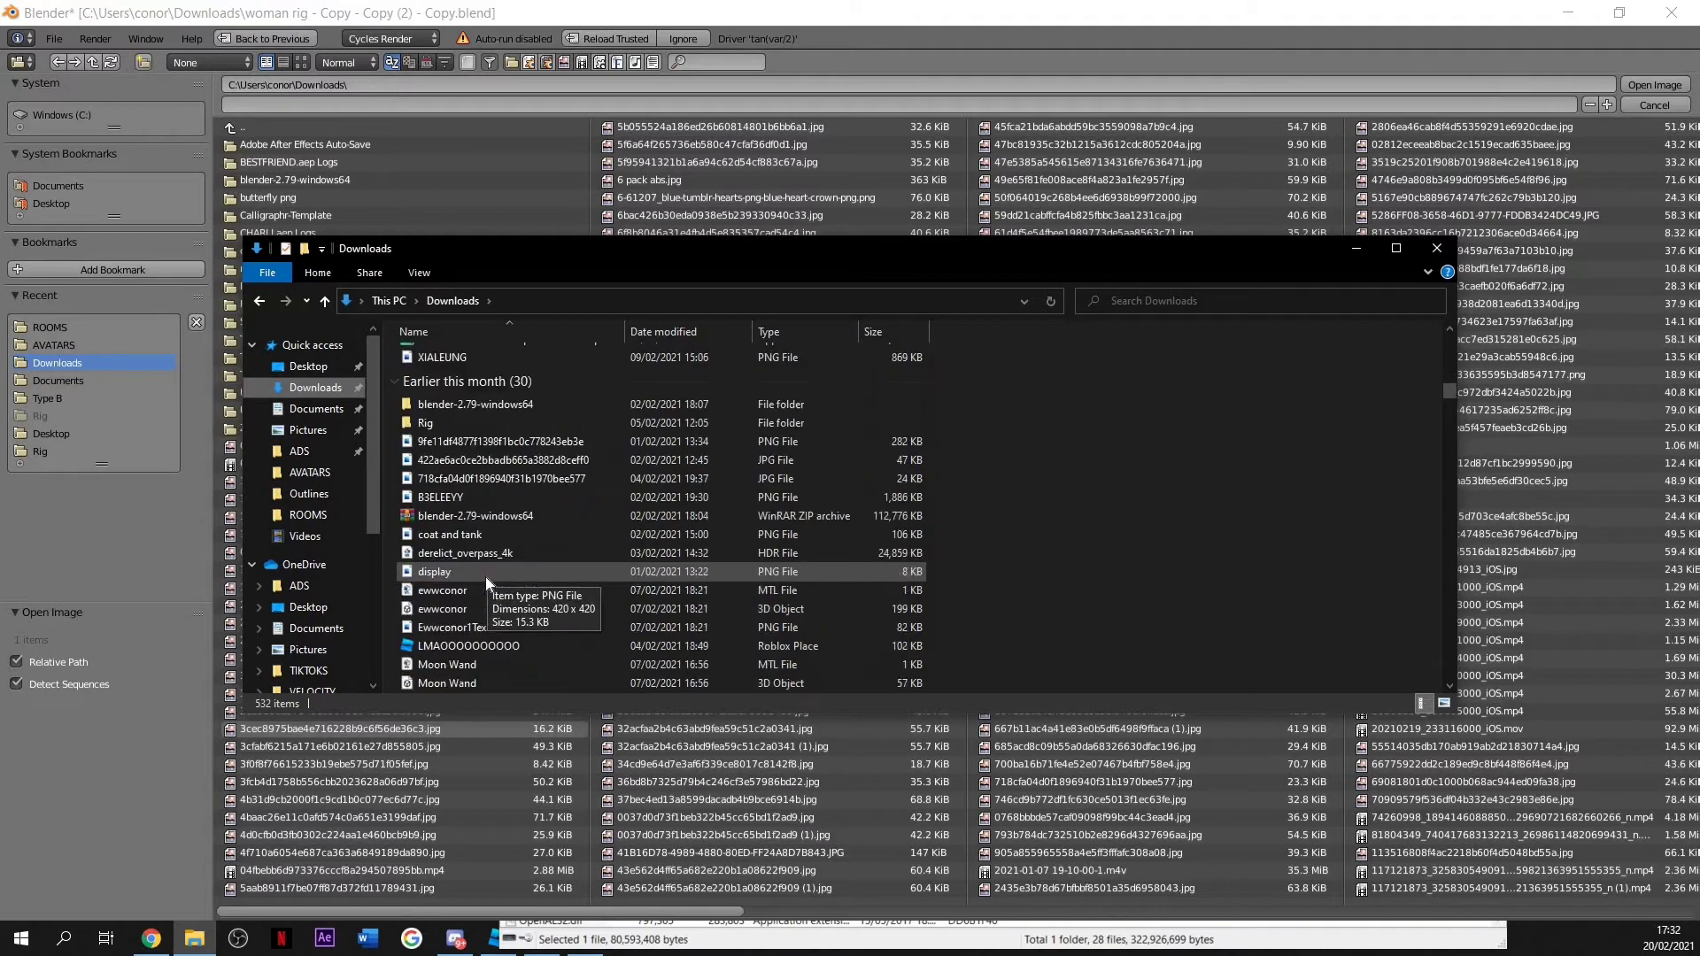
scroll(484, 619, down, 3)
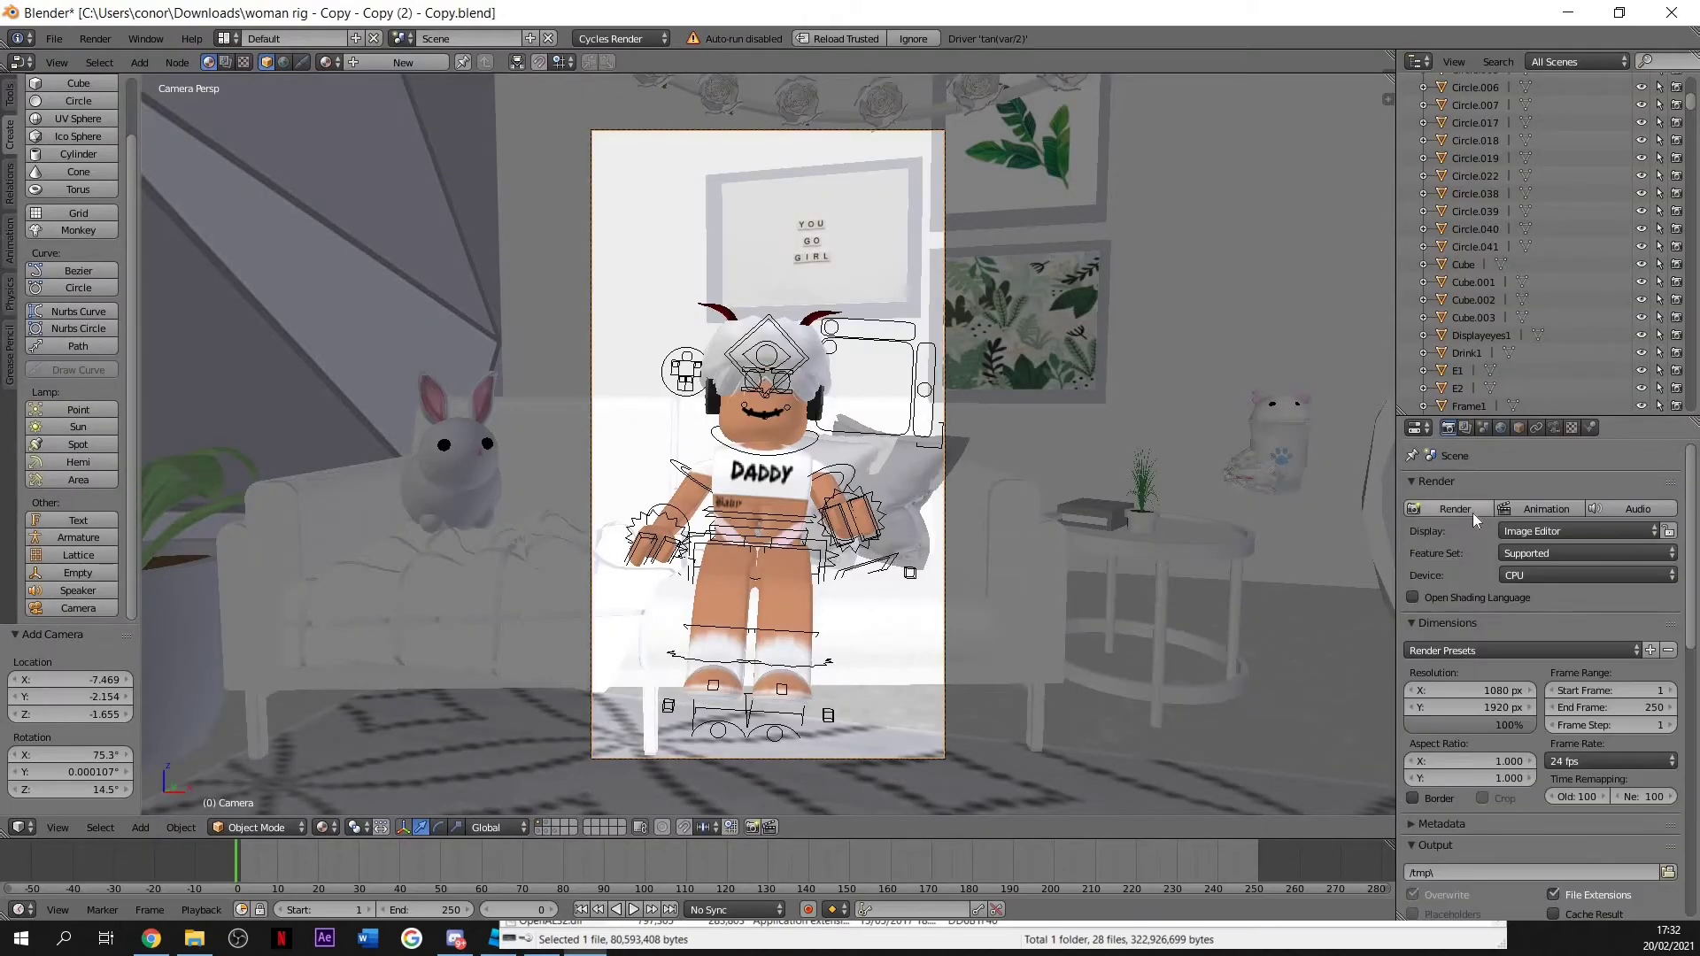
Render a still image of the scene from the camera.
click(1473, 513)
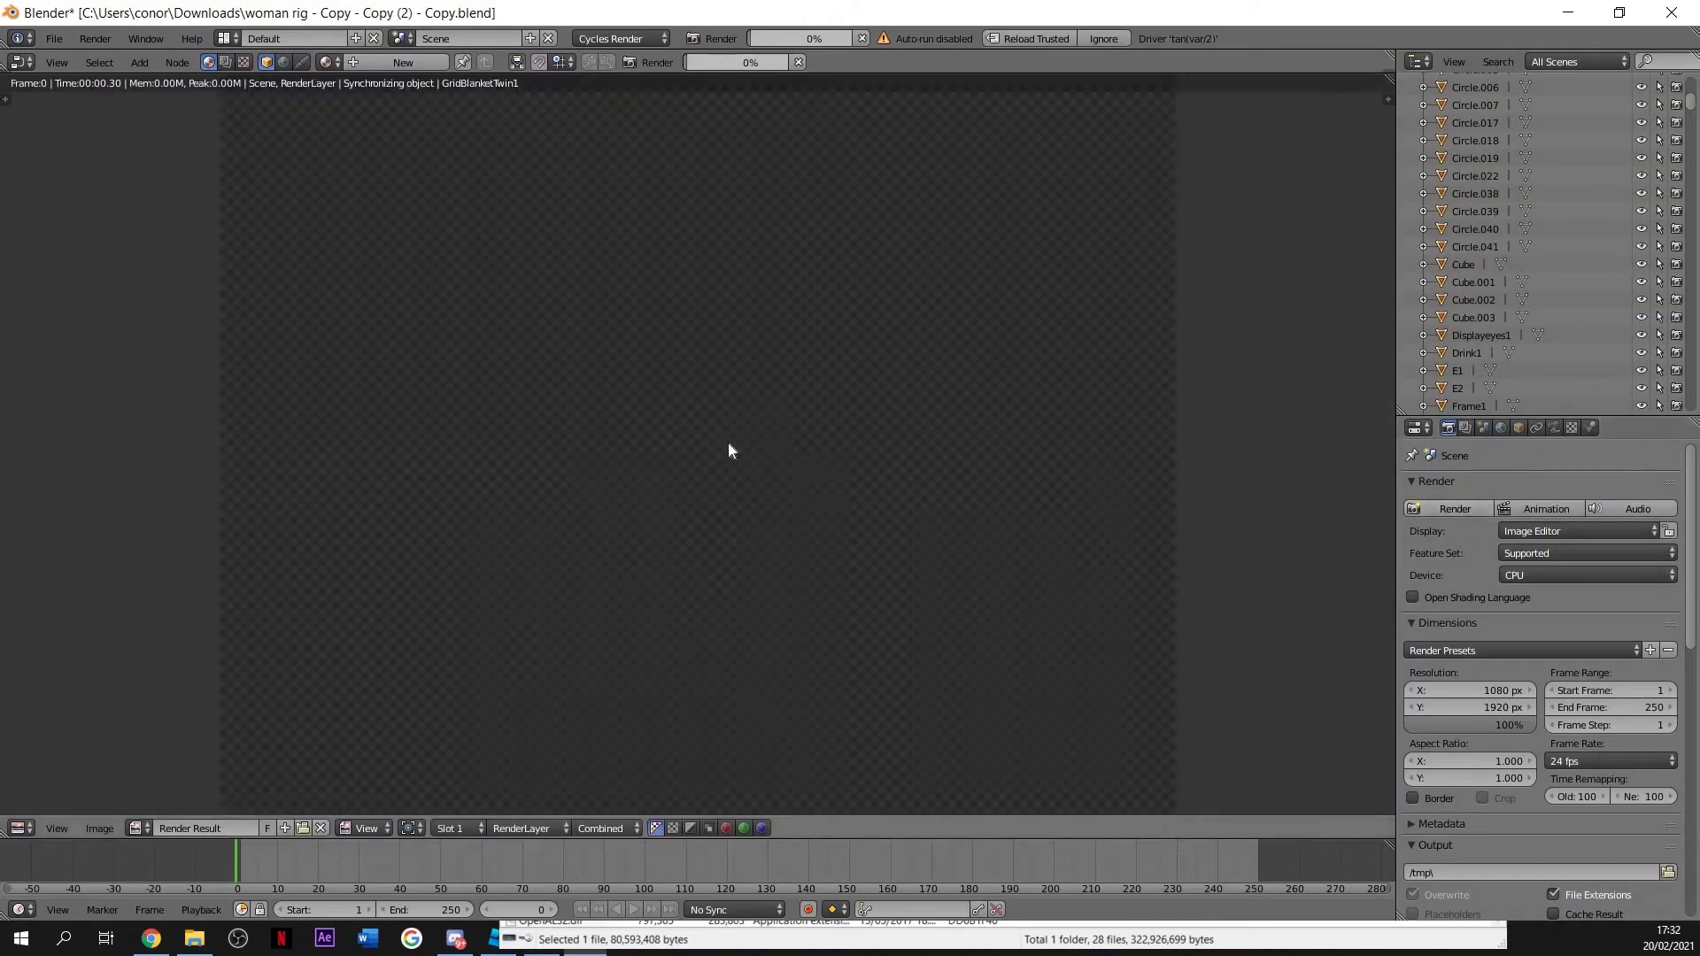